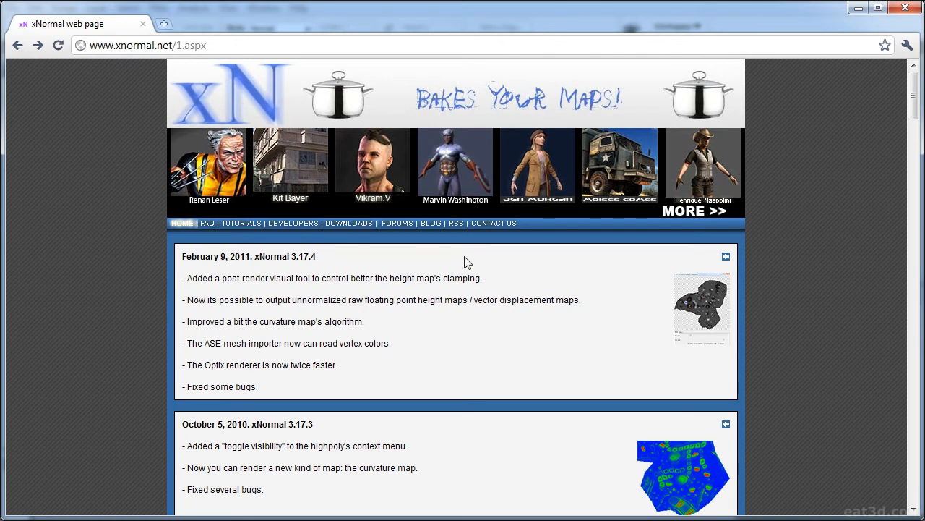
In Photoshop, inspect the 600 rays bake in Settings.psd up close and the normal map in Normal.psd, minimising both documents.
left_click(397, 223)
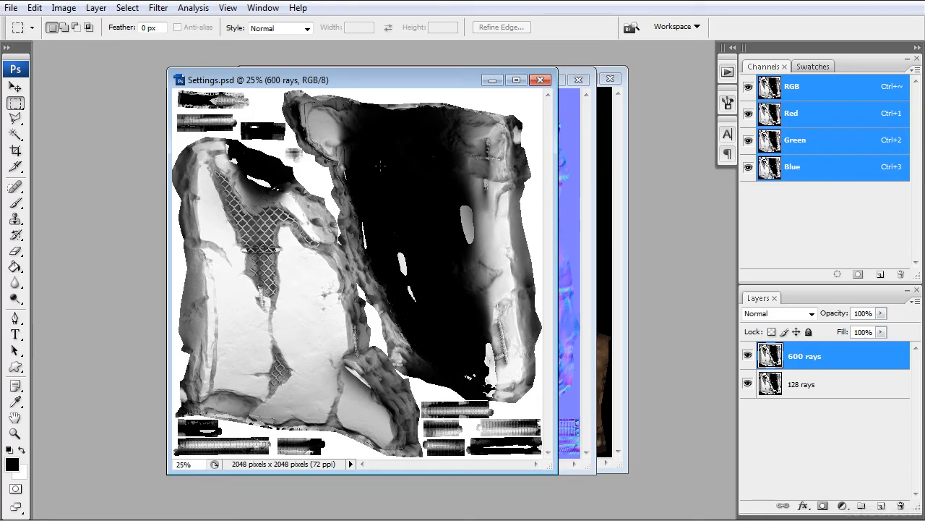
left_click_drag(403, 77, 353, 82)
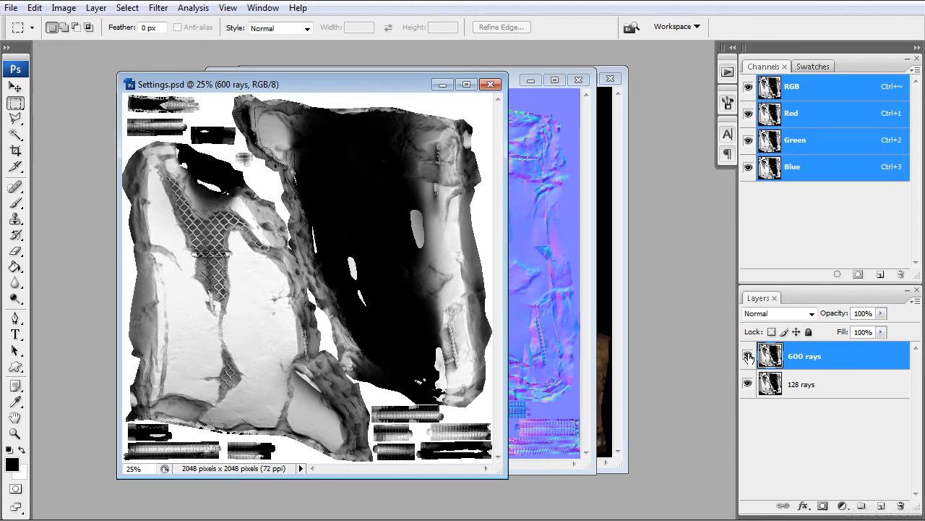
scroll(269, 321, "up", 3, "alt")
scroll(269, 321, "up", 2, "alt")
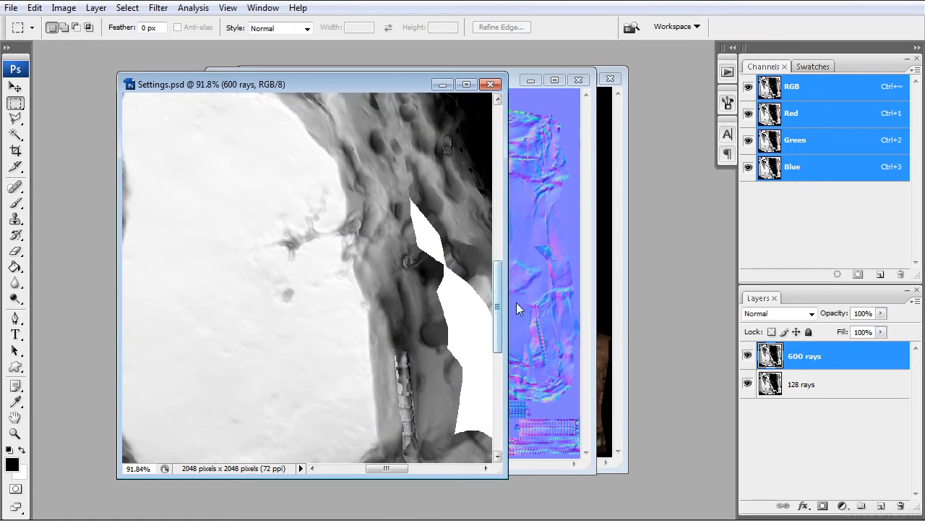
left_click(442, 84)
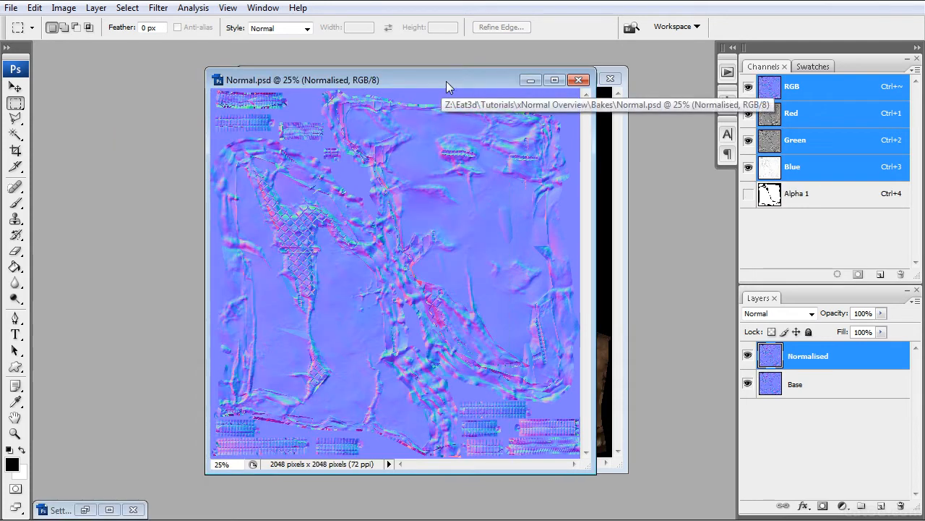
left_click_drag(446, 81, 428, 80)
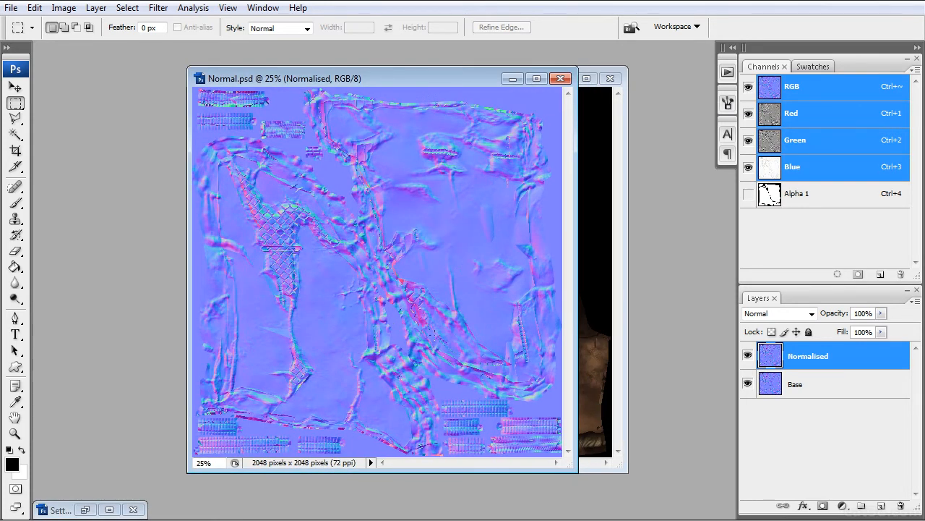
left_click(513, 79)
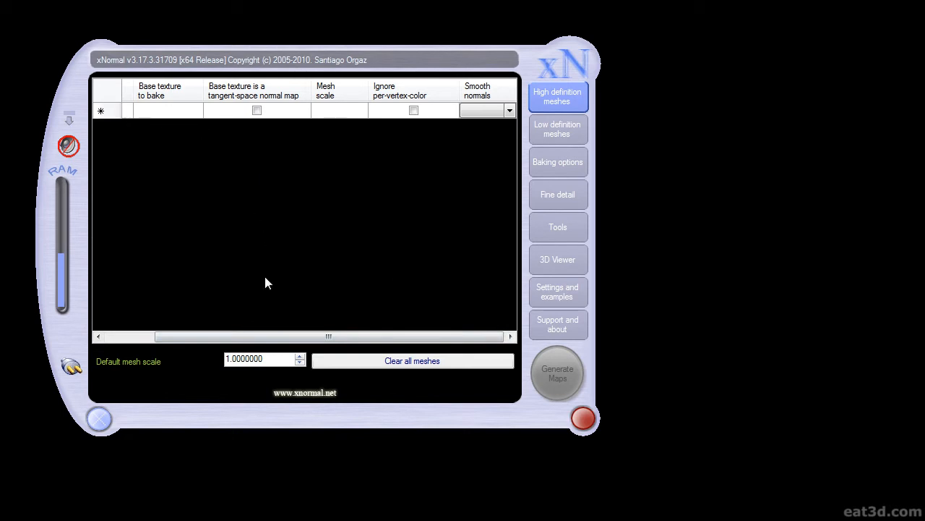
right_click(180, 111)
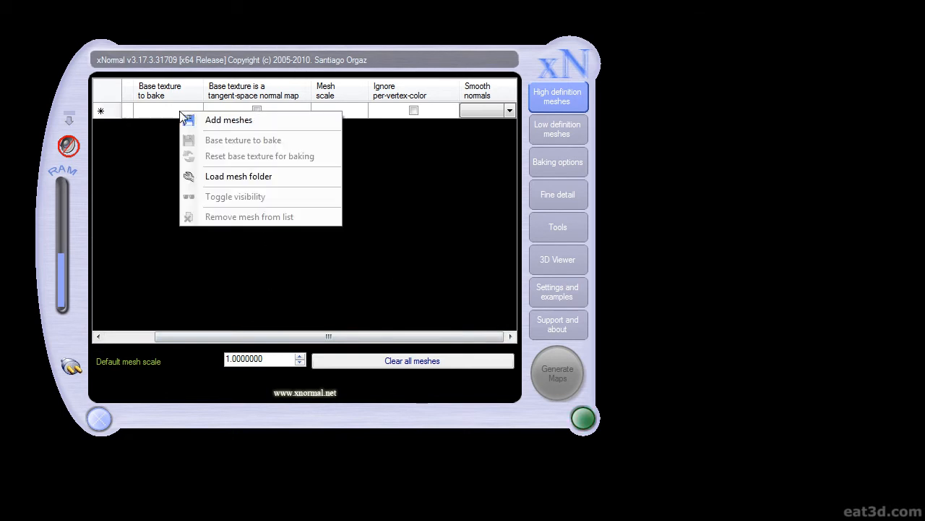
left_click(212, 120)
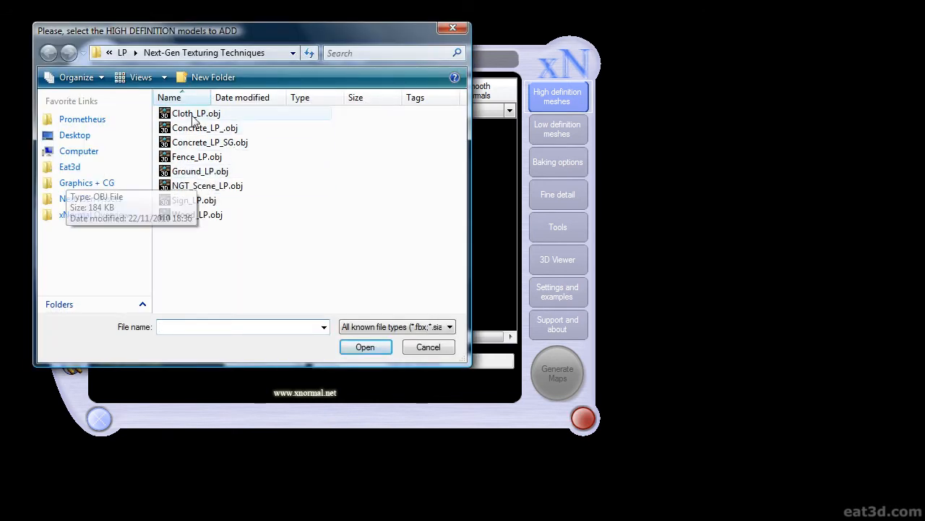
left_click_drag(235, 31, 313, 73)
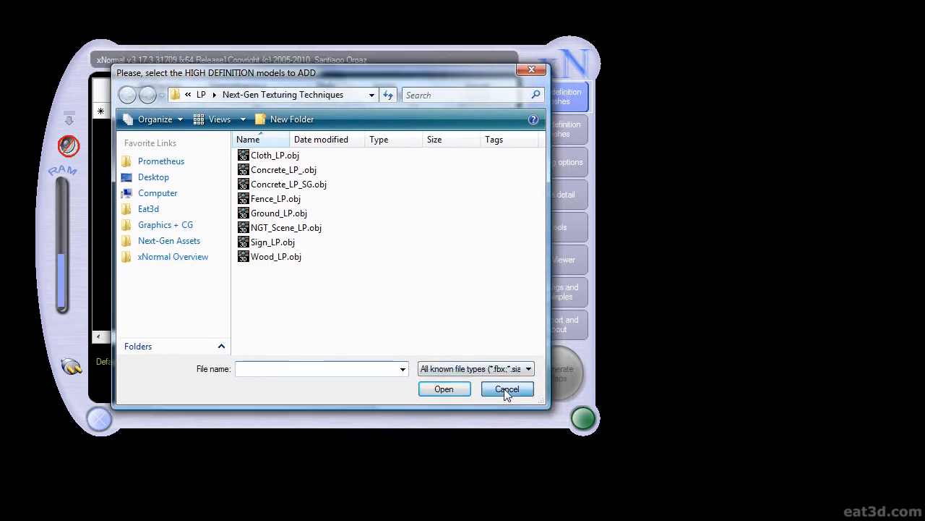
left_click(508, 390)
Add NGT_Scene_HP.obj from the Meshes > HP > Next-Gen Texturing Techniques folder to xNormal's high definition meshes.
left_click(462, 519)
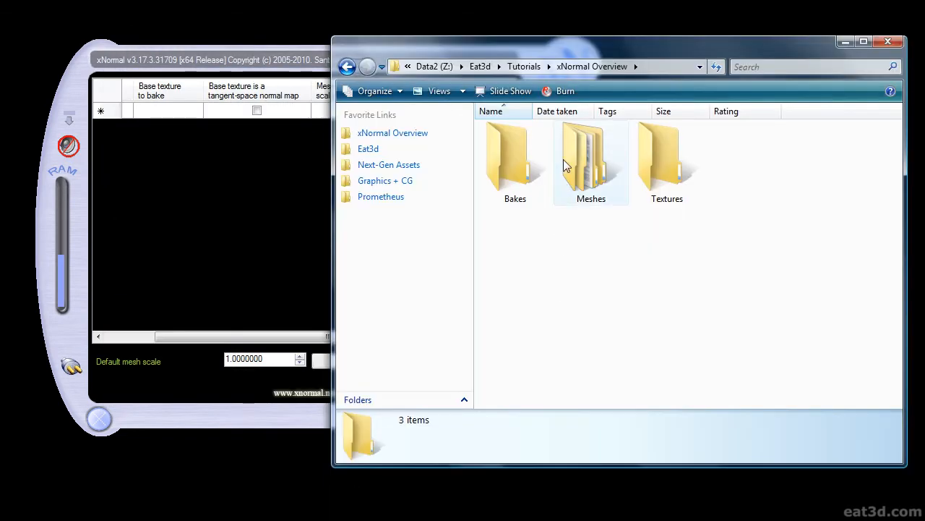
double_click(574, 167)
double_click(515, 162)
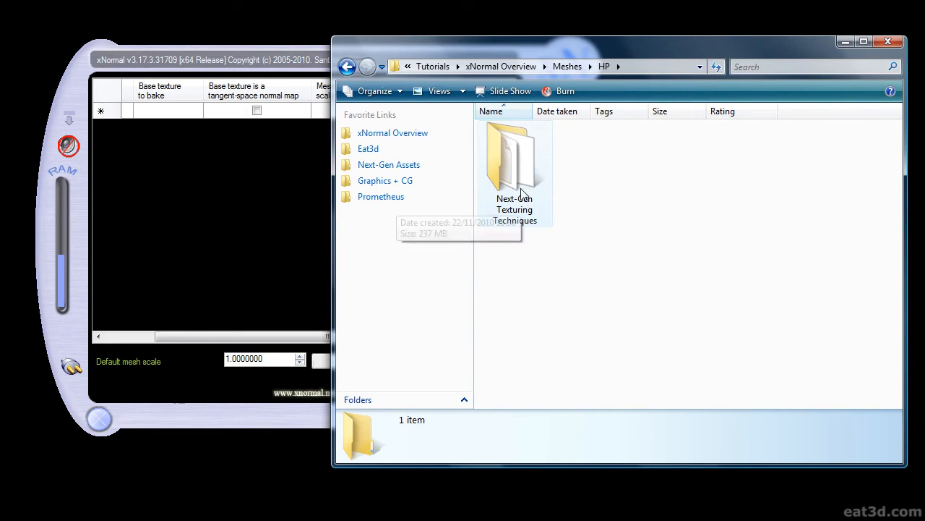
double_click(525, 194)
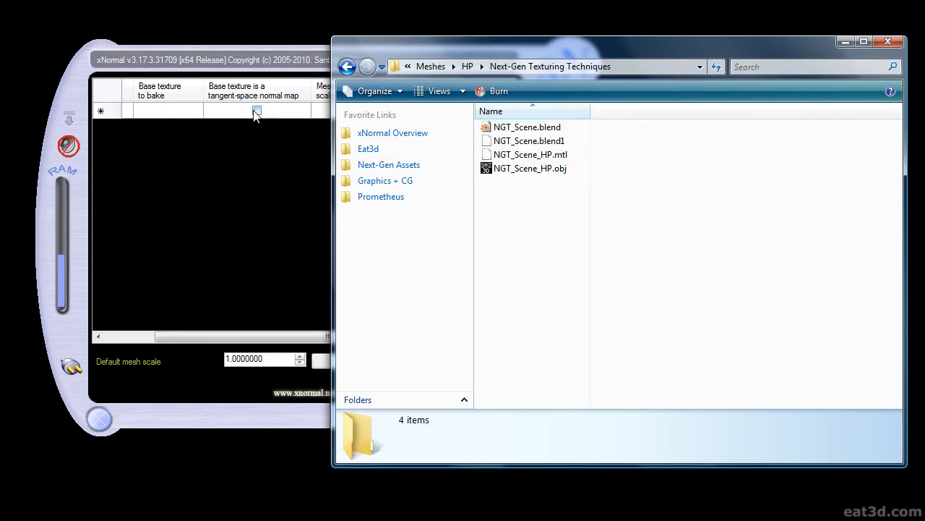
left_click(305, 75)
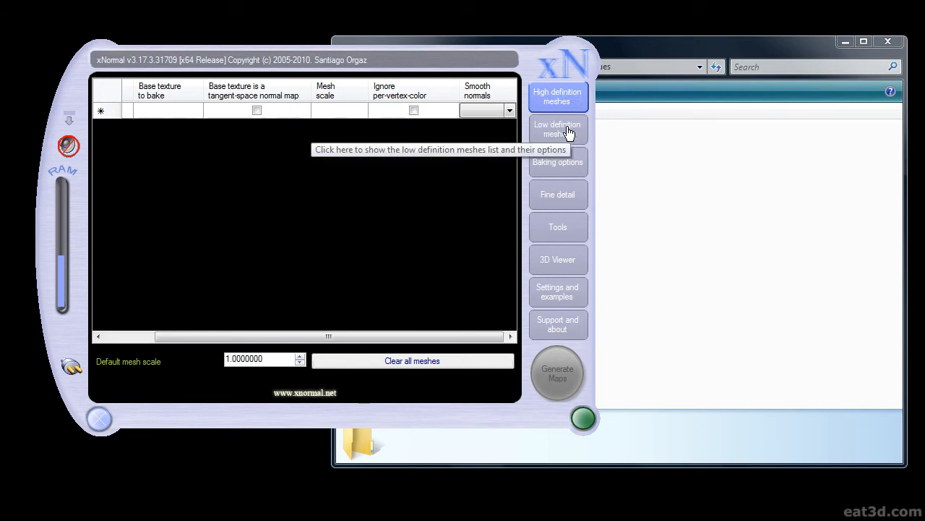
left_click(632, 52)
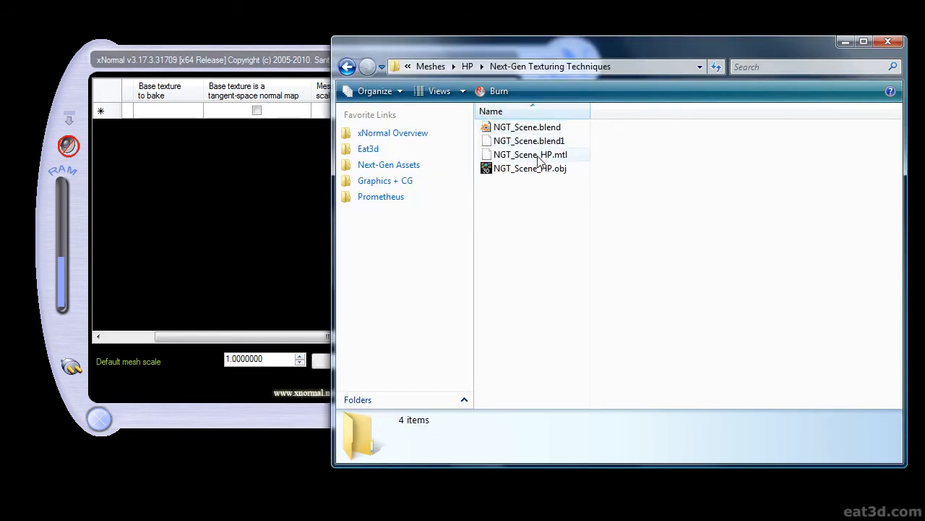
left_click_drag(534, 171, 179, 116)
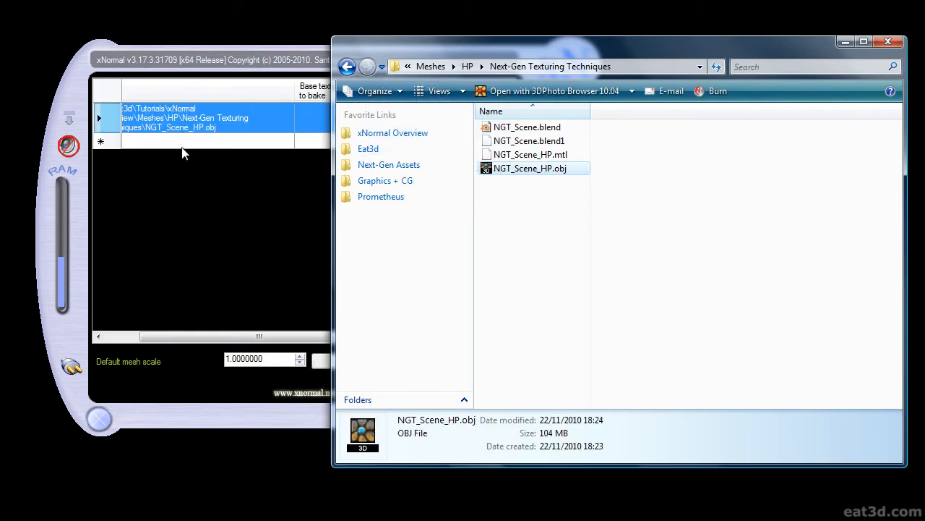
left_click(201, 349)
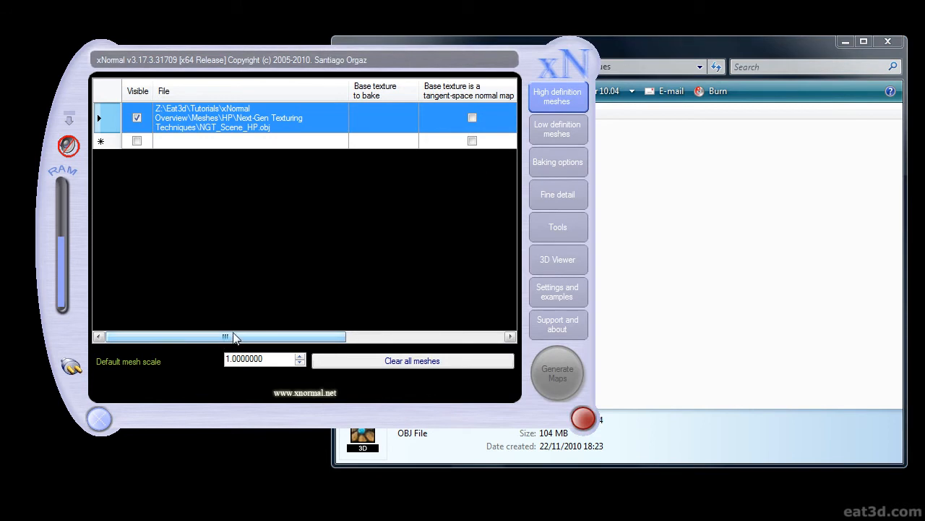
Add Concrete_LP_.obj from the Meshes > LP > Next-Gen Texturing Techniques folder to the low definition meshes and minimise the folder window.
left_click(548, 129)
left_click(645, 58)
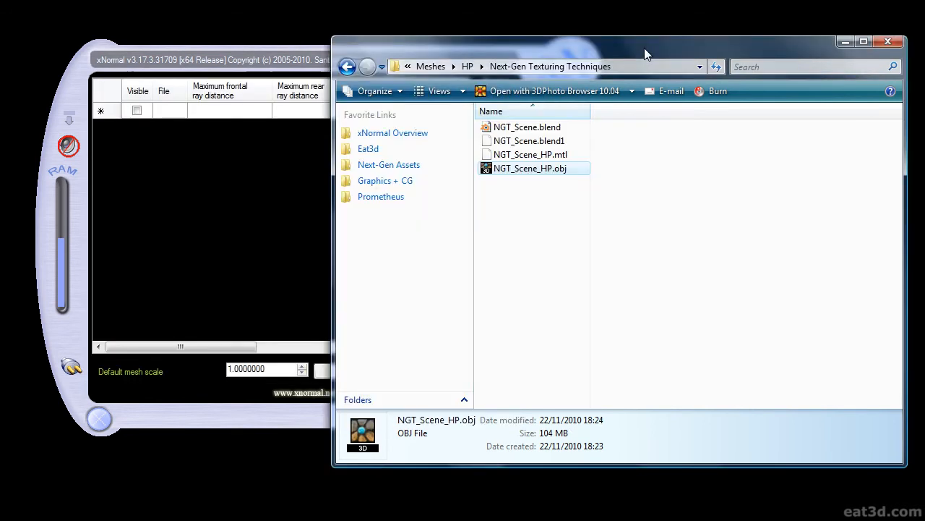
left_click(434, 67)
double_click(582, 152)
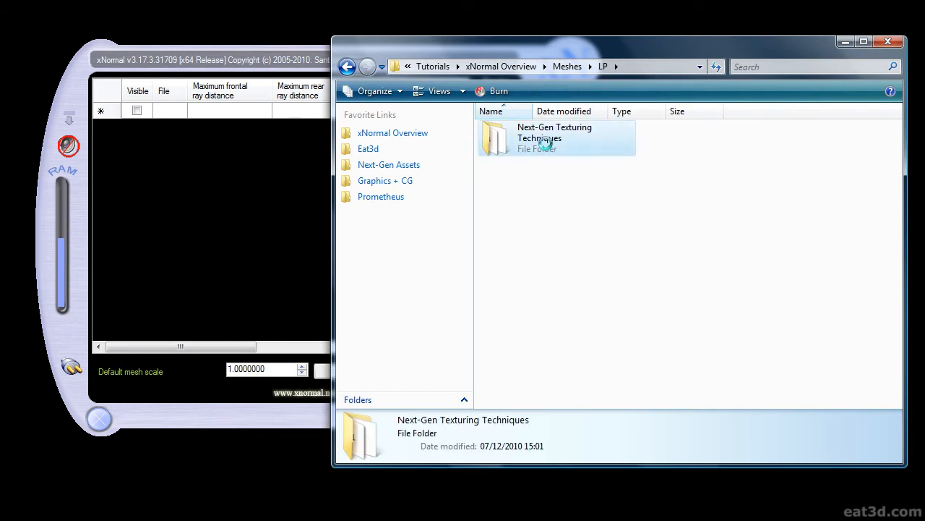
double_click(547, 150)
left_click(516, 140)
left_click_drag(516, 140, 254, 113)
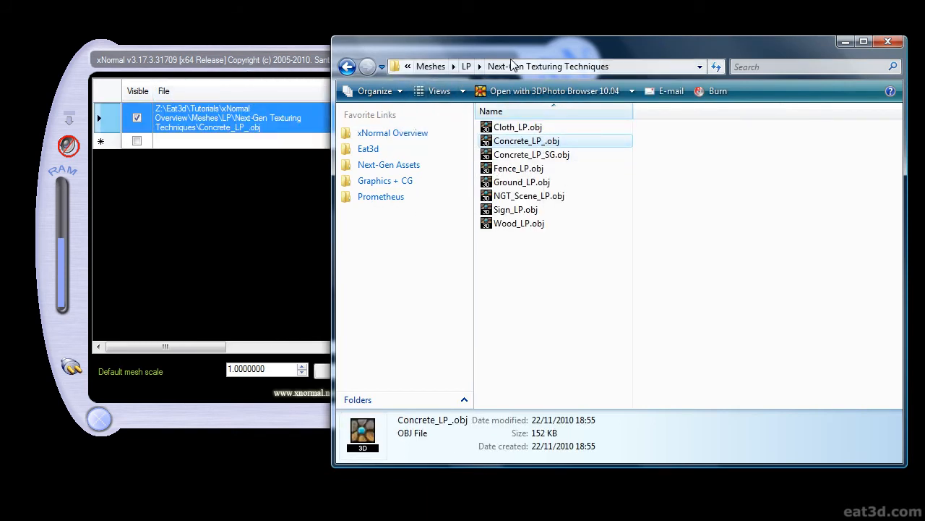
left_click(844, 43)
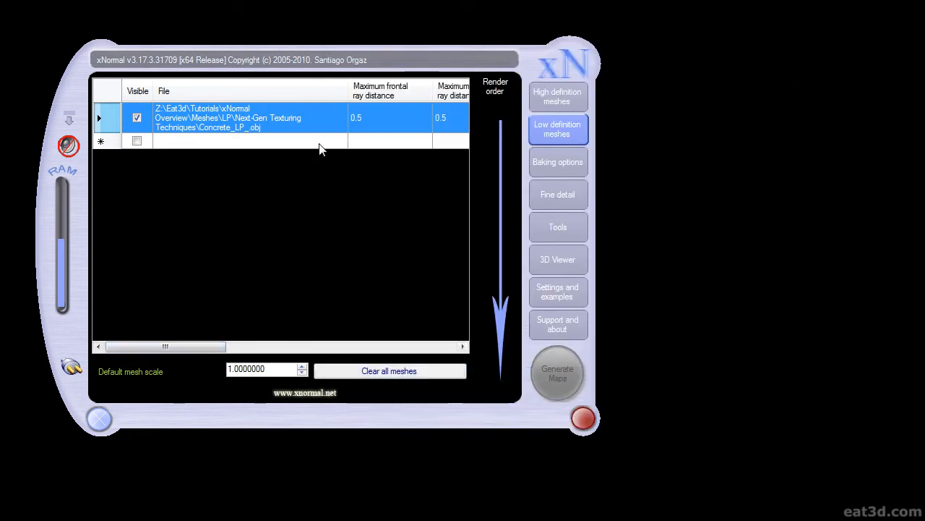
Set the mesh scale of the high definition mesh NGT_Scene_HP.obj to 1.
left_click(564, 105)
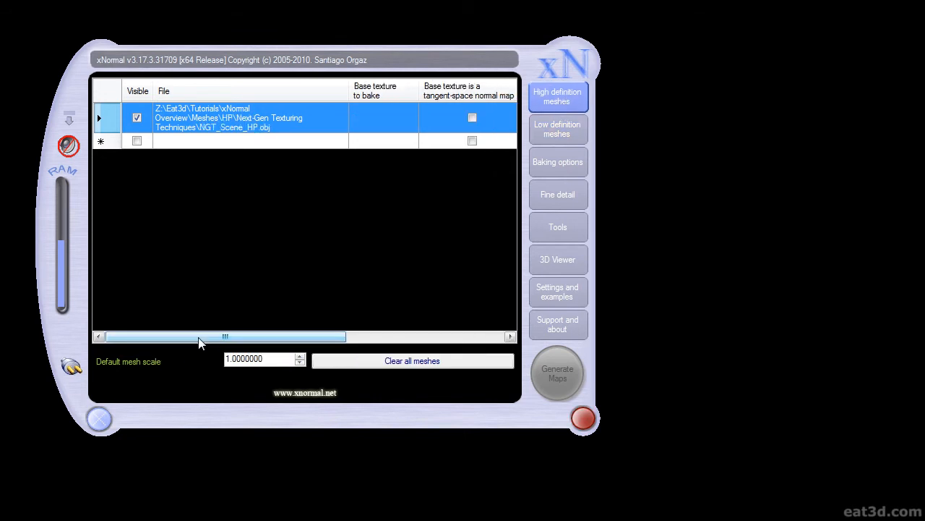
left_click_drag(235, 340, 359, 340)
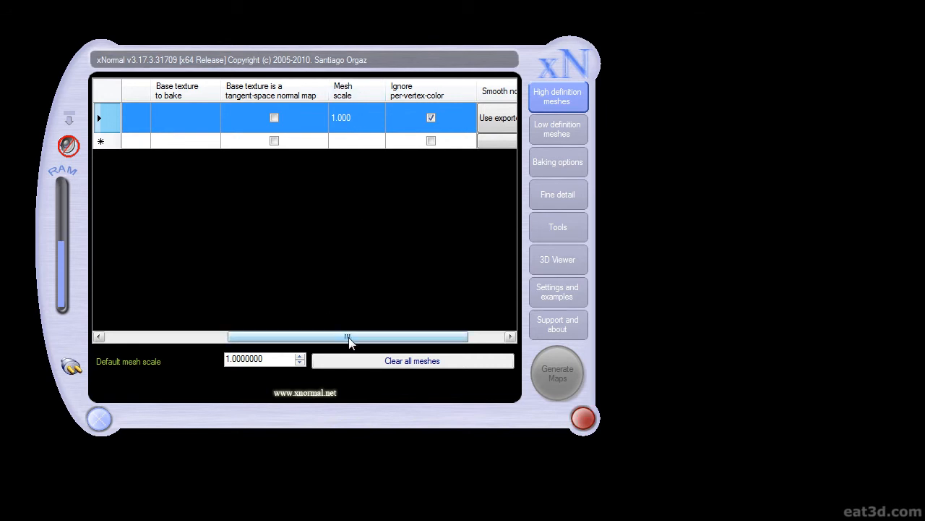
left_click(351, 118)
left_click(351, 118)
left_click_drag(352, 118, 325, 119)
type("1")
key("Return")
For the low definition mesh Concrete_LP_.obj, keep the mesh scale at 1.000 and set smooth normals to Use exported normals.
left_click(546, 130)
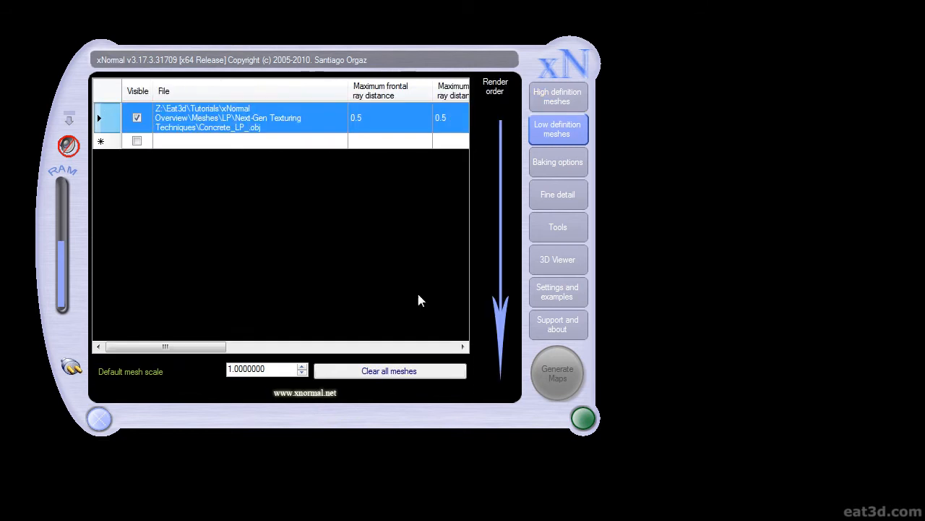
left_click_drag(217, 346, 427, 330)
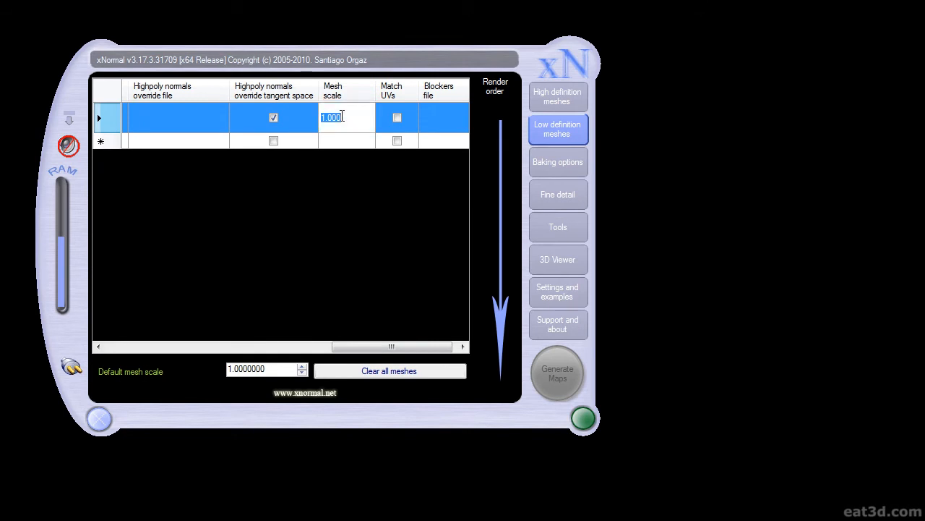
key("Return")
left_click_drag(381, 347, 270, 347)
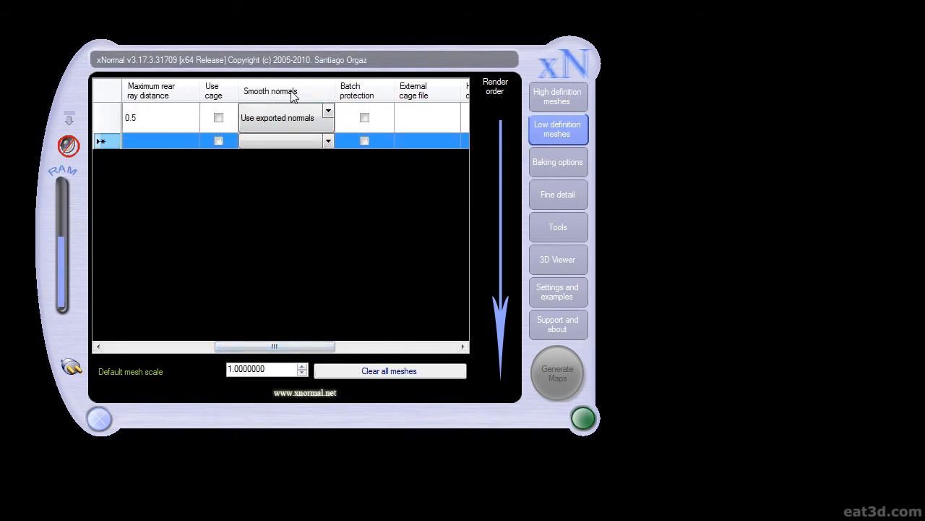
left_click(327, 113)
left_click(327, 114)
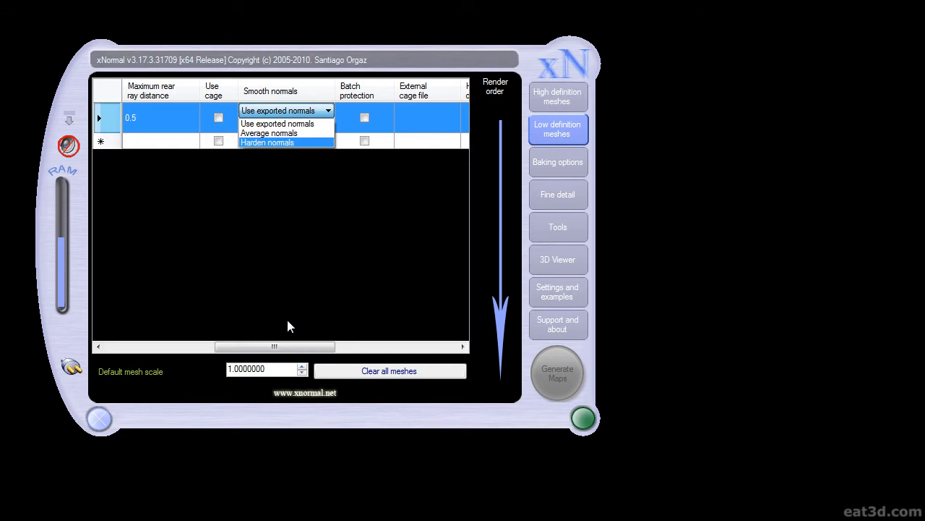
left_click(302, 128)
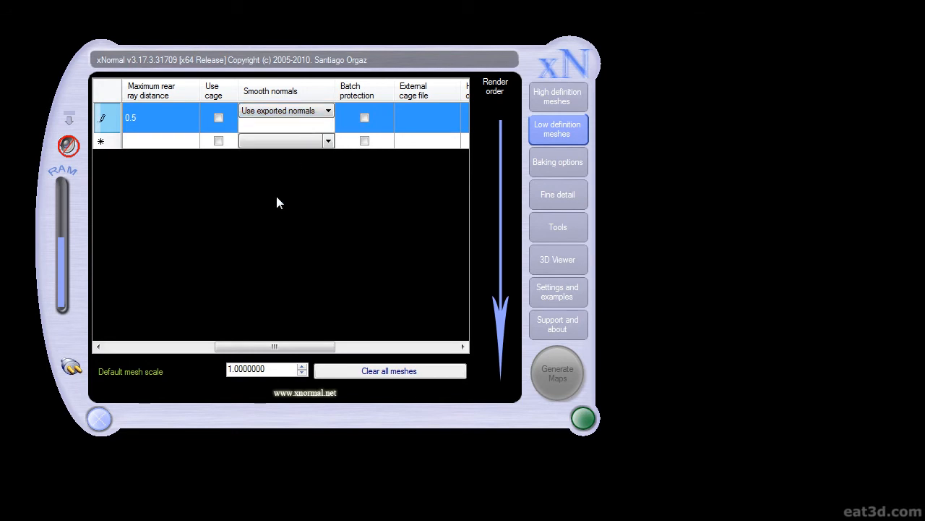
Review the low definition mesh's cage option and its maximum frontal and rear ray distances.
left_click_drag(277, 349, 252, 347)
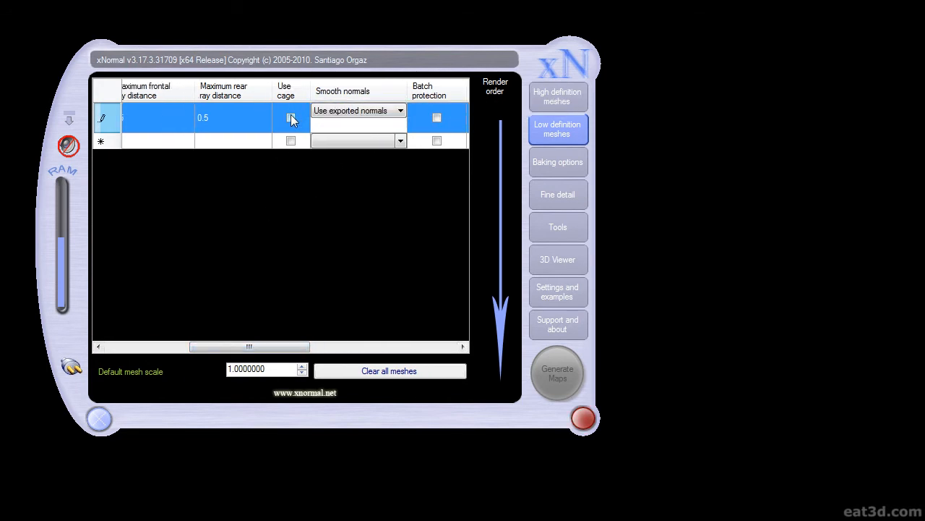
left_click_drag(265, 347, 244, 352)
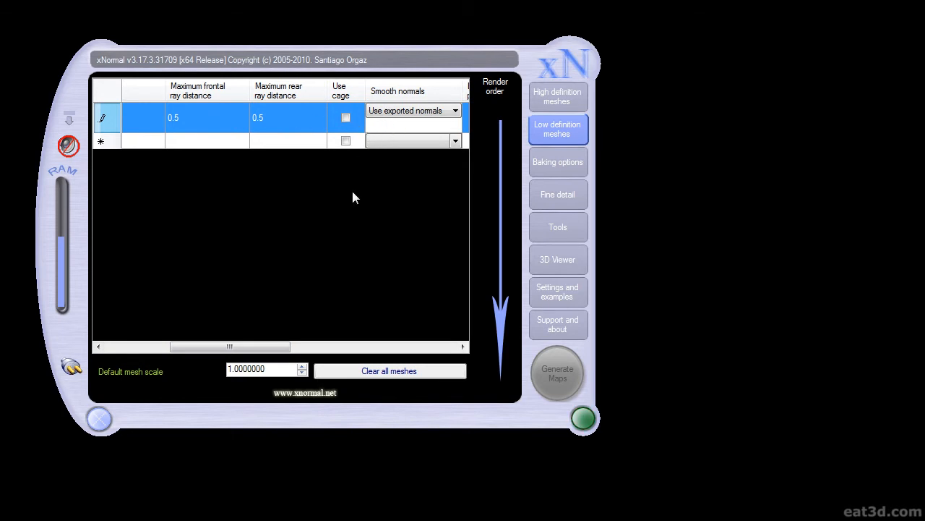
left_click_drag(253, 346, 248, 345)
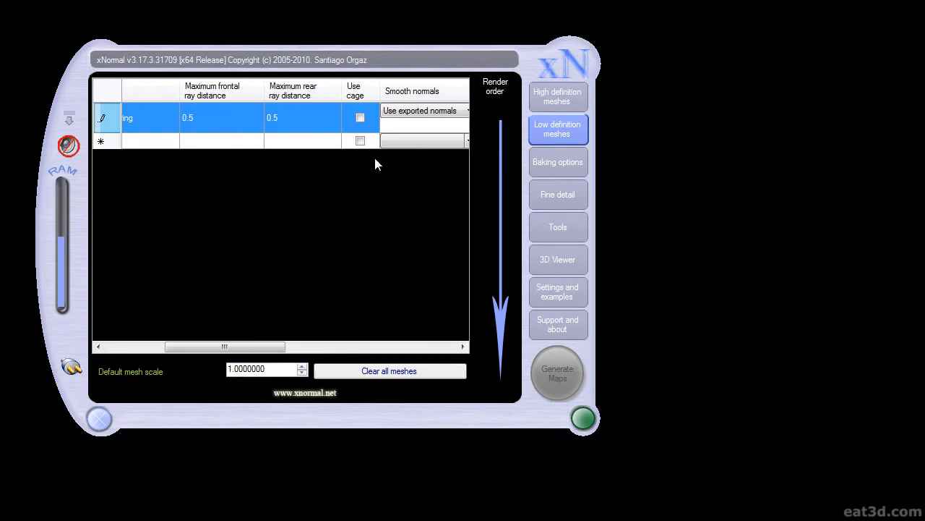
left_click(360, 120)
left_click_drag(265, 347, 239, 347)
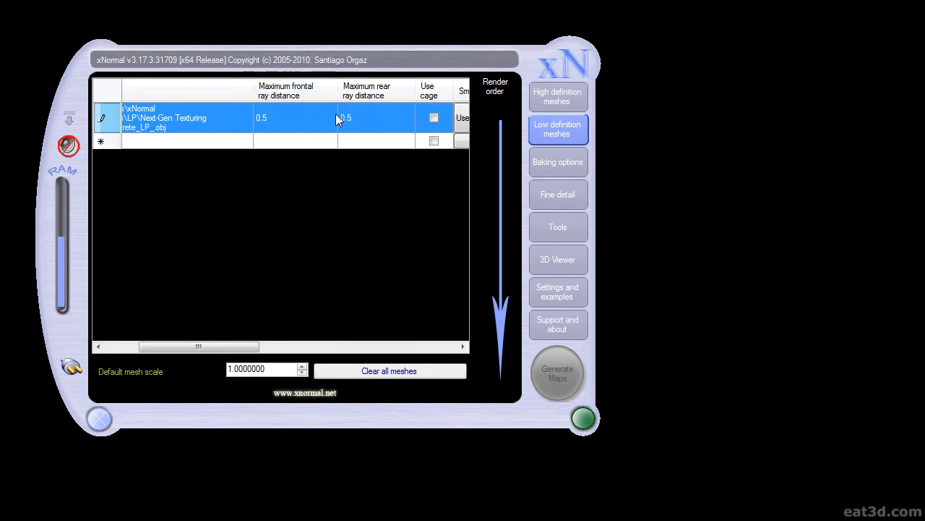
left_click_drag(221, 347, 238, 346)
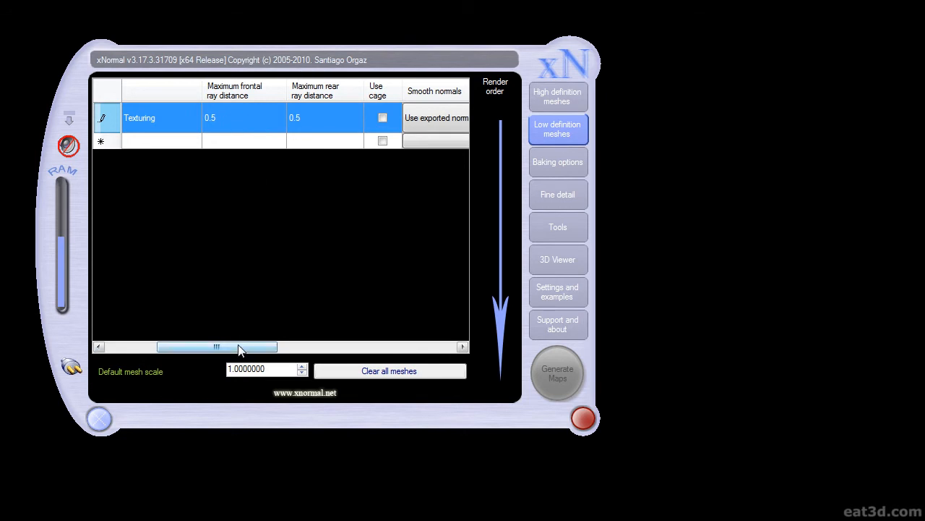
left_click_drag(239, 347, 197, 350)
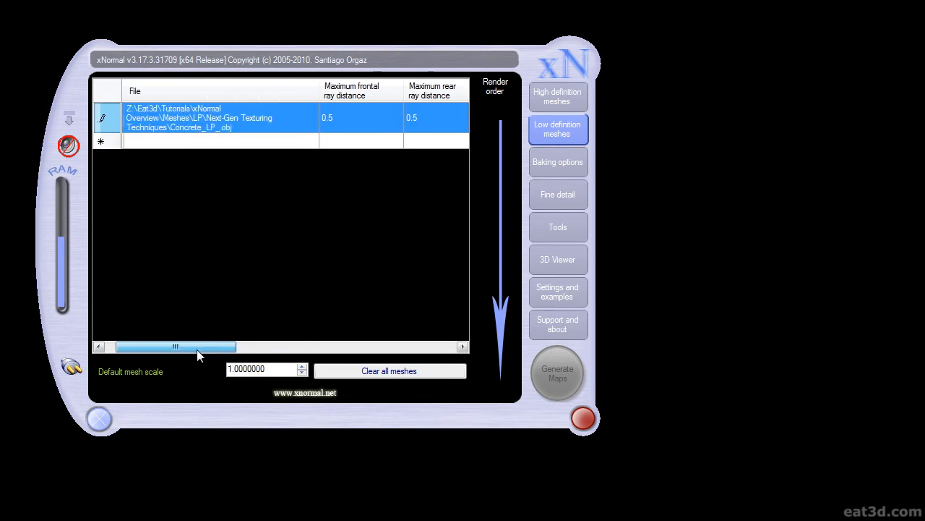
Recheck the high definition mesh entry and bring up the baking options.
left_click(562, 92)
left_click_drag(346, 337, 223, 337)
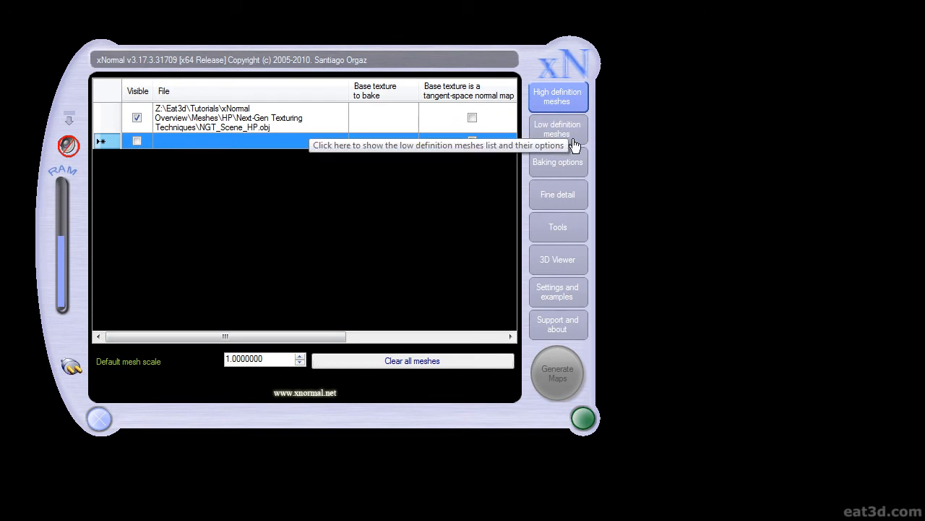
left_click(558, 164)
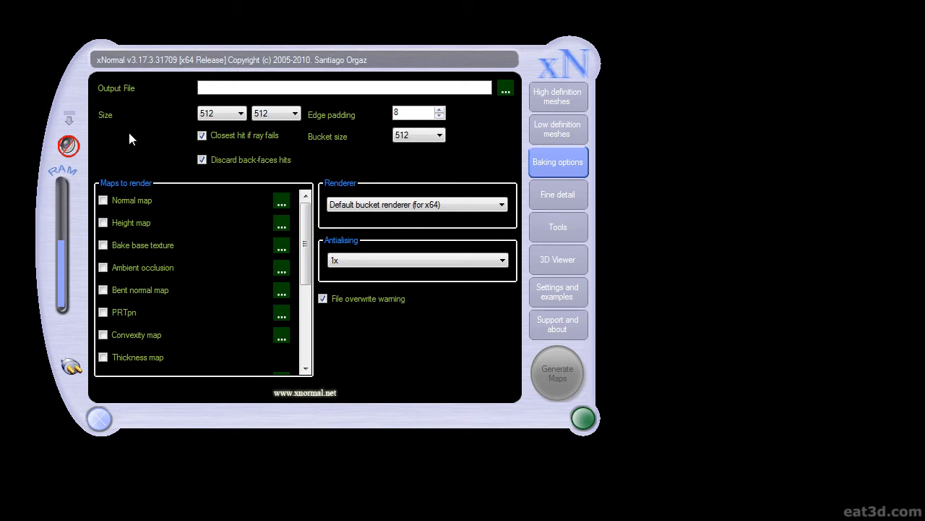
Recheck the high and low definition mesh lists and return to the baking options.
left_click(563, 107)
left_click(553, 128)
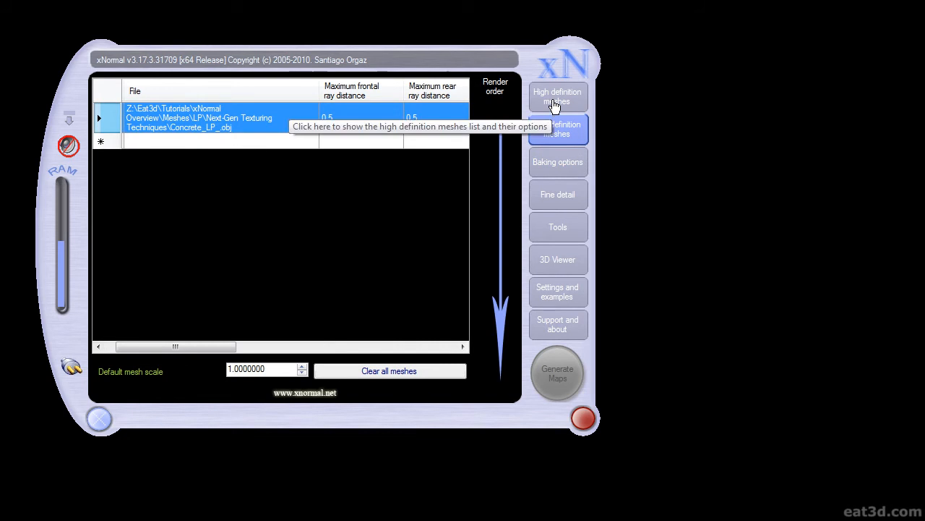
left_click(555, 107)
left_click(561, 136)
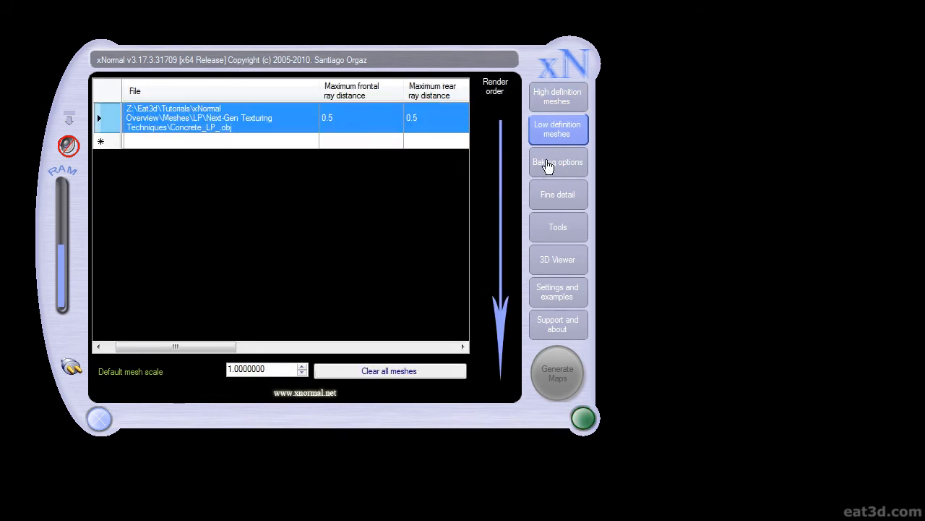
left_click(555, 166)
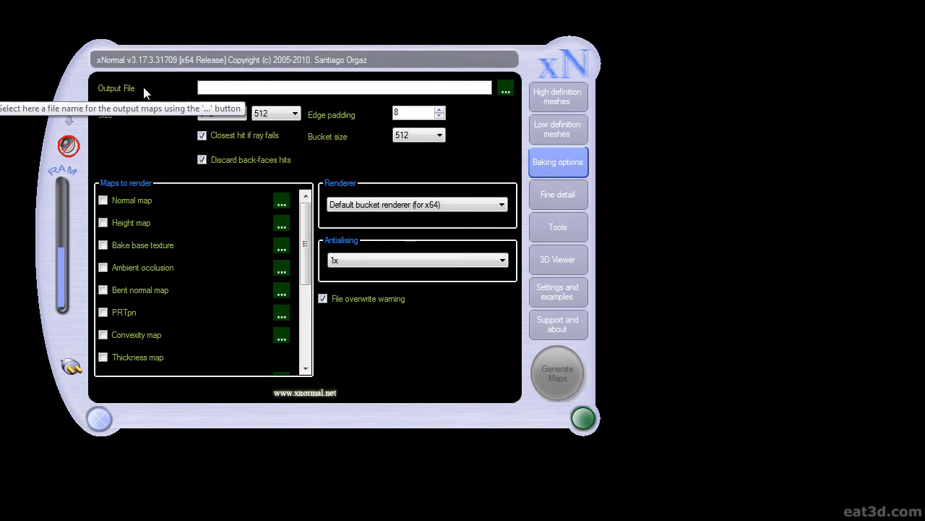
Set the output file to NGT in the xNormal Overview Bakes folder, using the TGA Exporter (*.tga) format.
left_click(505, 91)
left_click(505, 92)
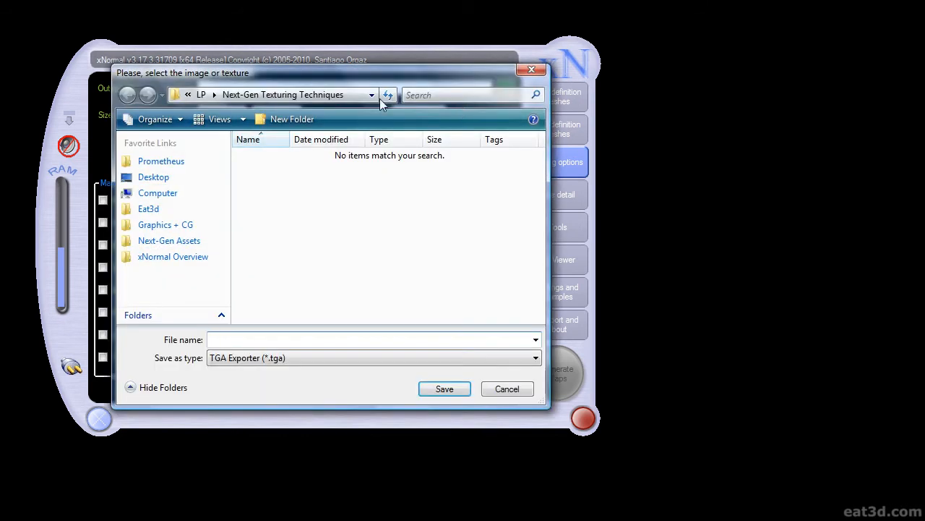
left_click(201, 95)
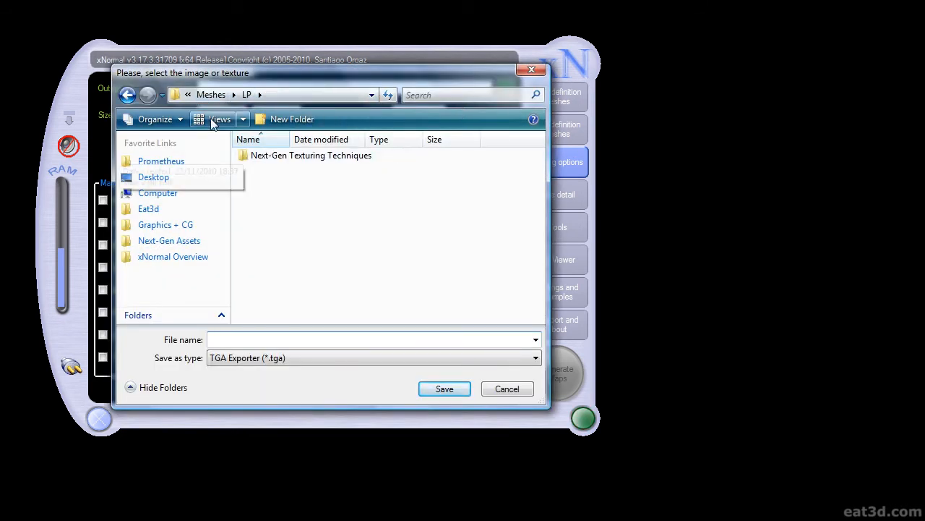
left_click(216, 95)
left_click(231, 95)
double_click(256, 153)
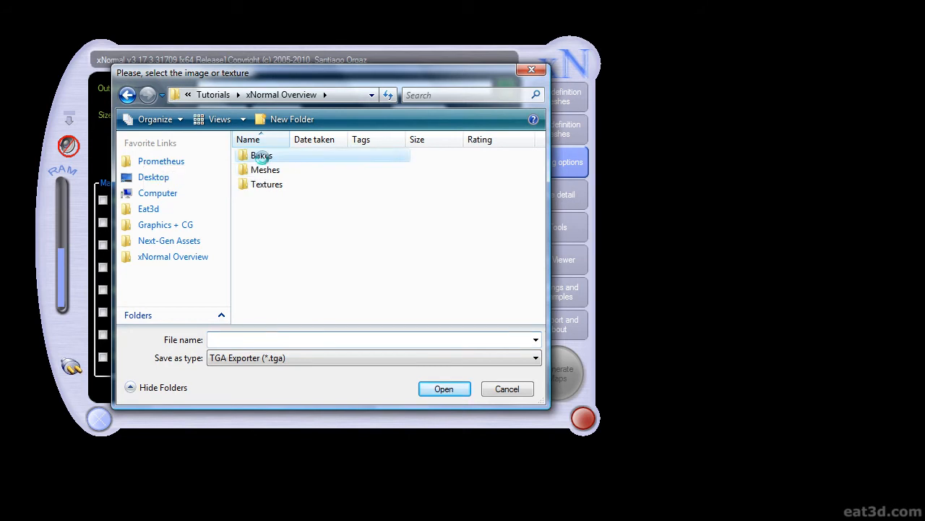
left_click(410, 358)
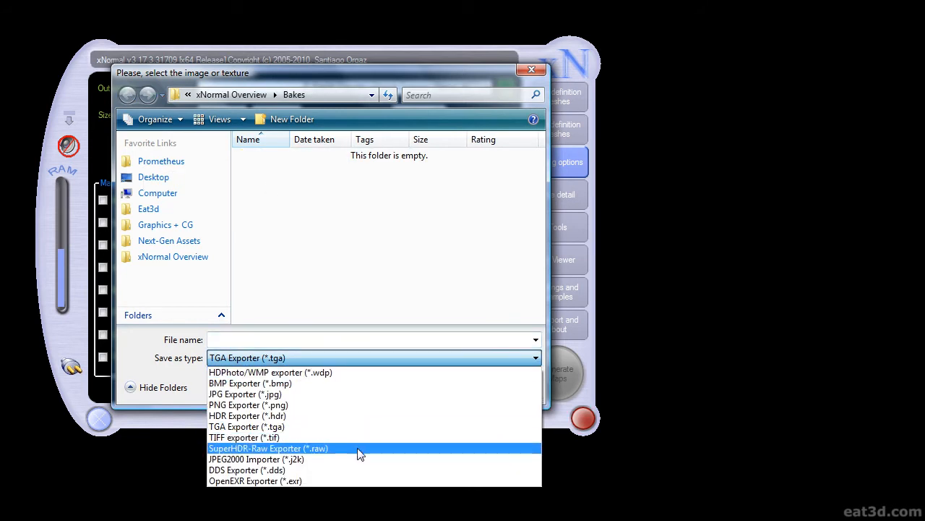
left_click(346, 427)
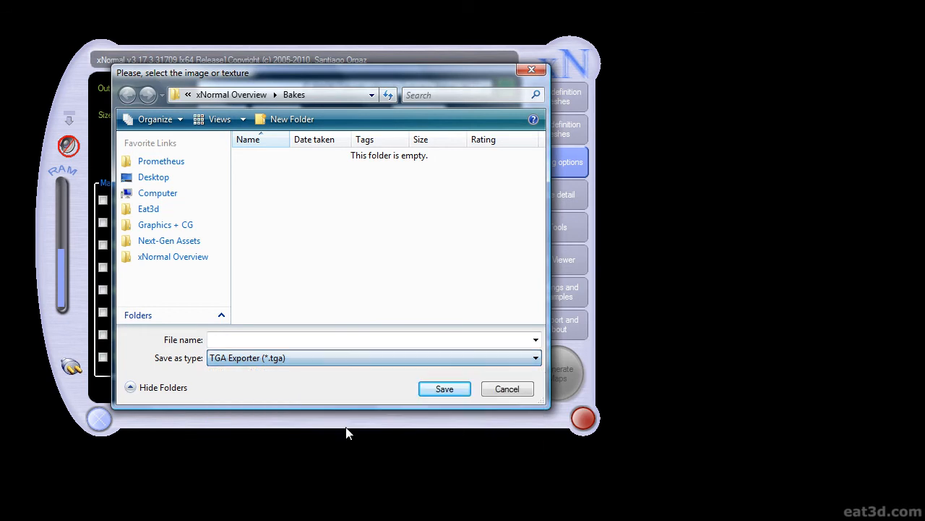
left_click(345, 339)
type("NGT")
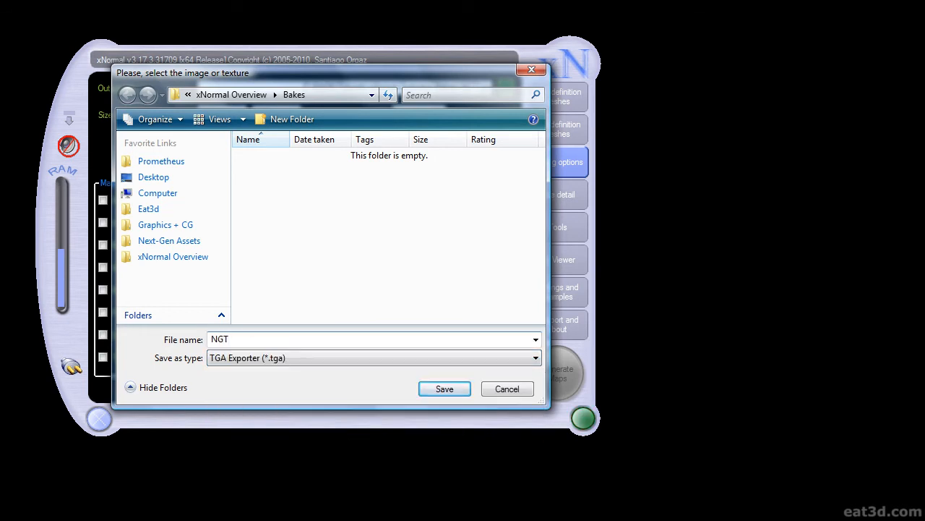
key("Return")
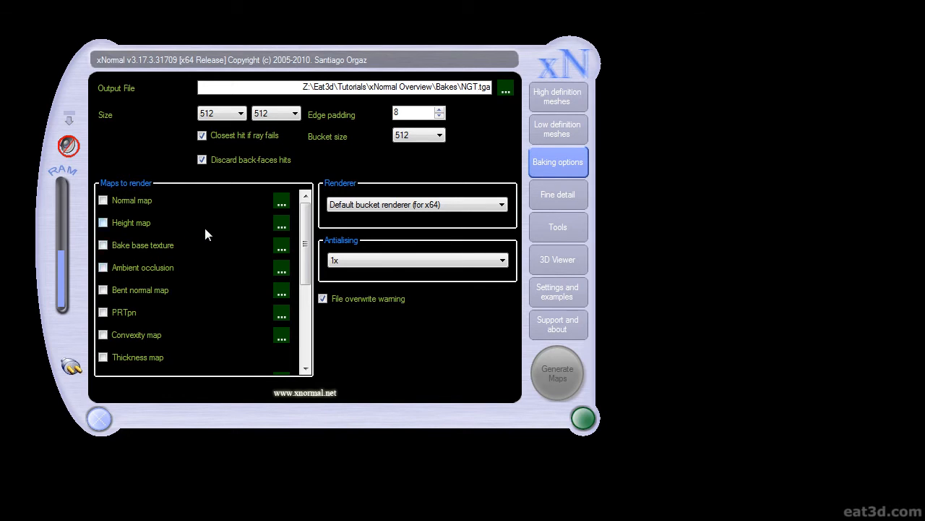
Set the output map size to 2048 by 2048.
left_click(218, 117)
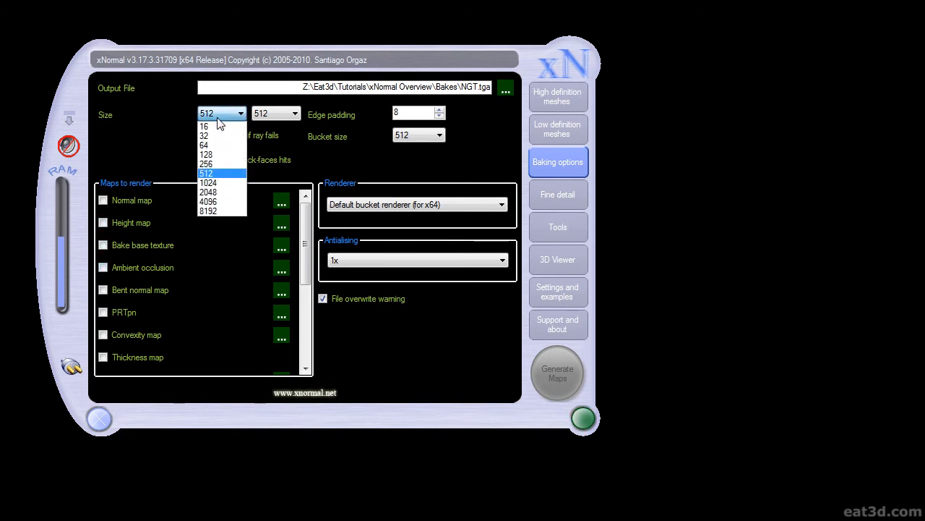
left_click(218, 192)
left_click(269, 115)
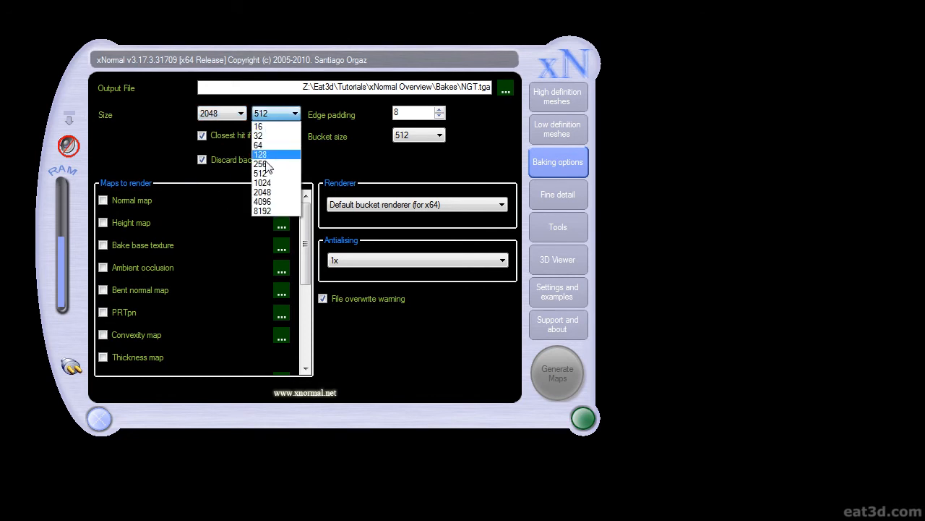
left_click(266, 192)
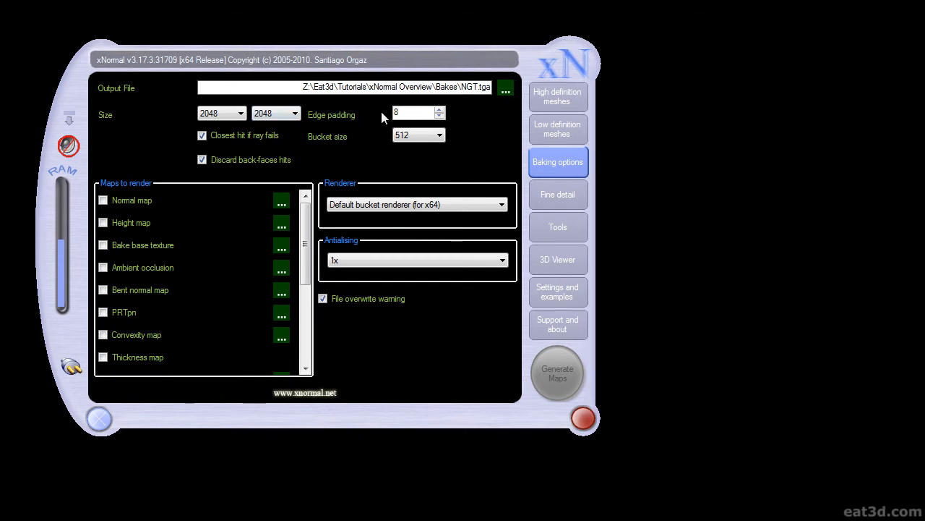
Review the available bucket sizes and keep 512.
left_click(417, 141)
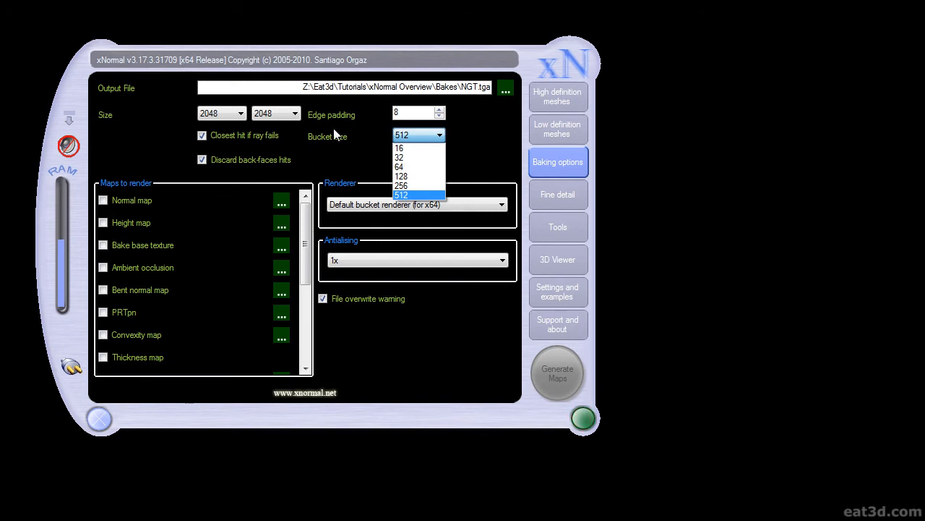
left_click(414, 196)
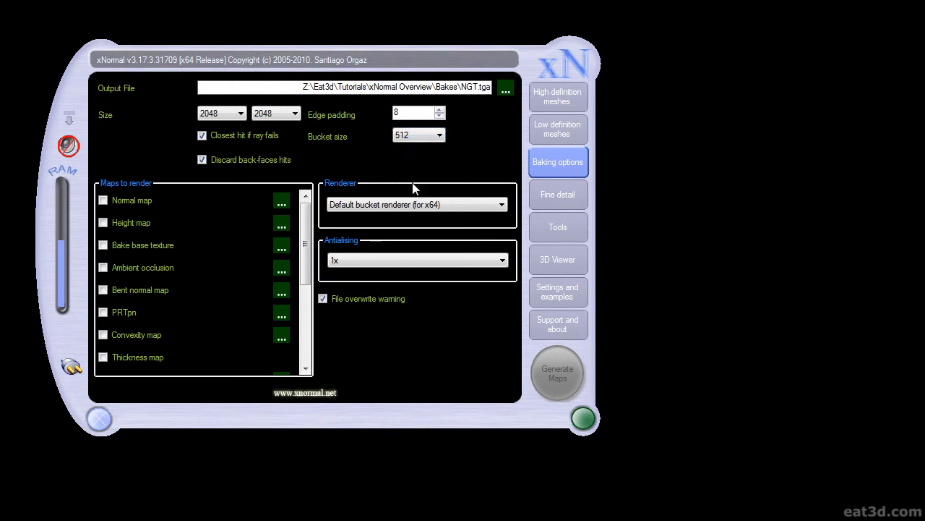
left_click(422, 135)
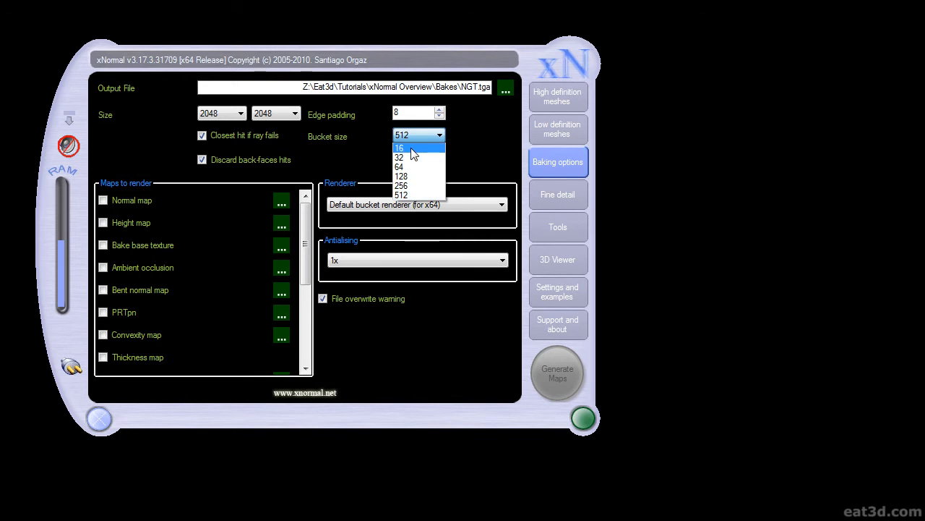
left_click(405, 195)
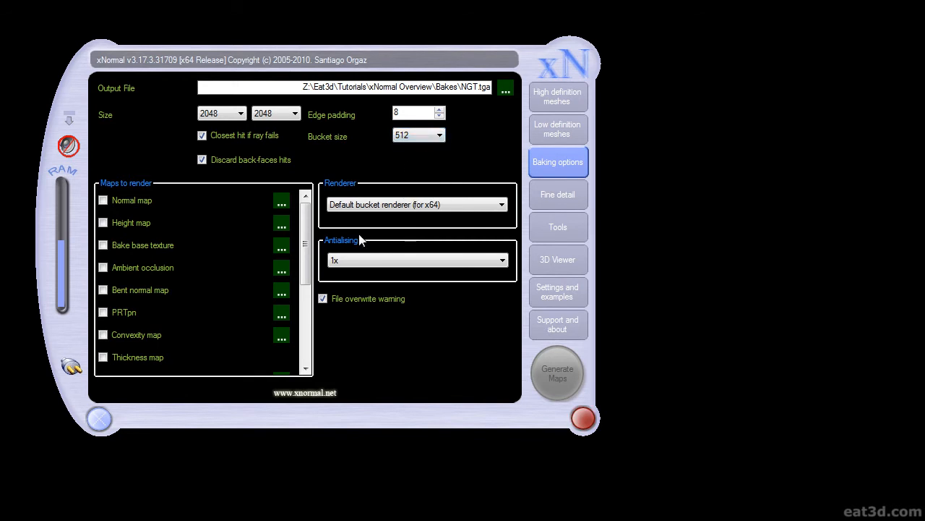
Try the Optix/CUDA renderer (alpha,experimental) and switch back to the Default bucket renderer (for x64).
left_click(395, 206)
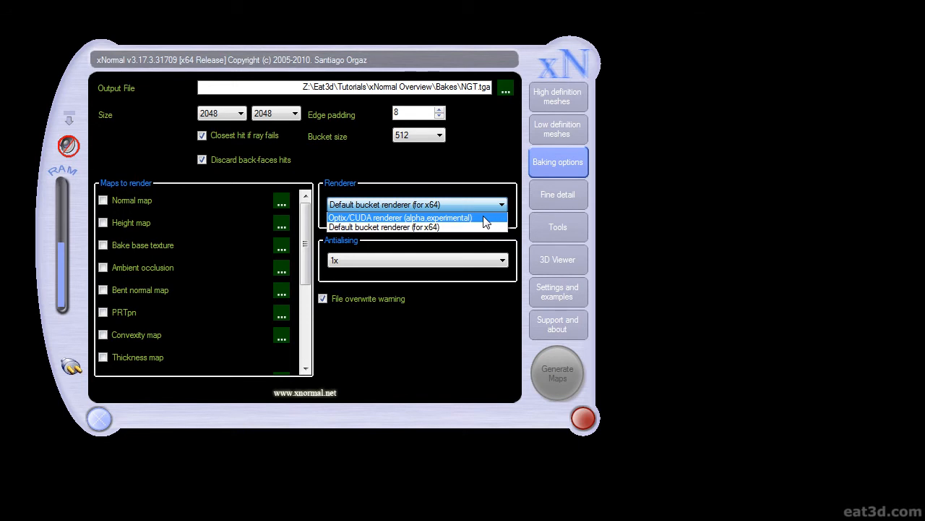
left_click(449, 217)
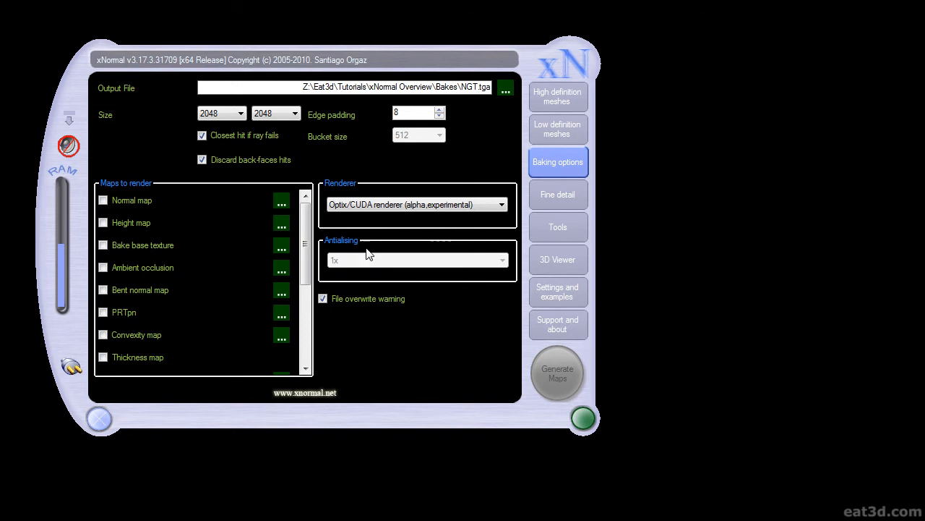
left_click(376, 206)
left_click(375, 227)
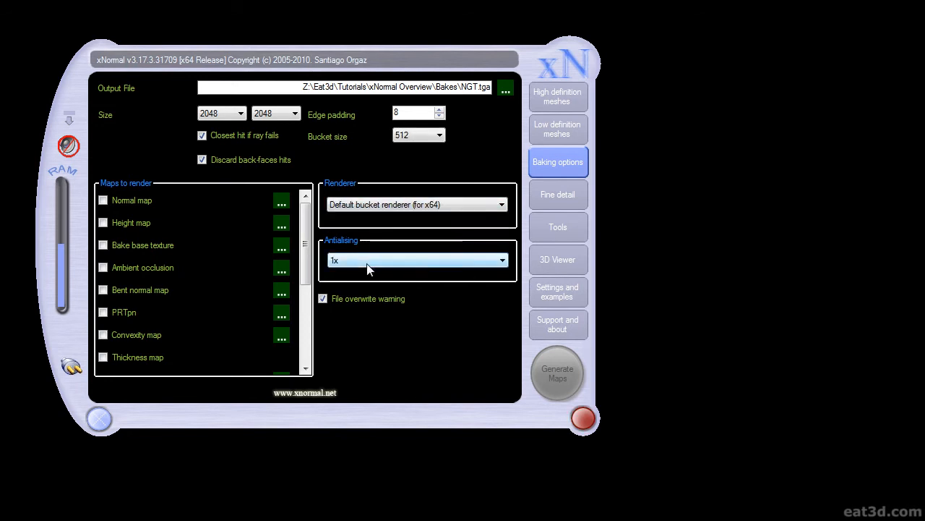
Keep antialiasing at 1x and set the renderer to Optix/CUDA renderer (alpha,experimental).
left_click(368, 262)
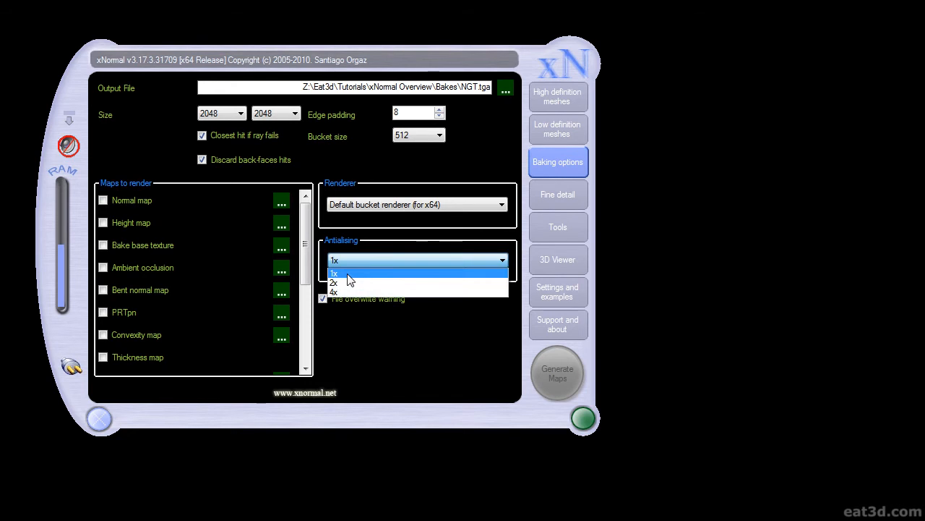
left_click(348, 275)
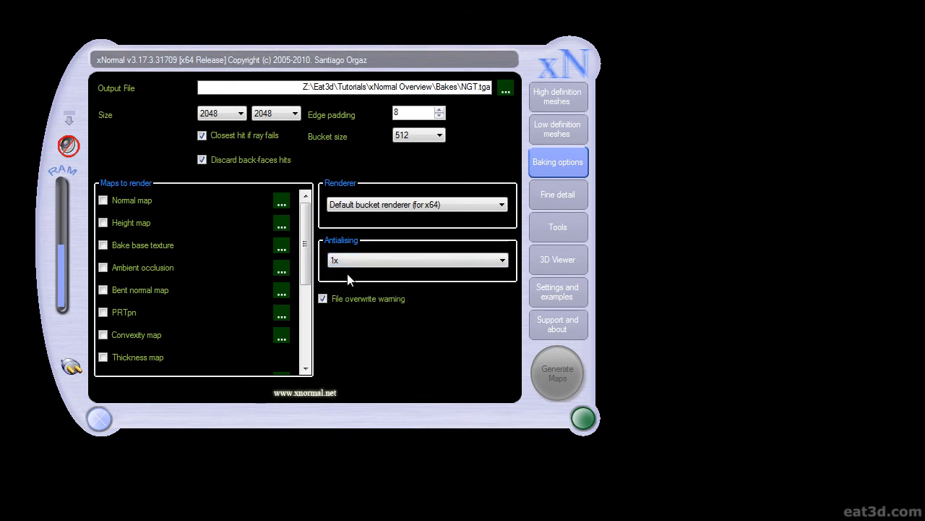
left_click(405, 208)
left_click(404, 215)
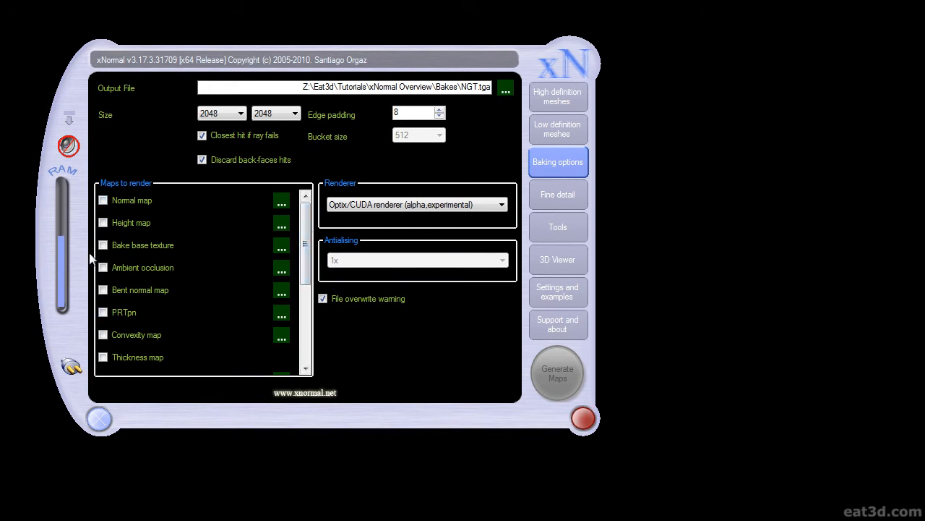
Enable the Normal map for rendering and, in its options, turn Tangent space off and back on.
left_click(121, 205)
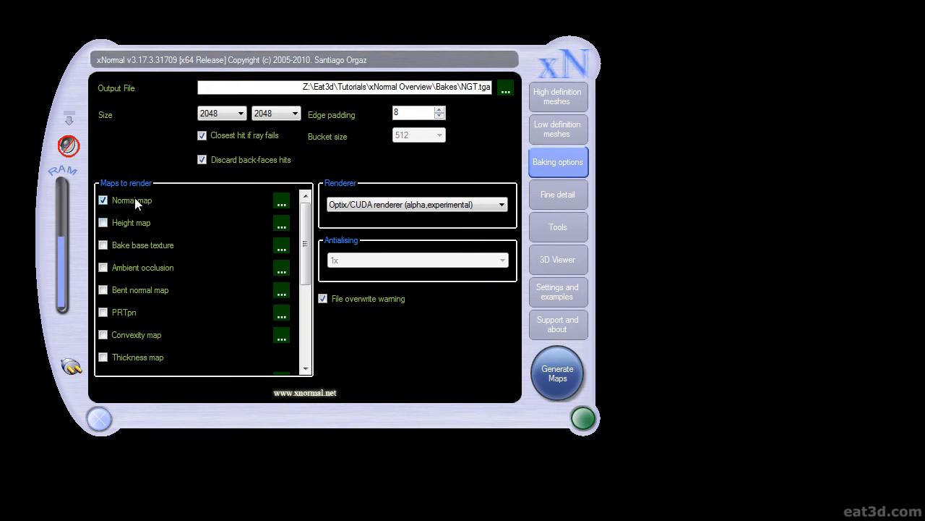
left_click(282, 206)
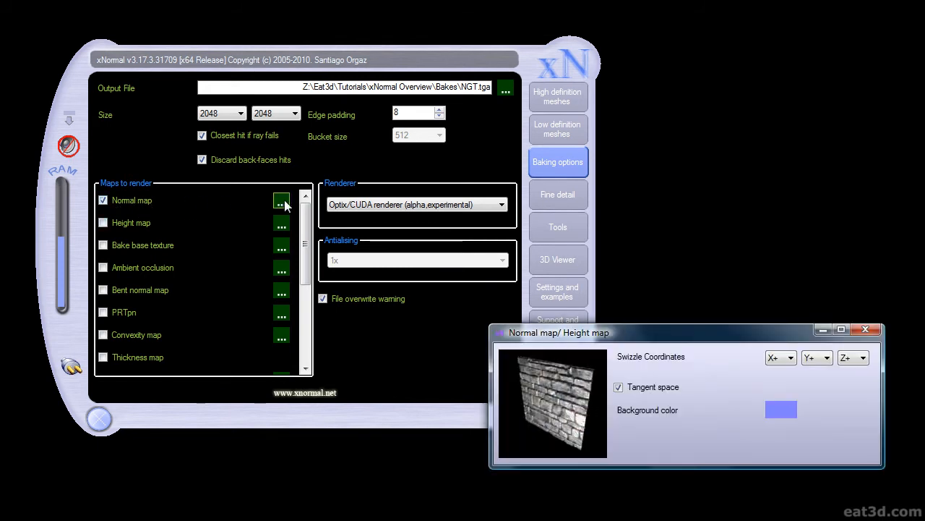
left_click_drag(545, 322, 217, 227)
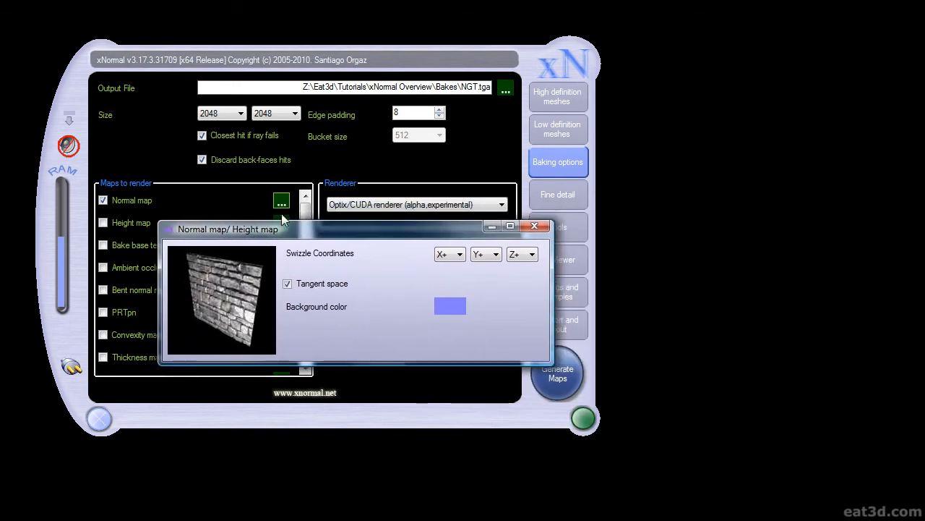
mouse_move(272, 230)
left_mouse_down()
mouse_move(256, 226)
mouse_move(273, 213)
left_mouse_up()
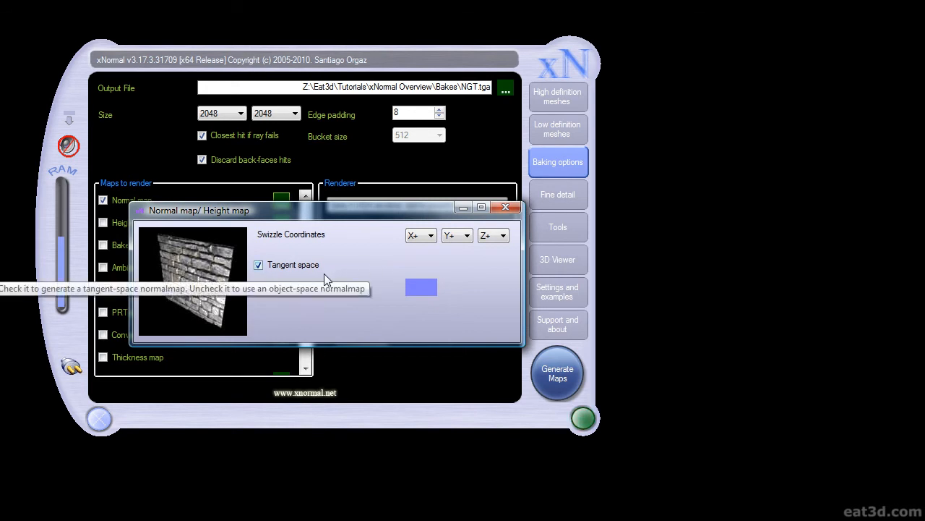
left_click(259, 265)
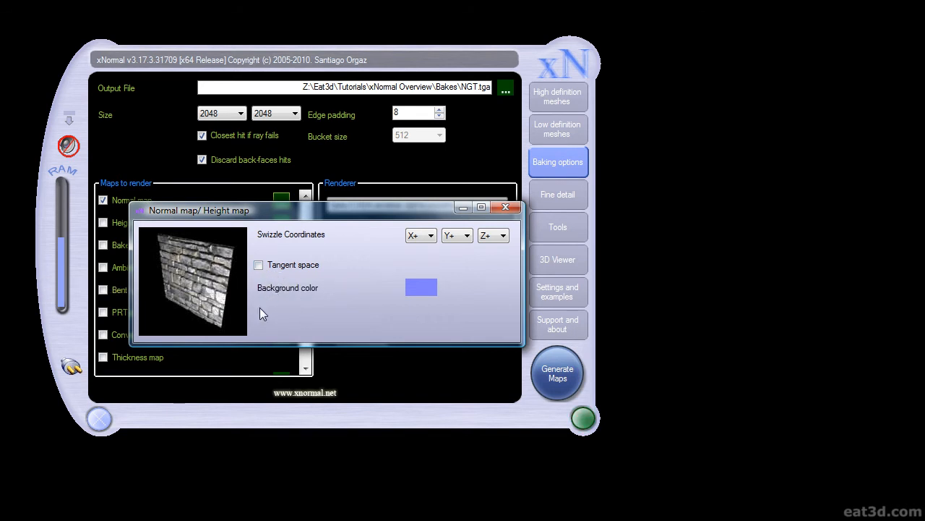
left_click(261, 265)
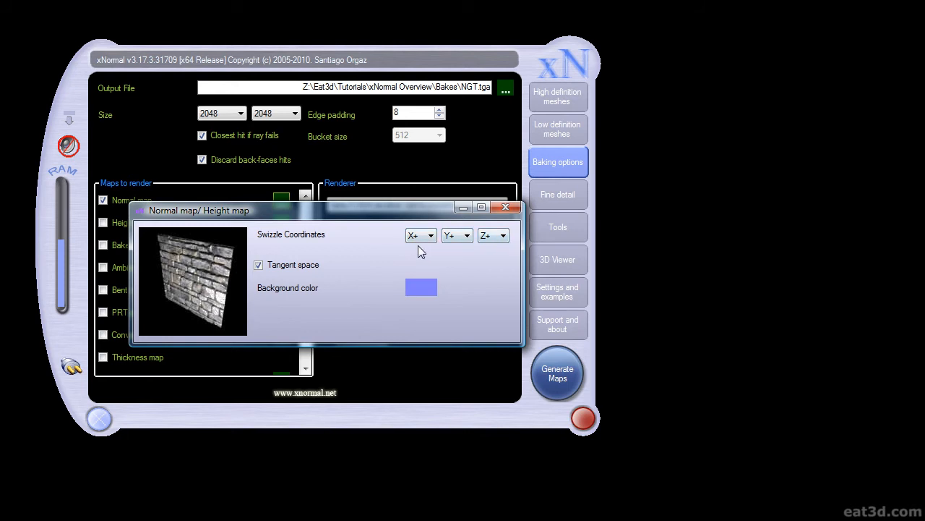
Try Y- as the normal map's second swizzle coordinate, restore it to Y+, and close the normal map options.
left_click(455, 238)
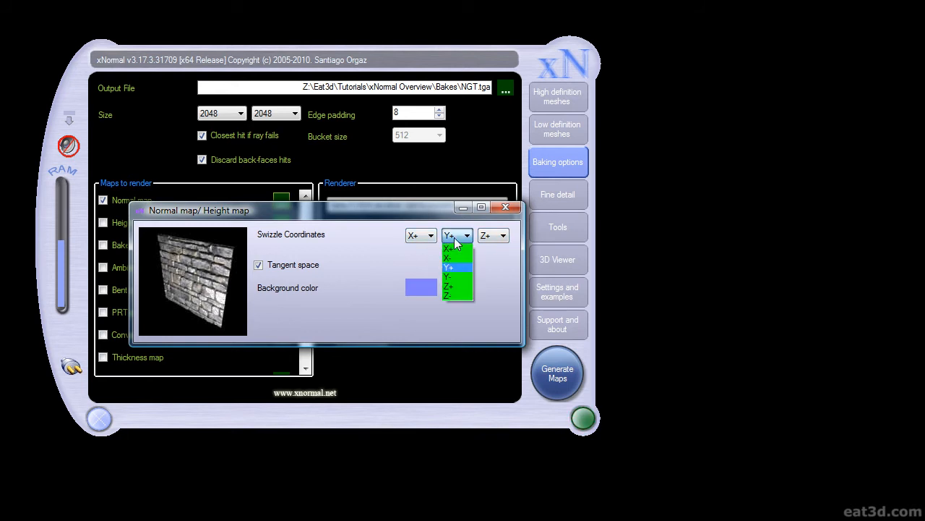
left_click(451, 276)
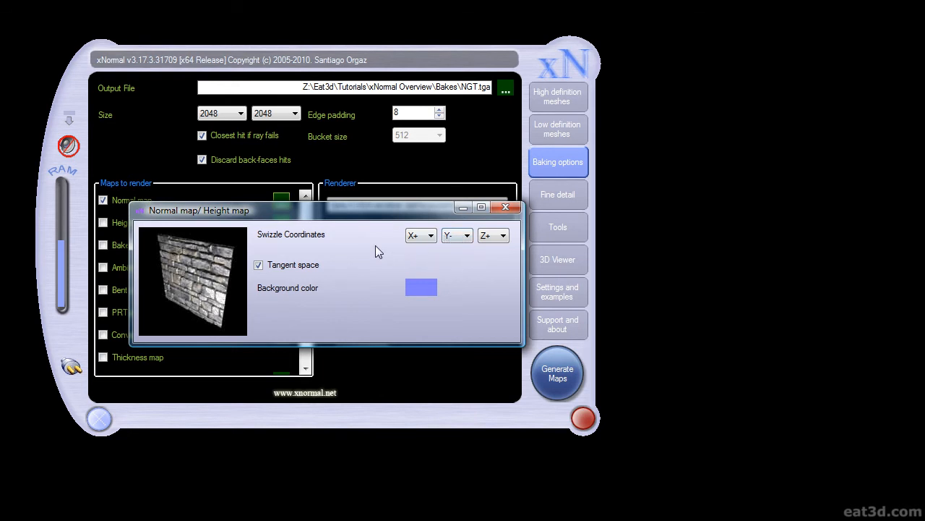
left_click(460, 237)
left_click(458, 268)
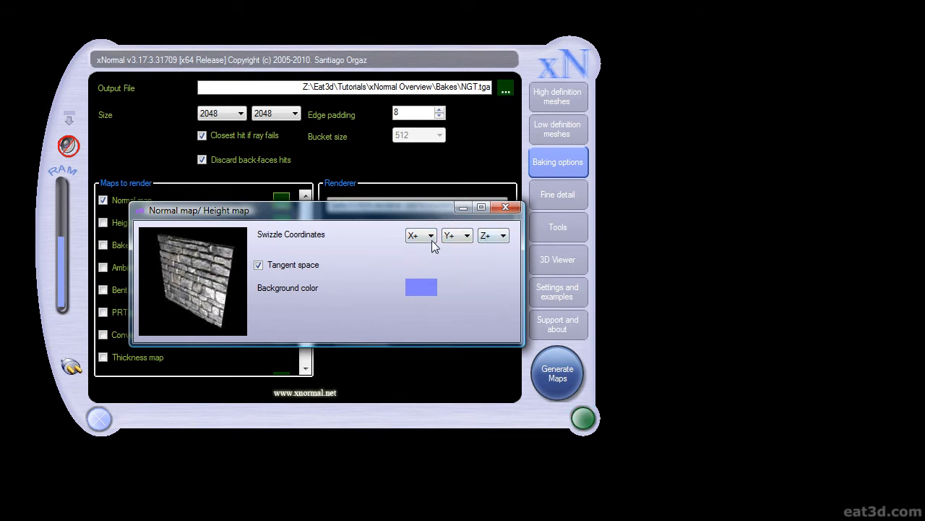
left_click(505, 208)
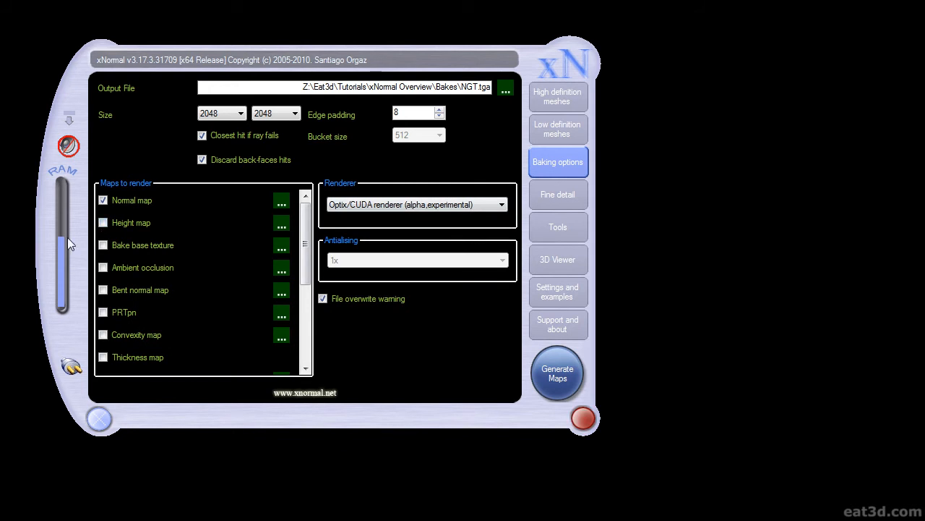
Enable the Ambient occlusion map for rendering, bring up its options, and review the Rays setting.
left_click(102, 268)
left_click(282, 270)
left_click_drag(535, 282, 185, 131)
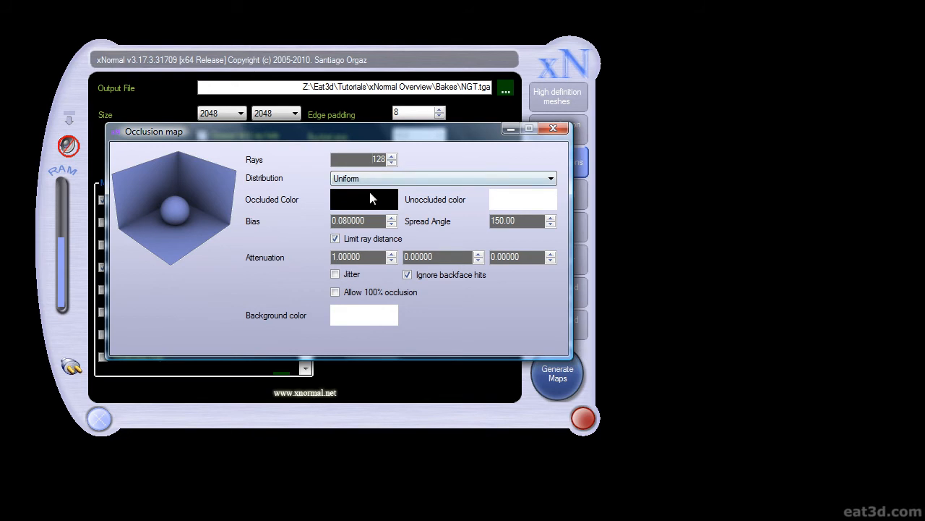
left_click_drag(372, 160, 386, 159)
left_click(359, 165)
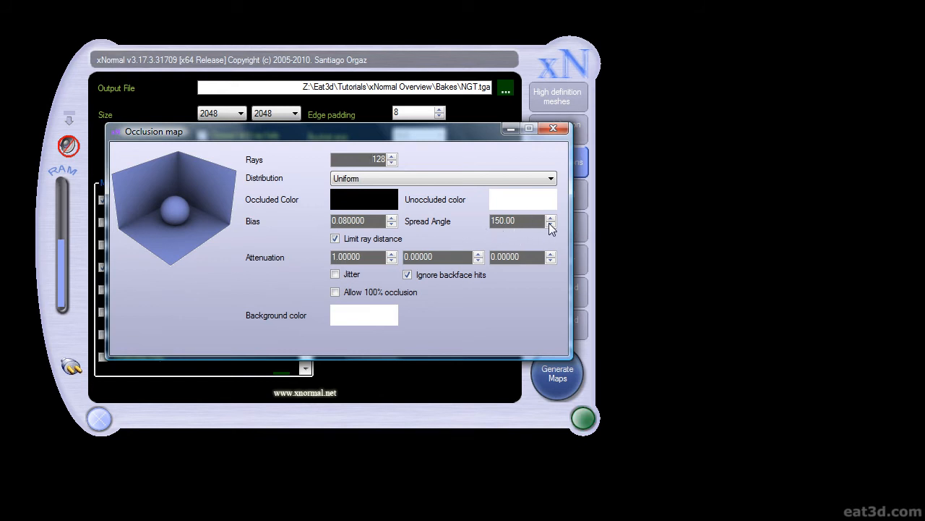
Set the spread angle of the ambient occlusion map to 179.50.
double_click(507, 222)
type("0.50")
key("Return")
type("179.")
key("Return")
left_click(522, 225)
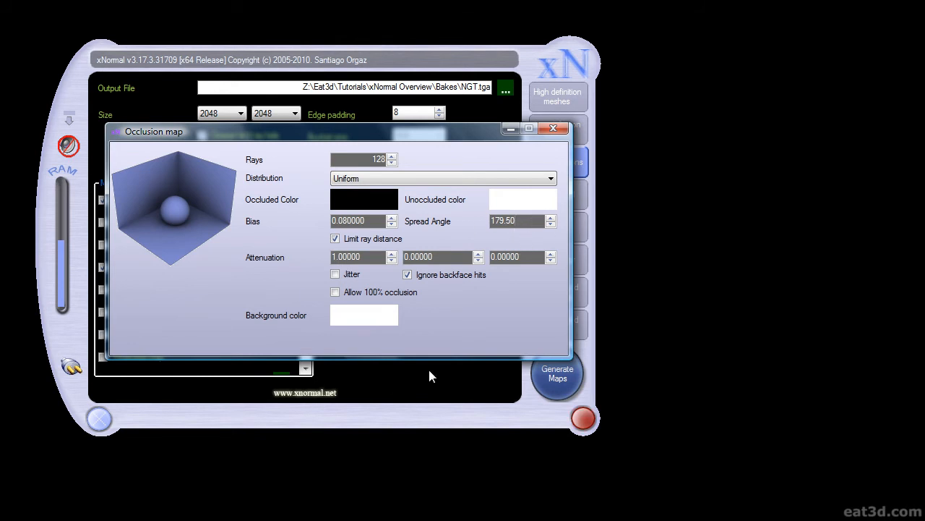
Set the ambient occlusion spread angle back to 150 and close the occlusion map options.
left_click(407, 275)
left_click_drag(519, 221, 489, 221)
type("150")
left_click_drag(454, 132, 456, 171)
left_click(547, 170)
Set the renderer to Default bucket renderer (for x64) and briefly review the ambient occlusion map options.
left_click(422, 206)
left_click(387, 227)
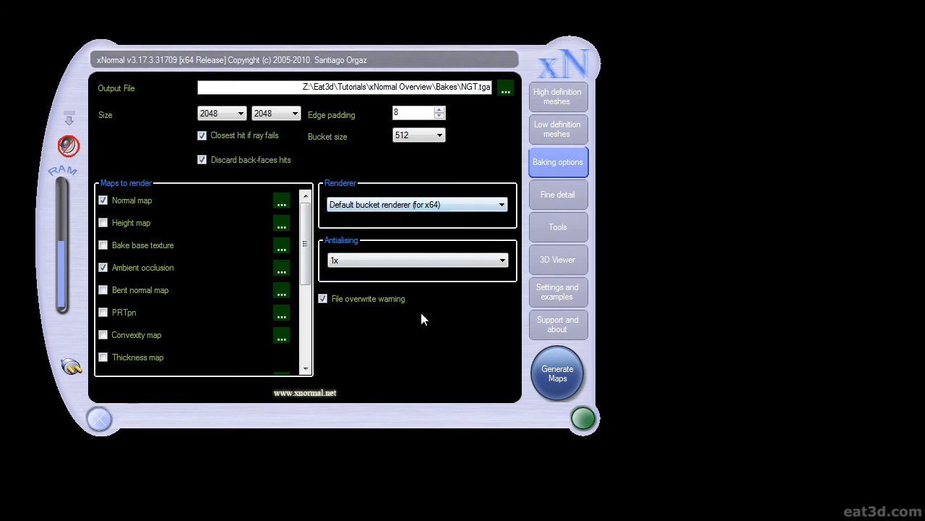
left_click(282, 269)
left_click_drag(586, 219, 195, 148)
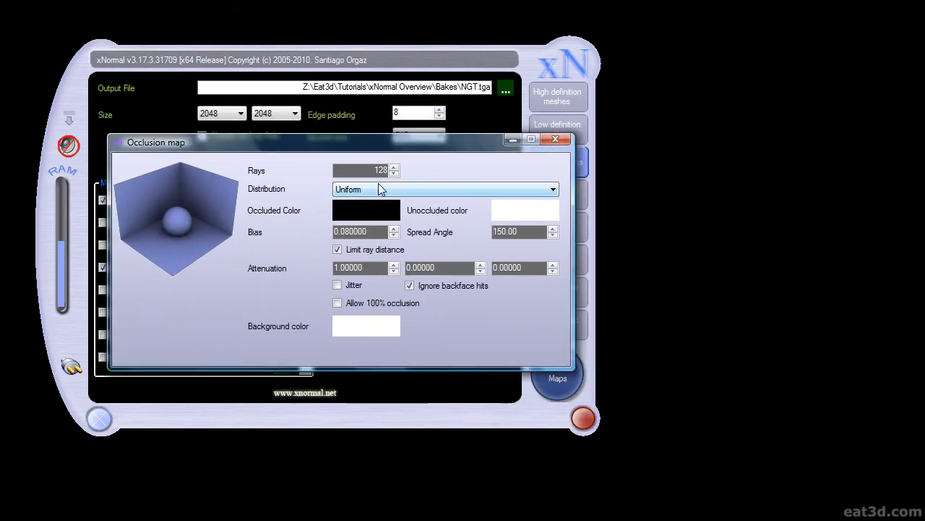
left_click(548, 141)
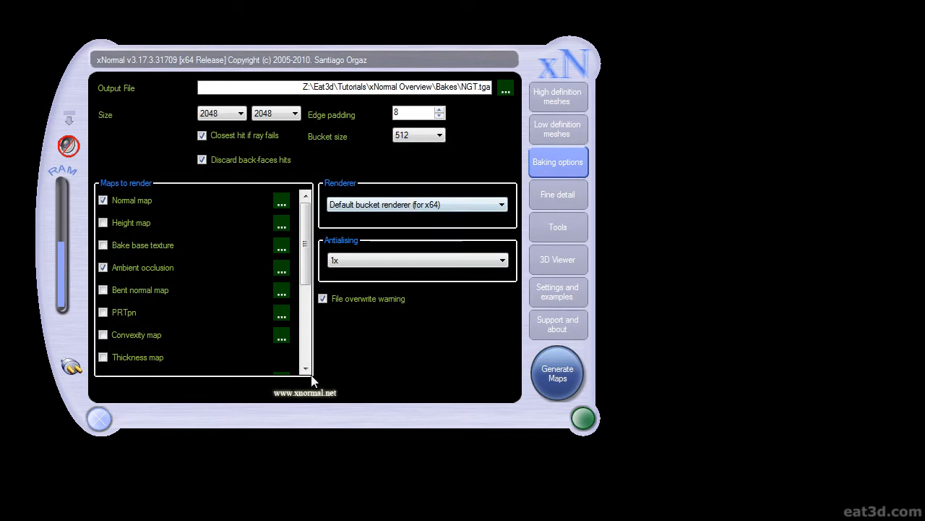
Go to the 3D viewer settings and launch the viewer in windowed mode.
left_click(553, 390)
left_click(557, 262)
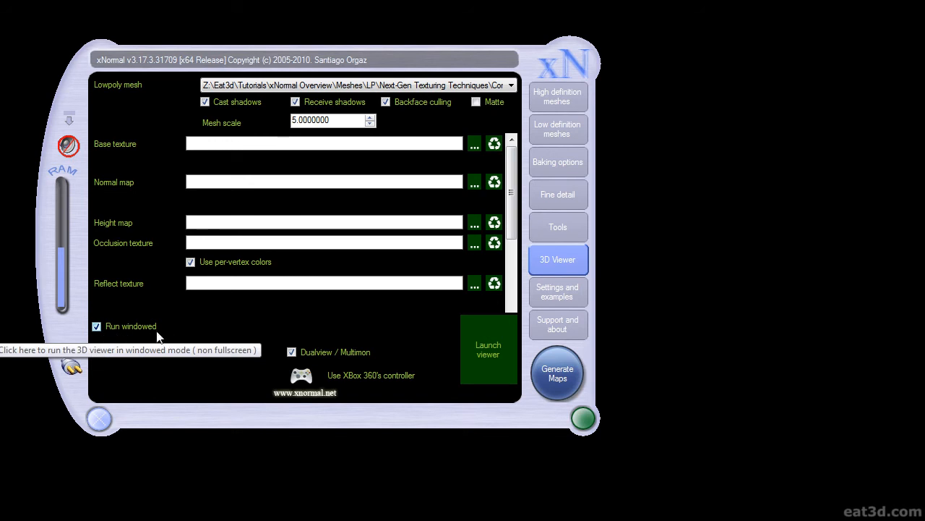
left_click(493, 365)
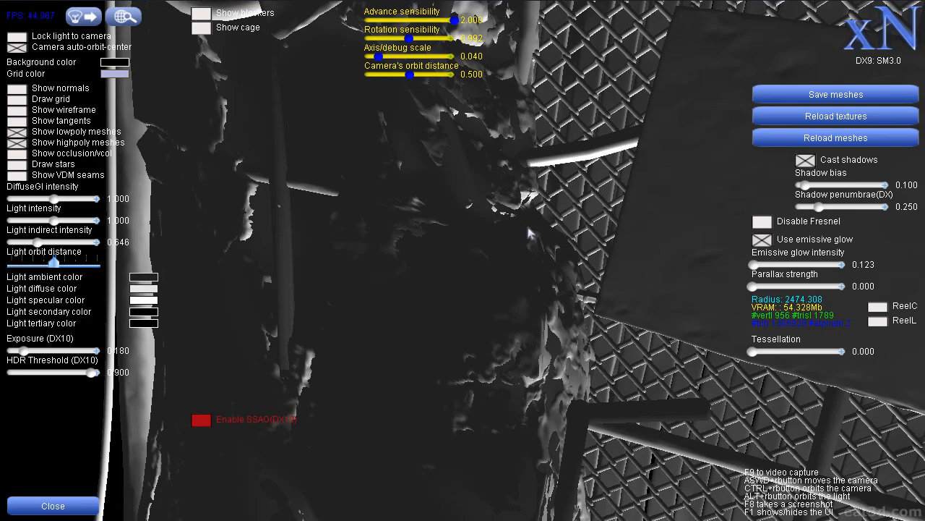
Fly the camera in and out around the loaded meshes to examine the concrete column and fence.
mouse_move(543, 206)
right_mouse_down()
mouse_move(575, 235)
mouse_move(560, 162)
mouse_move(578, 179)
mouse_move(599, 181)
mouse_move(539, 181)
mouse_move(538, 205)
mouse_move(509, 205)
mouse_move(552, 210)
mouse_move(525, 203)
right_mouse_up()
key("s")
key("w")
key("s")
key("s")
key("w")
key("w")
key("s")
key("w")
key("w")
right_click_drag(402, 192, 435, 198)
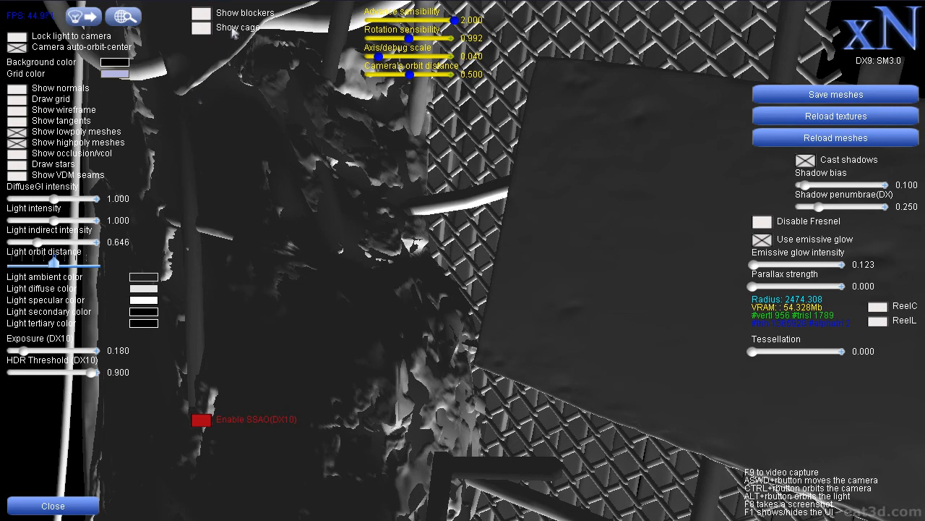
Show the cage and frame the concrete column to see how the cage overlaps the high-poly mesh.
left_click(202, 29)
right_click_drag(369, 218, 319, 171)
key("s")
key("w")
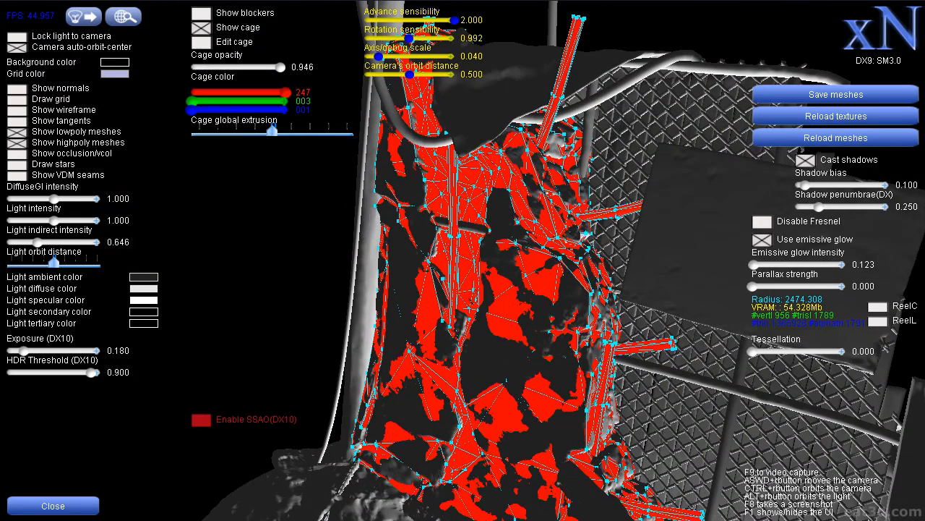
Enable cage editing and extrude the whole cage outward to a maximum distance of about 7.04.
left_click(207, 45)
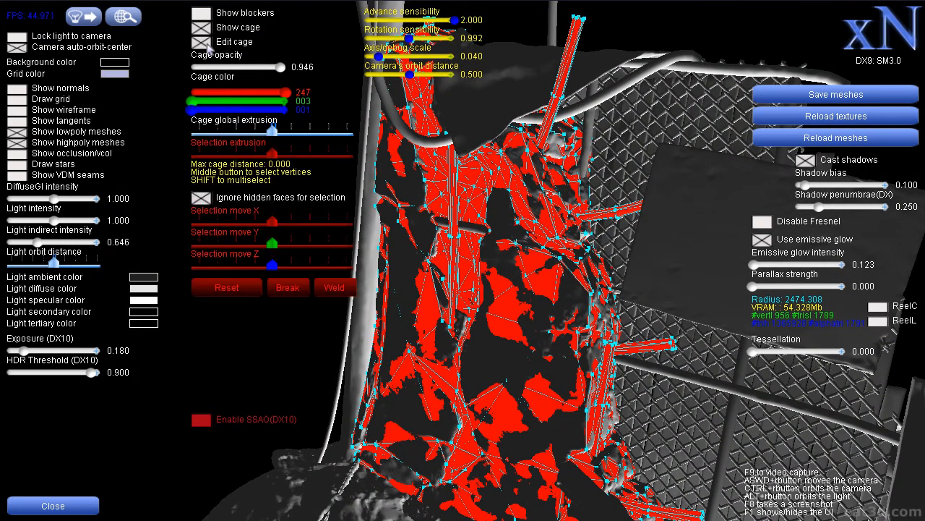
mouse_move(193, 102)
left_mouse_down()
mouse_move(210, 105)
mouse_move(192, 103)
left_mouse_up()
left_click_drag(273, 136, 284, 141)
Examine the extruded cage around the concrete column from several sides to check its coverage of the high-poly mesh.
right_click_drag(501, 264, 239, 247)
key("s")
key("s")
key("w")
key("w")
key("s")
right_click_drag(488, 213, 487, 214)
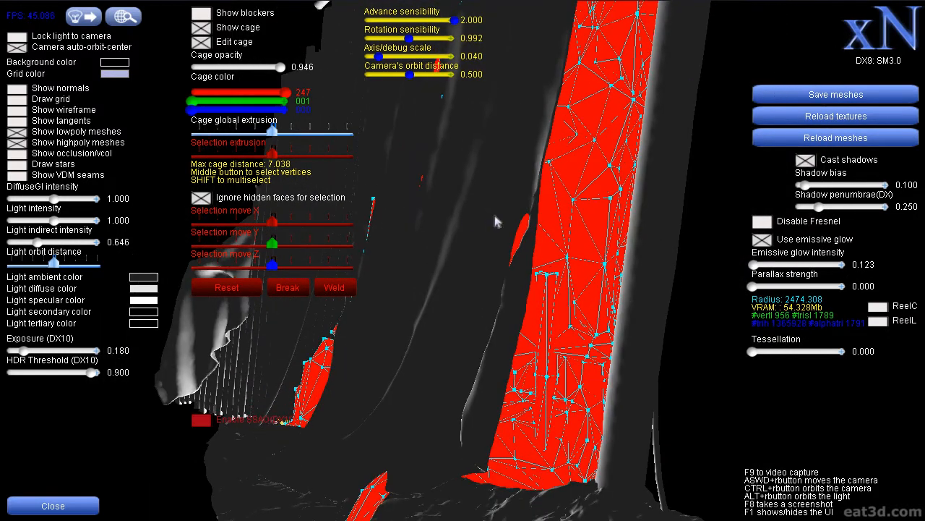
right_click_drag(532, 248, 463, 259)
right_click_drag(520, 269, 536, 282)
key("w")
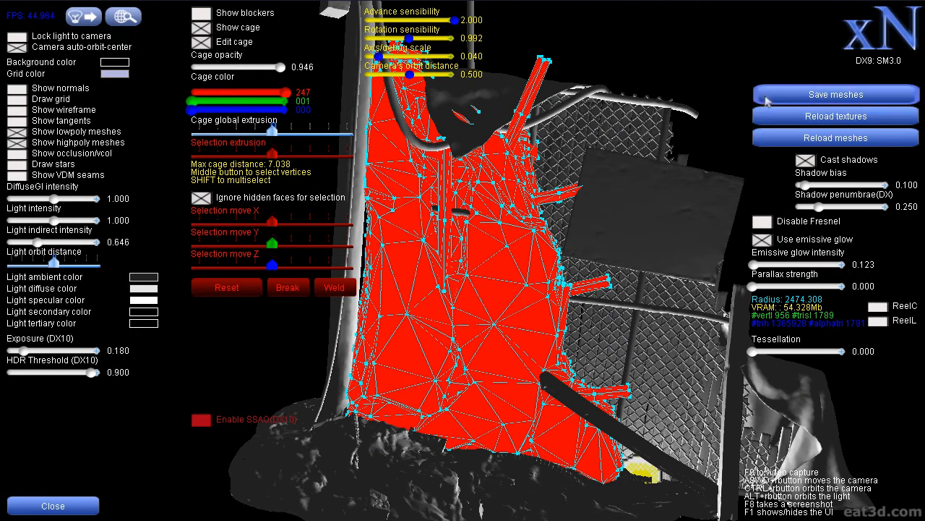
Start saving the meshes and choose the Meshes\HP\Next-Gen Texturing Techniques folder as the destination.
left_click(843, 95)
double_click(156, 109)
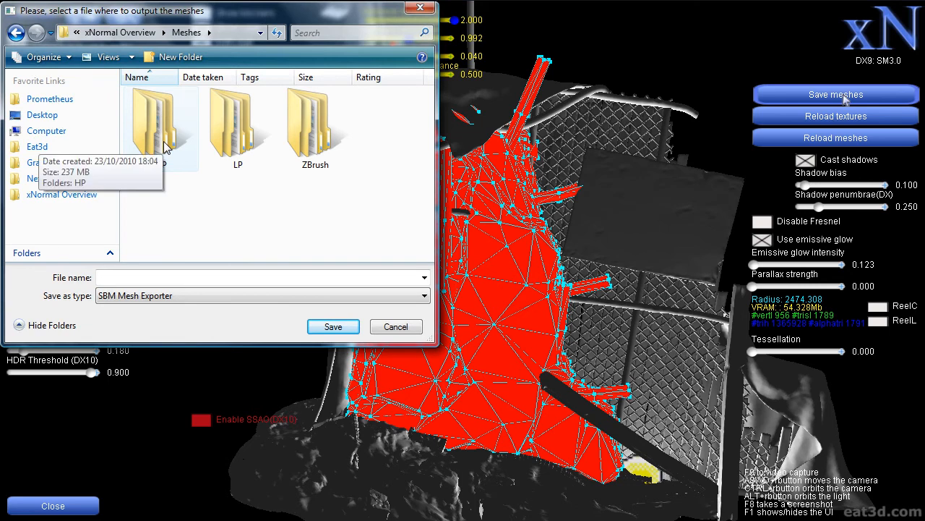
double_click(163, 145)
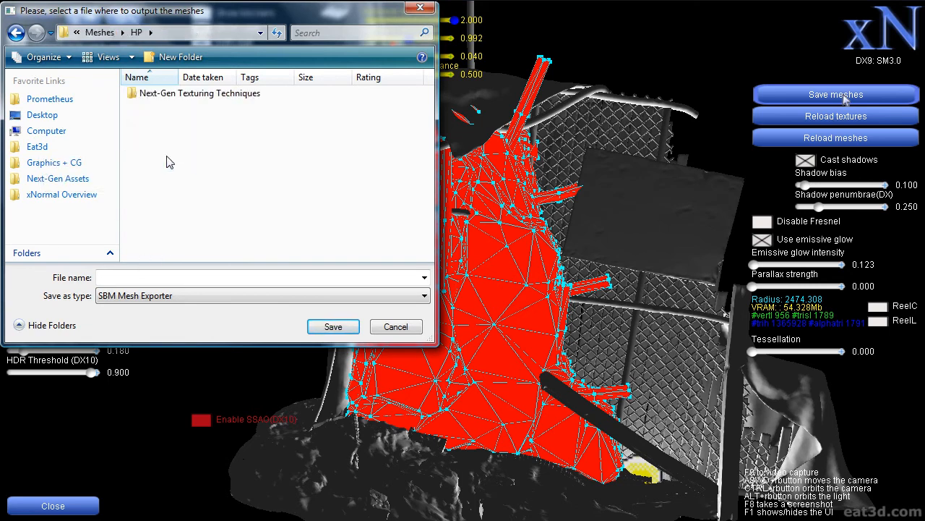
double_click(176, 98)
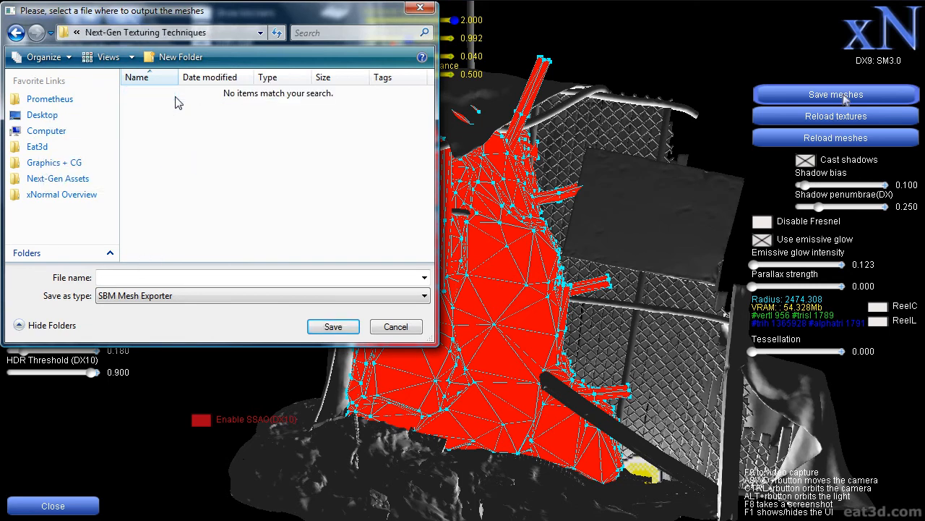
Save the meshes under the file name NGT, keeping SBM Mesh Exporter as the file type.
left_click(104, 303)
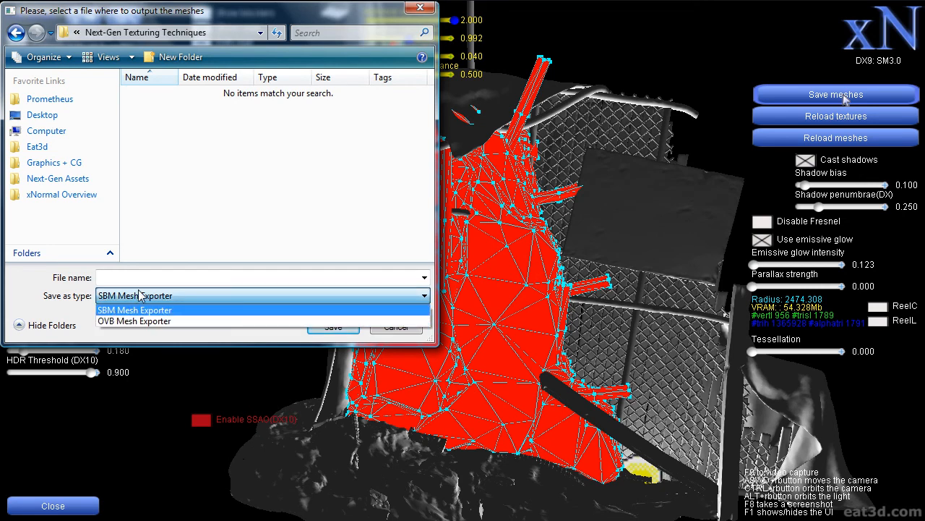
left_click(147, 287)
left_click(152, 279)
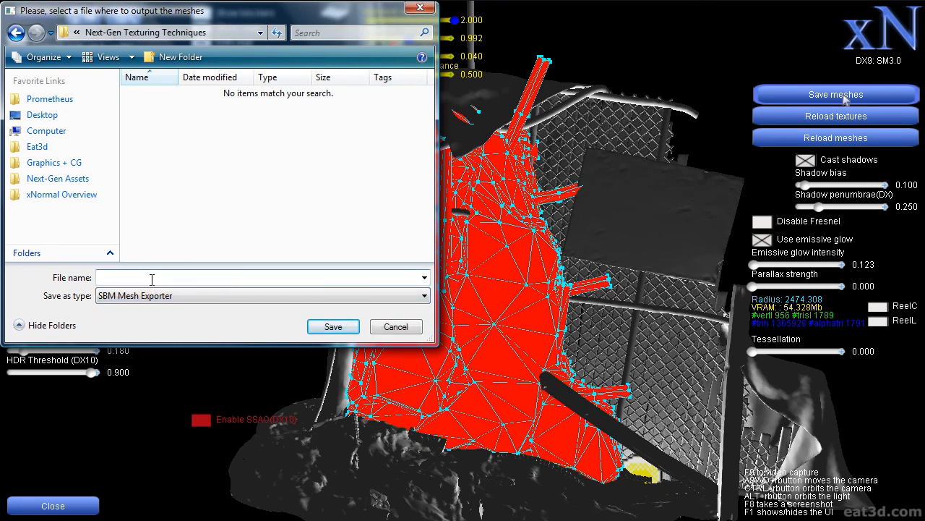
type("NGT")
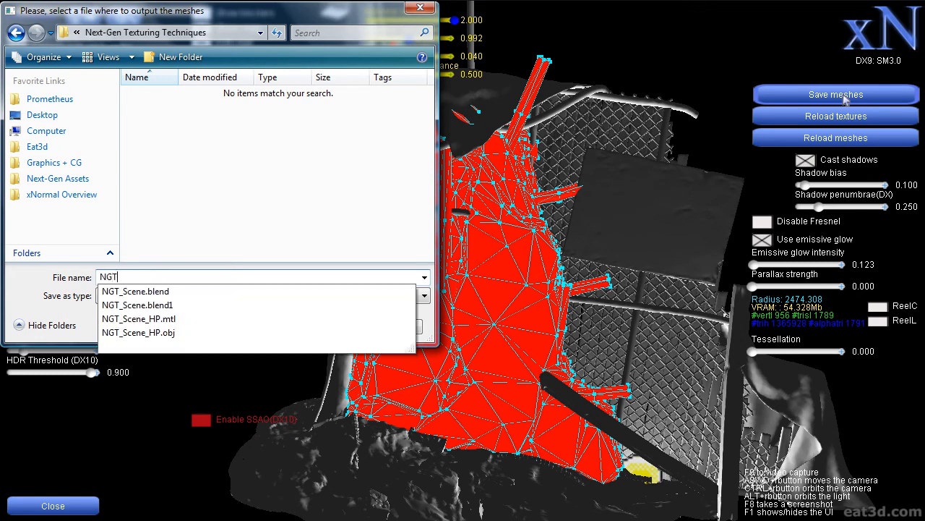
key("Escape")
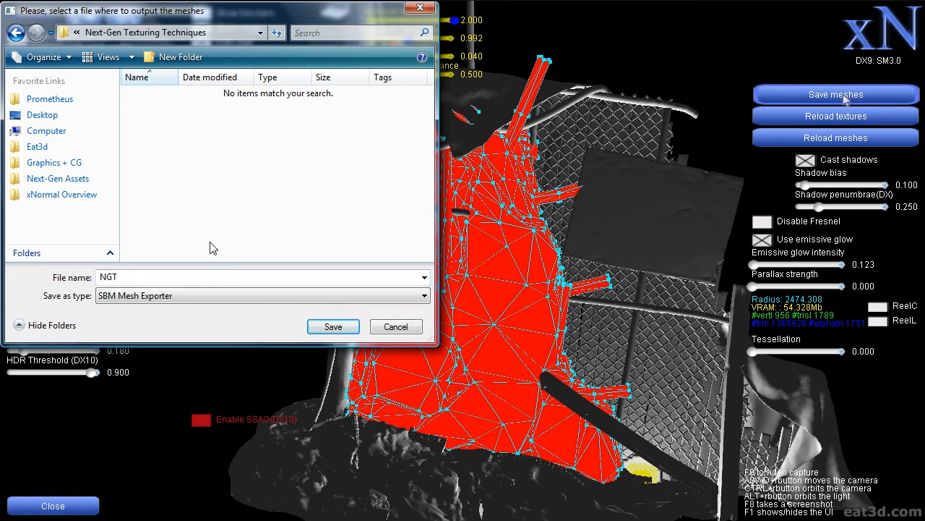
left_click(333, 327)
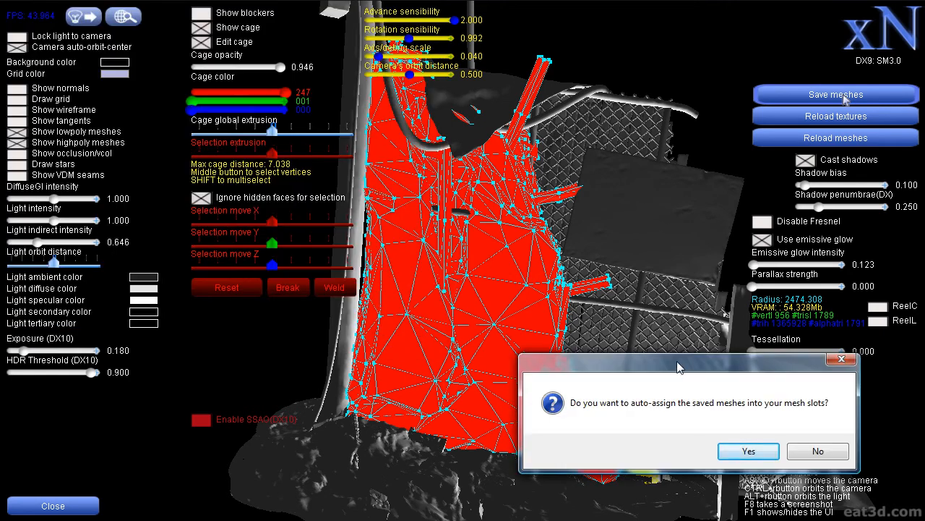
Accept auto-assigning the saved meshes to the mesh slots and exit the 3D viewer.
left_click_drag(683, 373, 406, 122)
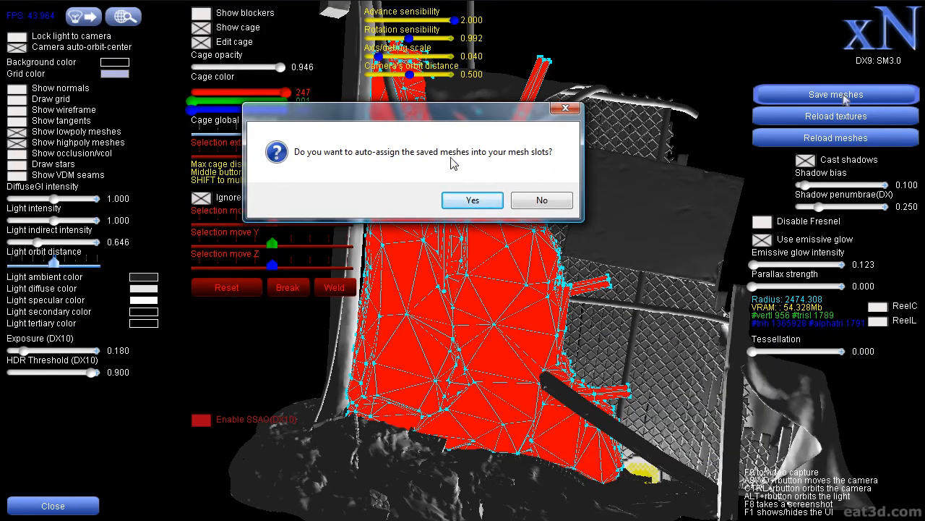
left_click(473, 200)
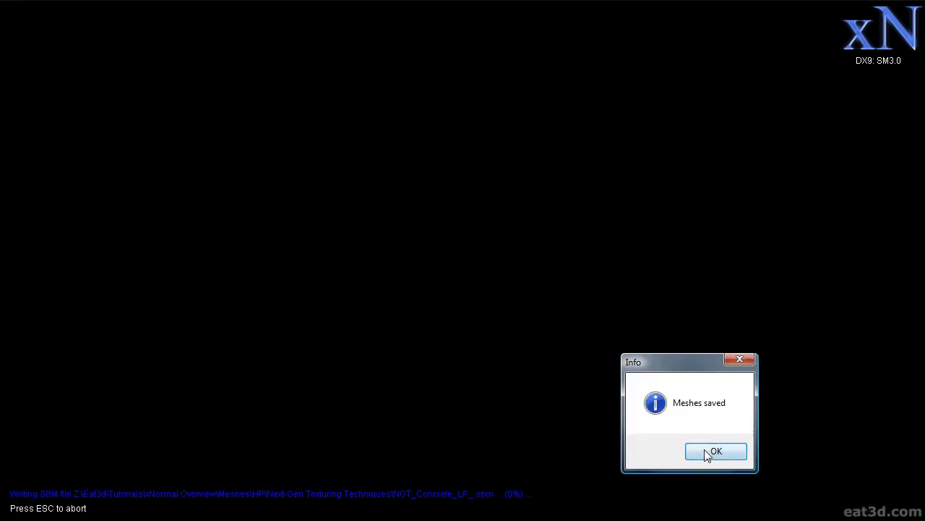
left_click(705, 449)
key("Escape")
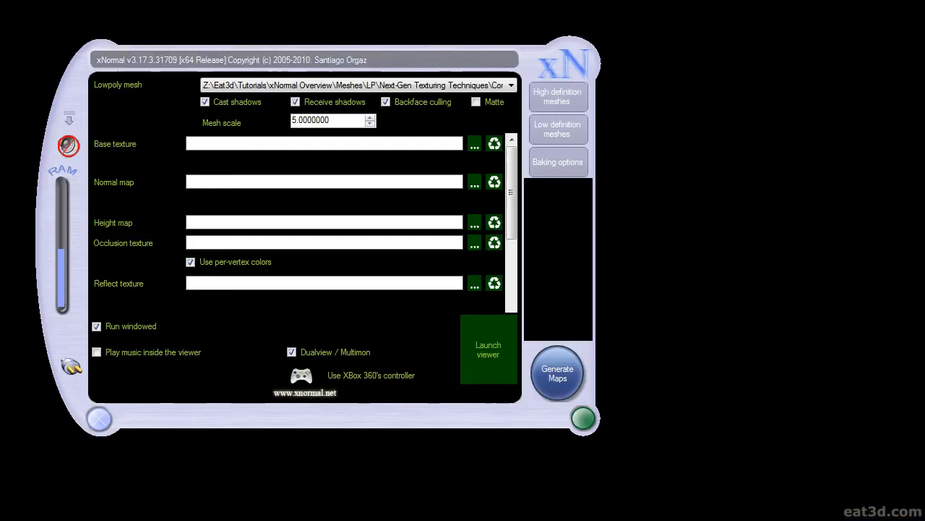
Check the files assigned in the high definition and low definition mesh lists.
left_click(554, 96)
left_click(554, 129)
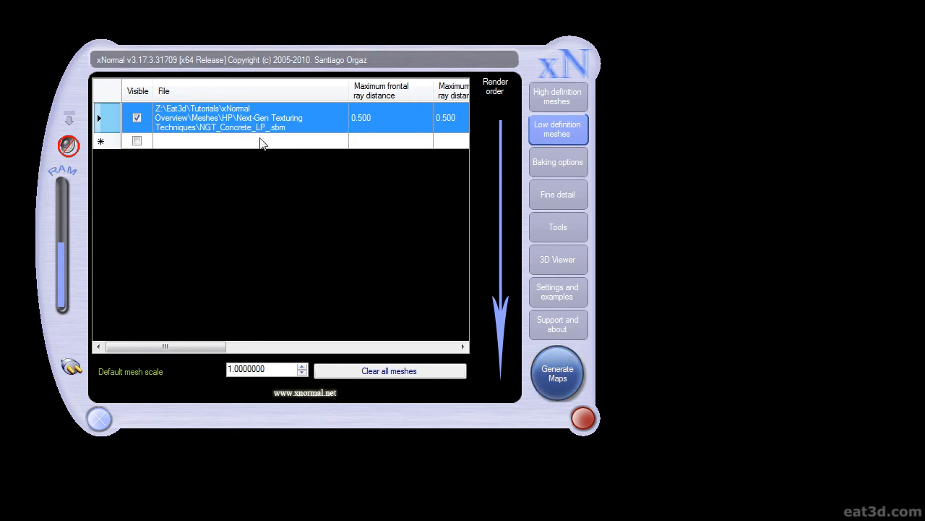
left_click(553, 103)
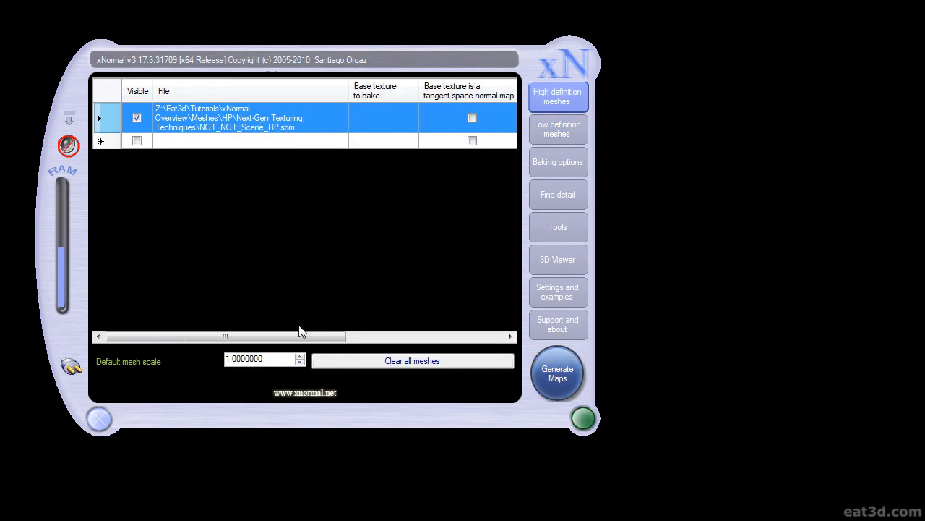
left_click(555, 128)
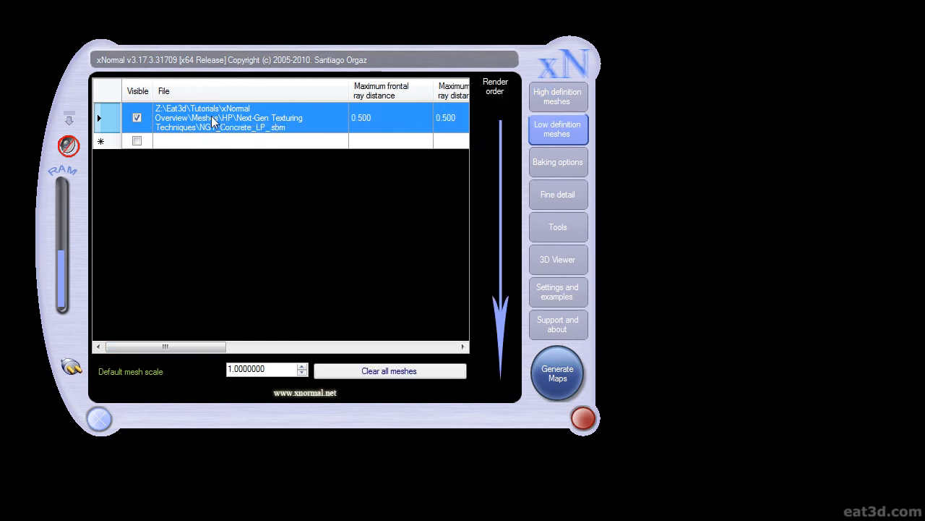
Switch to Windows Explorer and transfer NGT_Concrete_LP_.sbm from the HP folder's Next-Gen Texturing Techniques subfolder to the LP folder's.
key("alt+Tab")
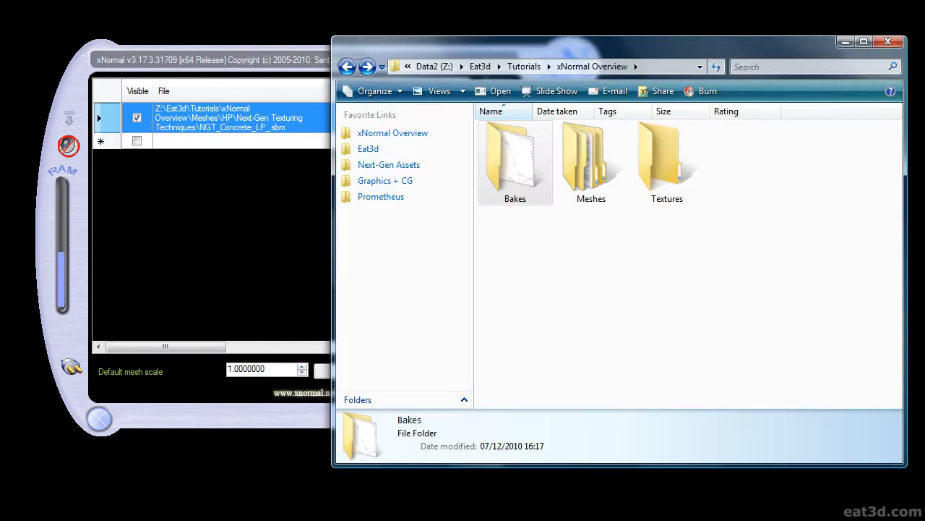
double_click(593, 170)
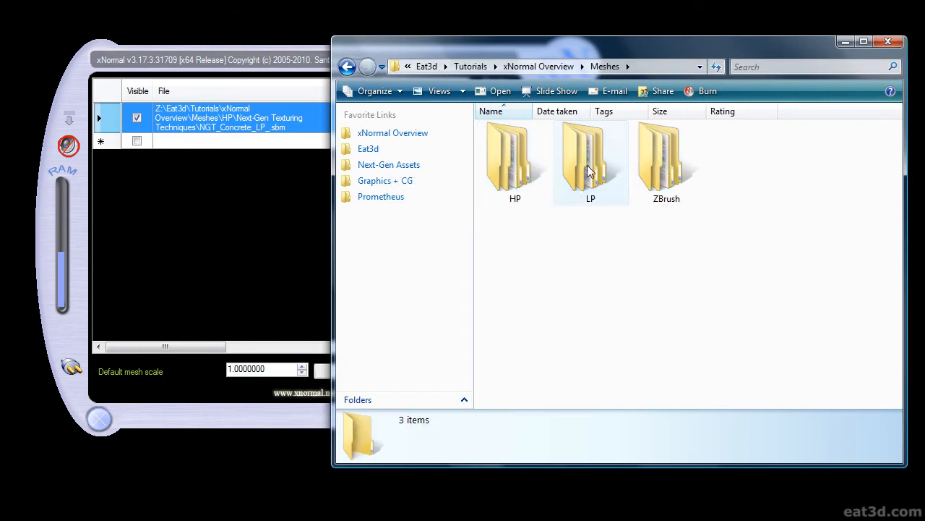
double_click(522, 167)
double_click(522, 174)
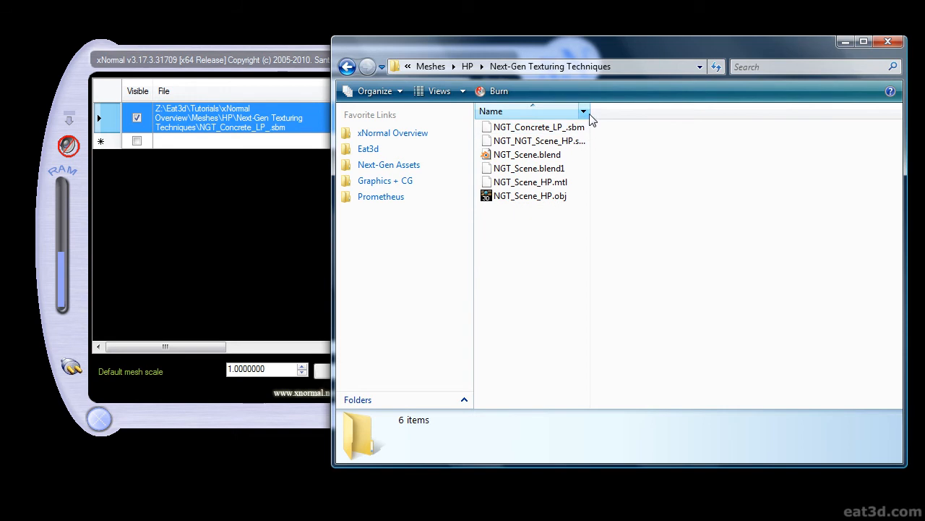
left_click_drag(592, 111, 613, 111)
left_click(564, 129)
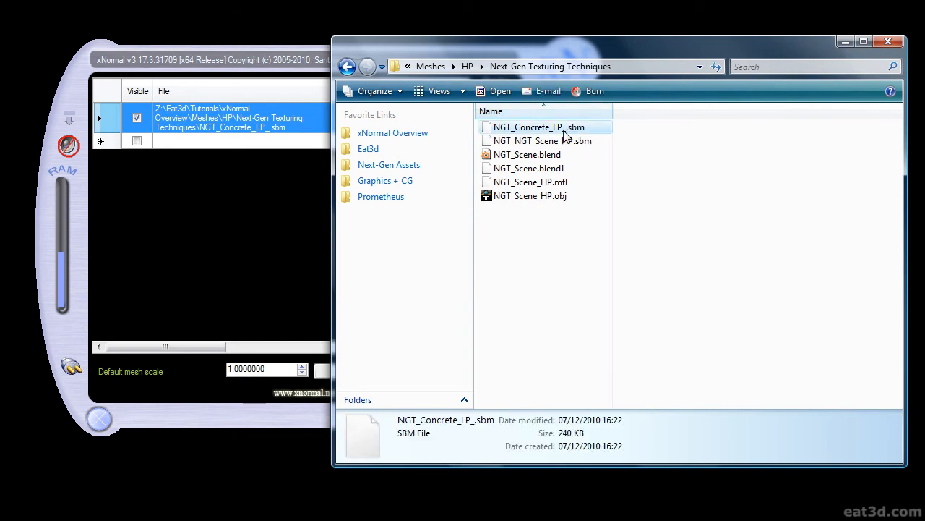
left_click(348, 66)
left_click(348, 67)
double_click(584, 165)
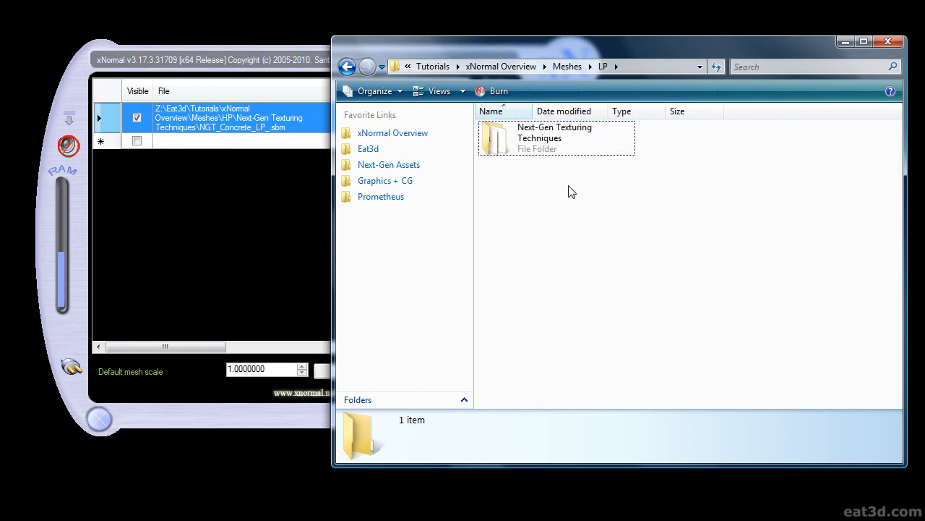
double_click(535, 145)
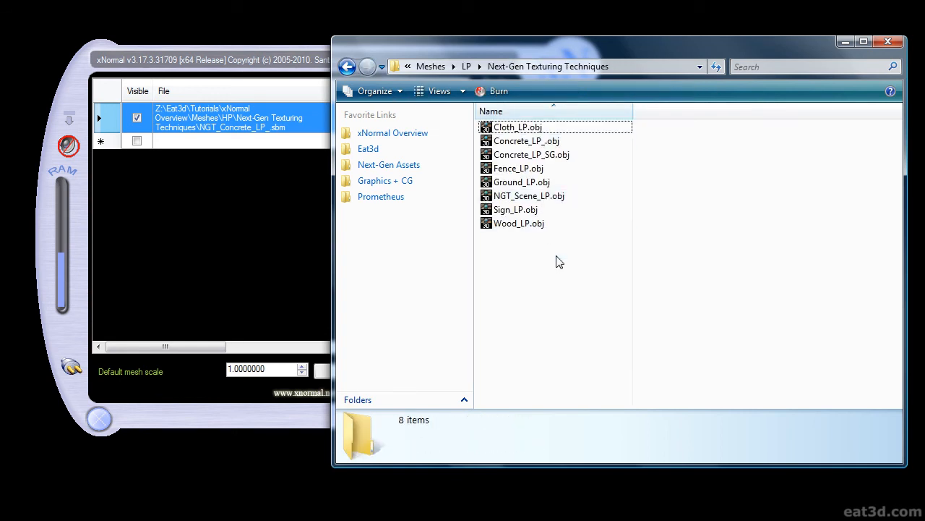
Switch back to xNormal and replace the low definition mesh entry with NGT_Concrete_LP_.sbm from the LP folder.
key("alt+Tab")
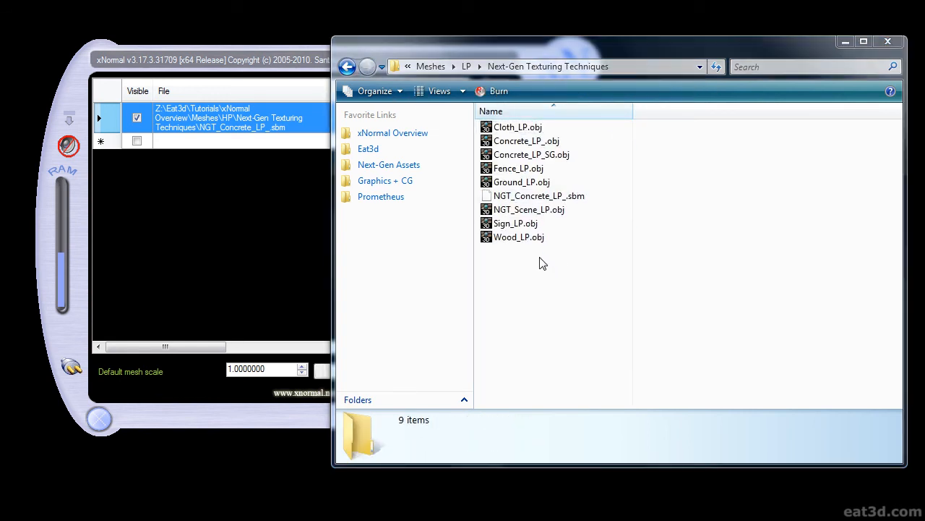
left_click(271, 120)
key("Delete")
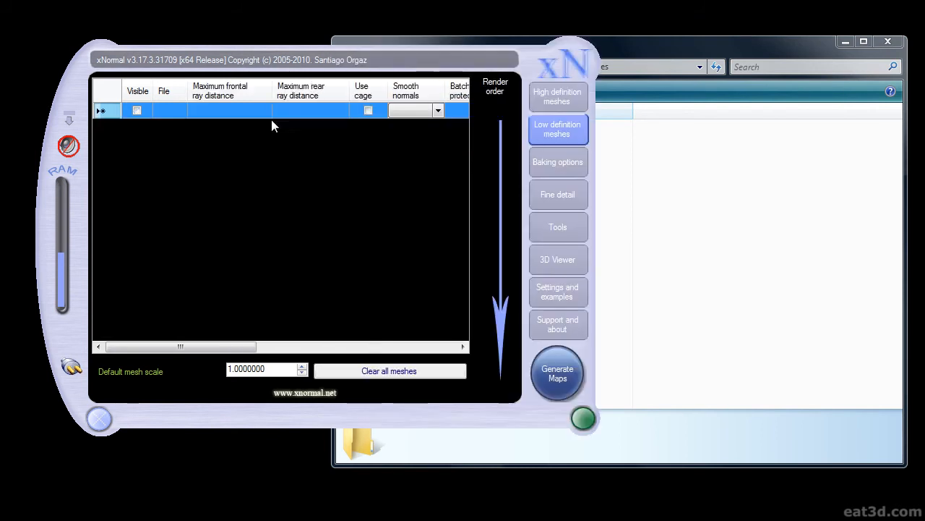
left_click(621, 55)
left_click_drag(539, 196, 296, 147)
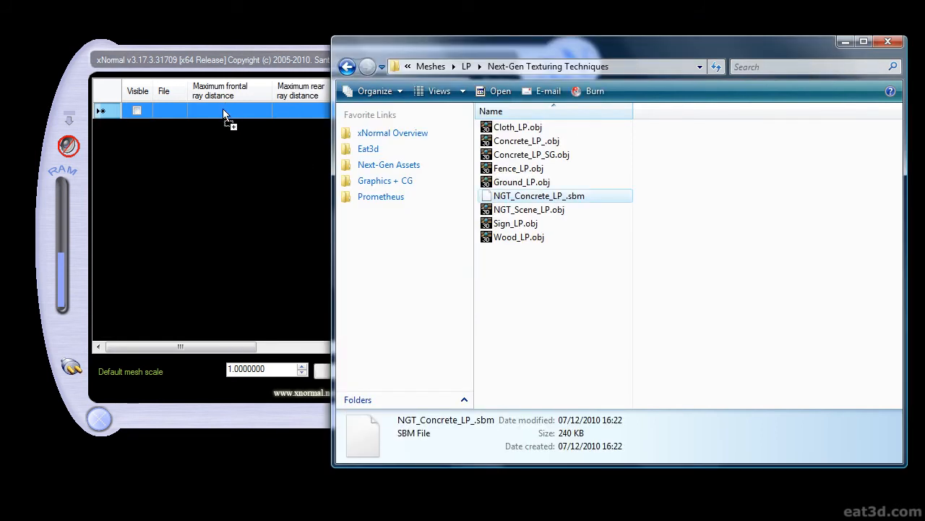
left_click_drag(222, 103, 223, 109)
left_click_drag(203, 346, 410, 346)
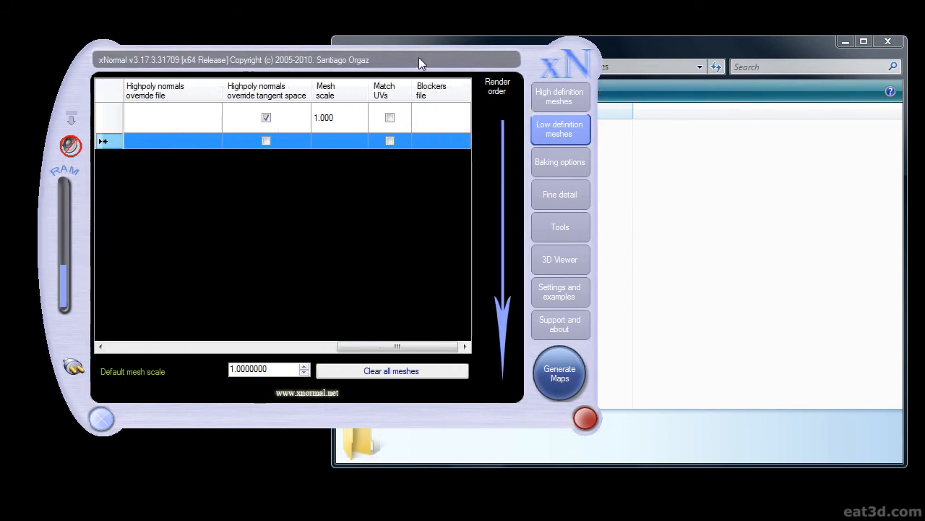
Set the mesh scale of the low definition mesh to 5.
left_click_drag(416, 58, 419, 57)
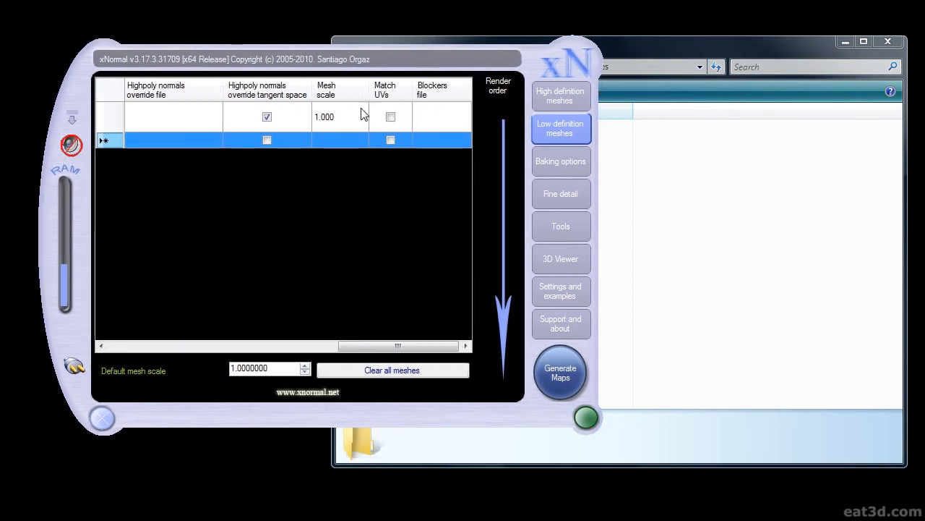
left_click(339, 120)
left_click(339, 119)
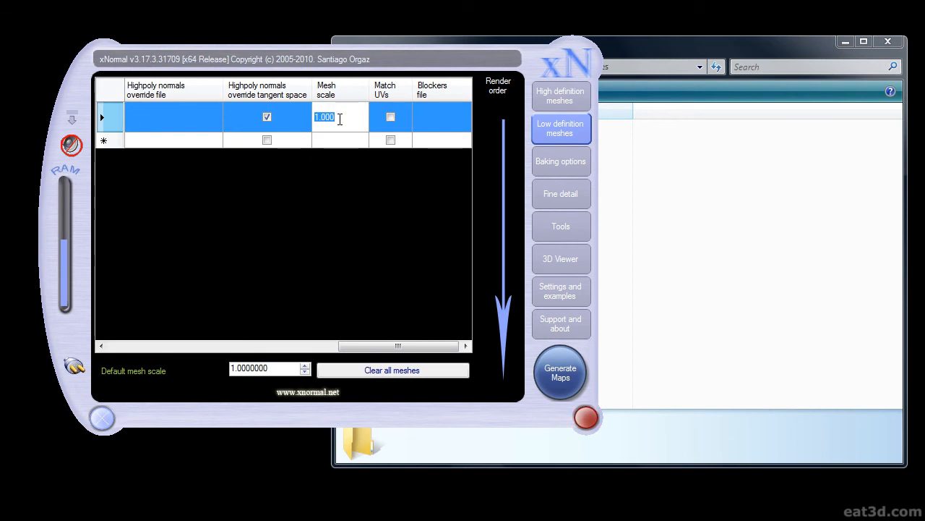
type("5")
key("Return")
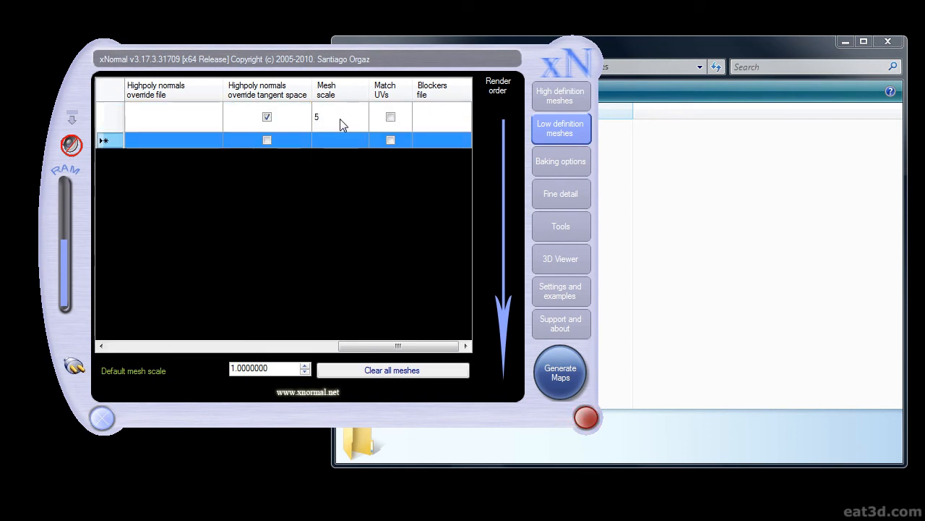
Set the baking renderer to Optix/CUDA renderer (alpha,experimental) and generate the ambient occlusion map with the preview set to Notify tile updates.
left_click(555, 158)
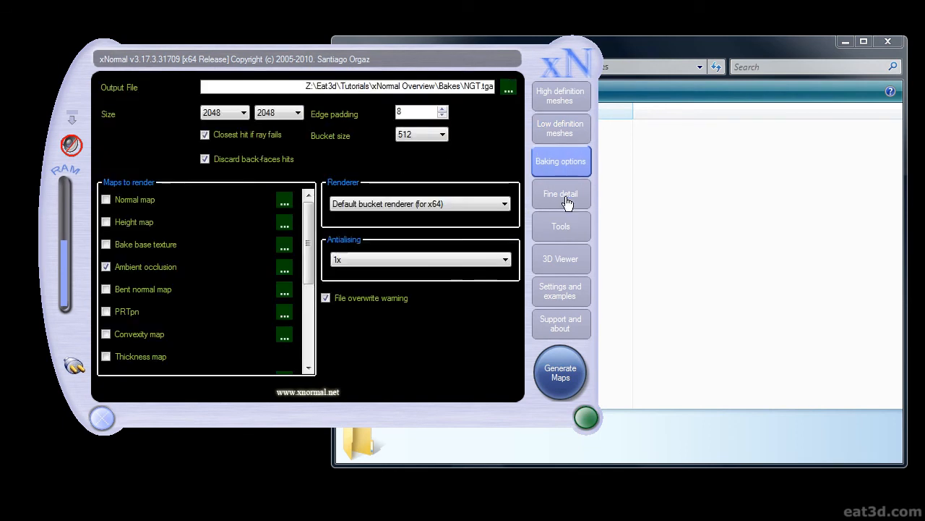
left_click(404, 210)
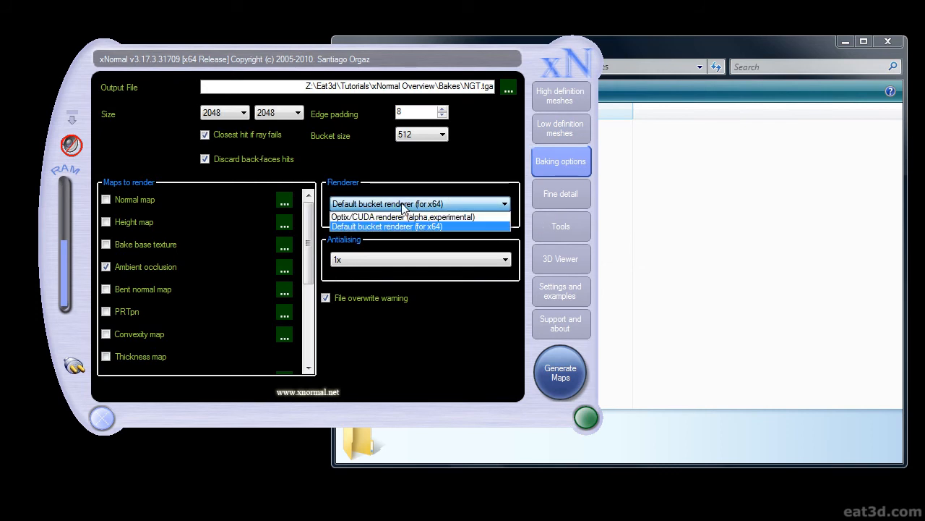
left_click(365, 217)
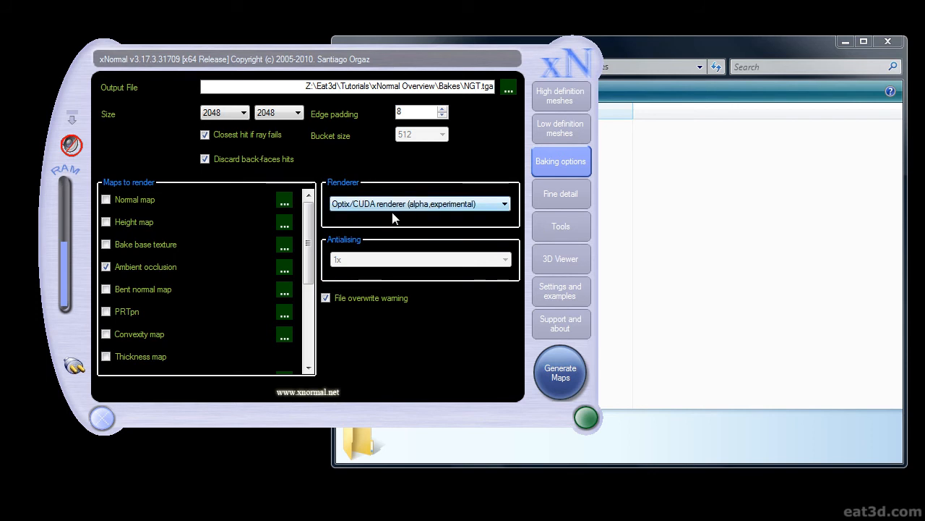
left_click(572, 376)
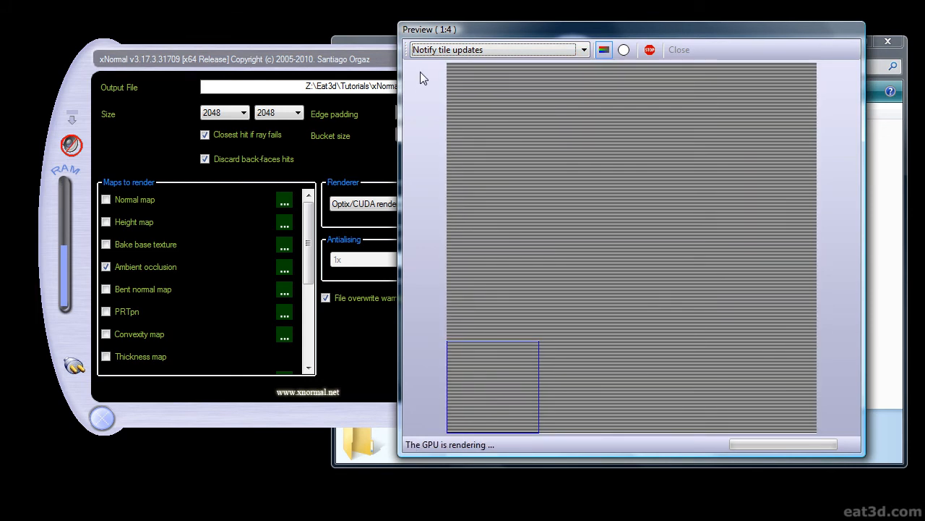
left_click(420, 51)
left_click(420, 86)
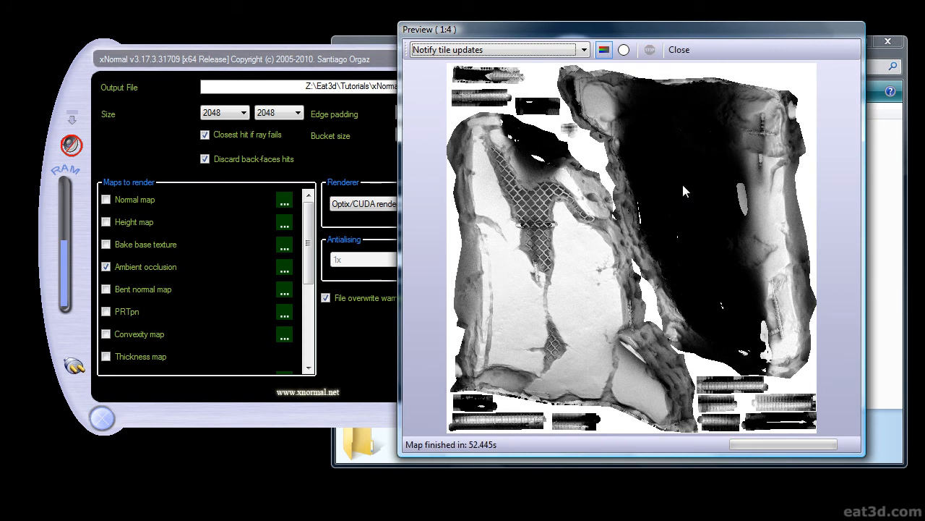
Switch to Windows Explorer and open NGT_occlusion.TGA from the xNormal Overview Bakes folder in Photoshop.
left_click(889, 280)
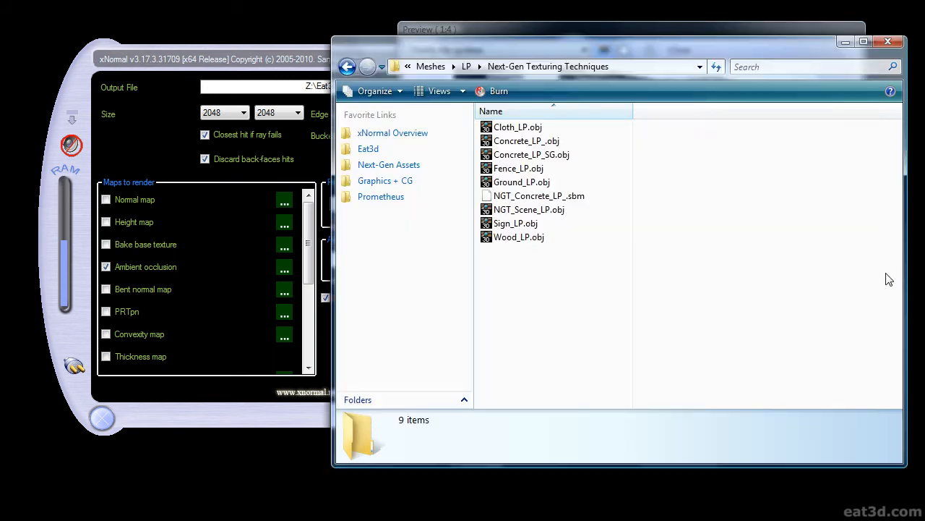
left_click(466, 67)
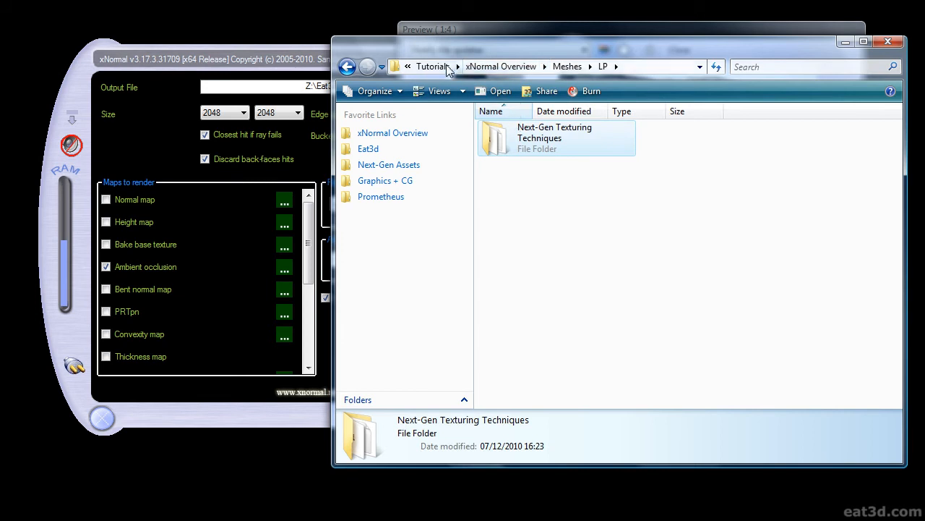
left_click(521, 67)
double_click(514, 163)
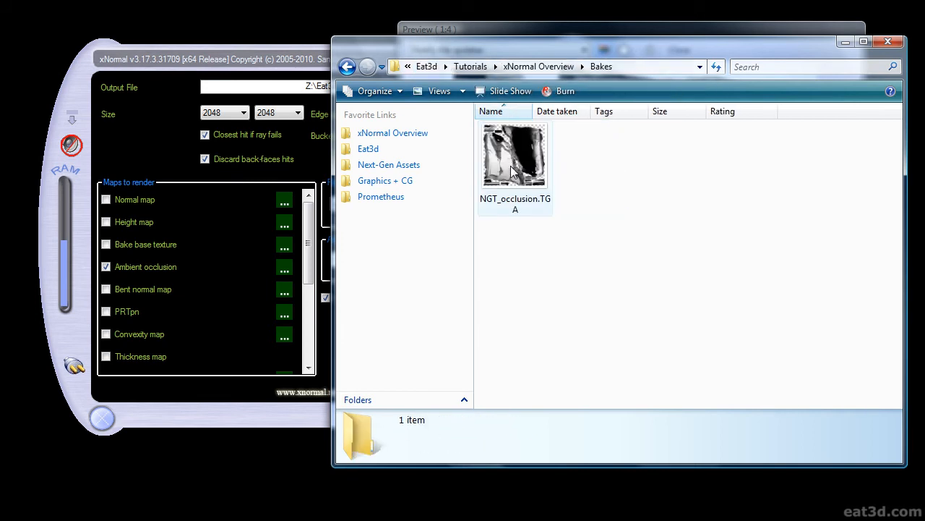
double_click(511, 176)
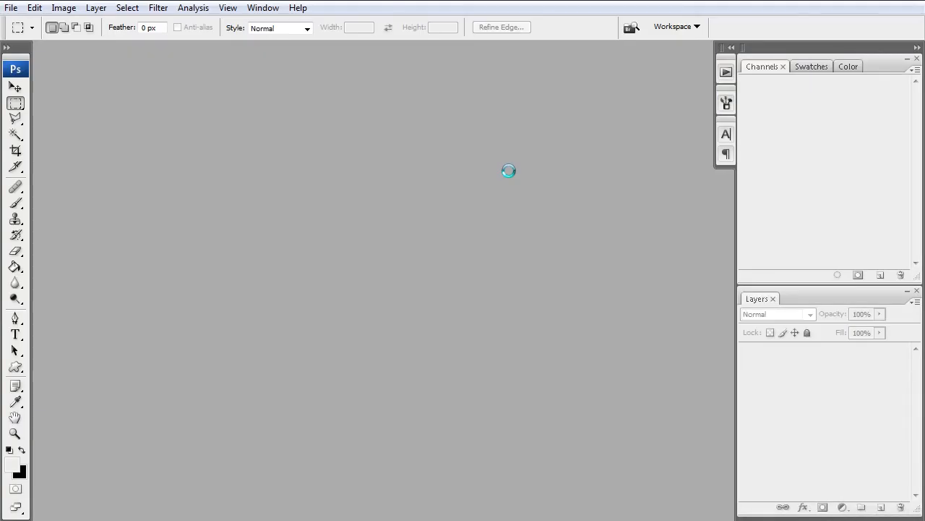
Examine the baked occlusion map up close, checking the wire mesh, cracks and concrete edges across the whole image.
scroll(269, 311, "up", 16, "alt")
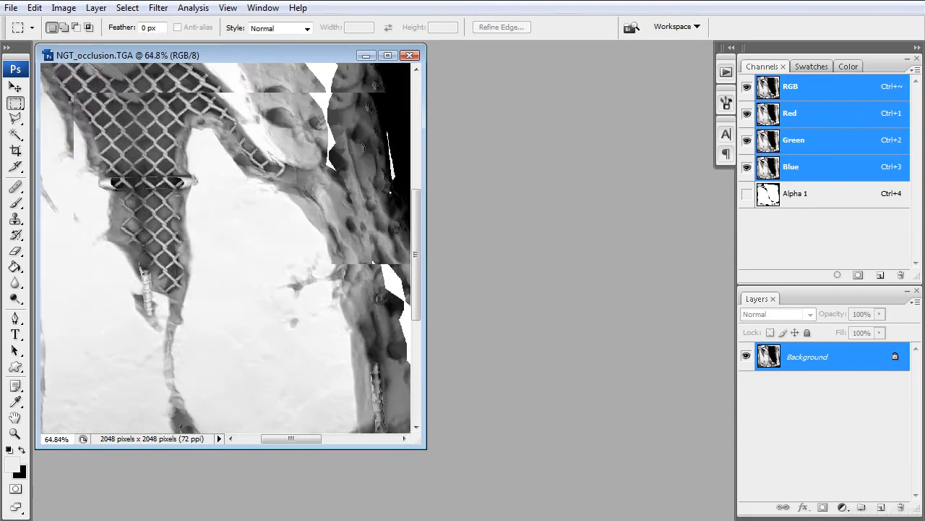
scroll(269, 311, "down", 1, "alt")
scroll(213, 291, "down", 4, "alt")
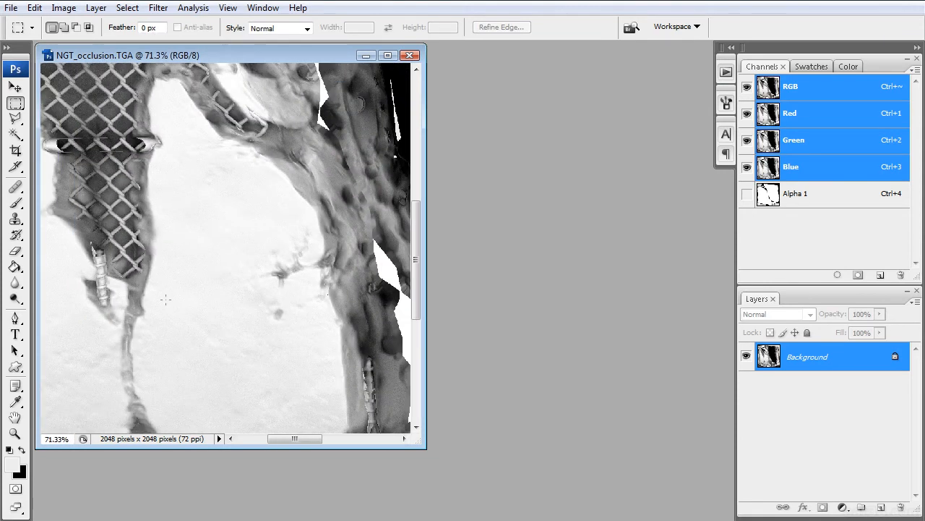
scroll(166, 298, "down", 2, "alt")
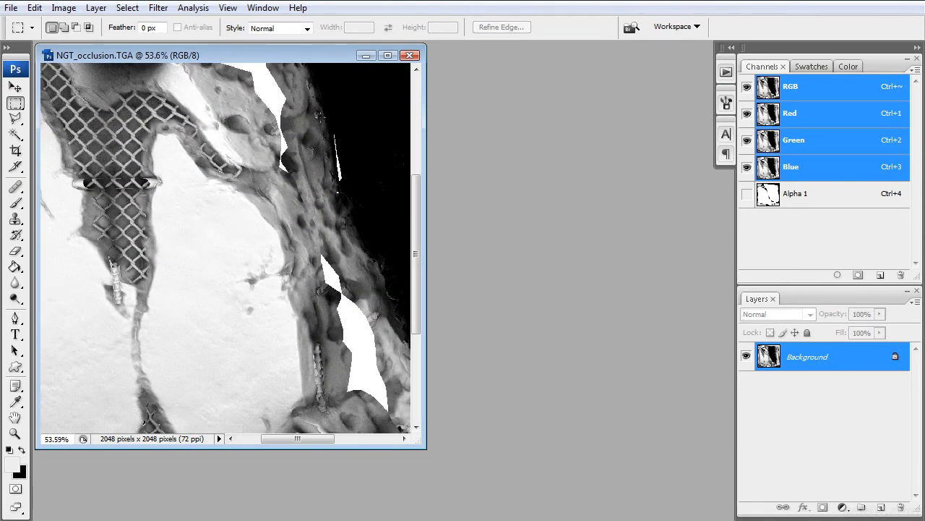
left_click(388, 55)
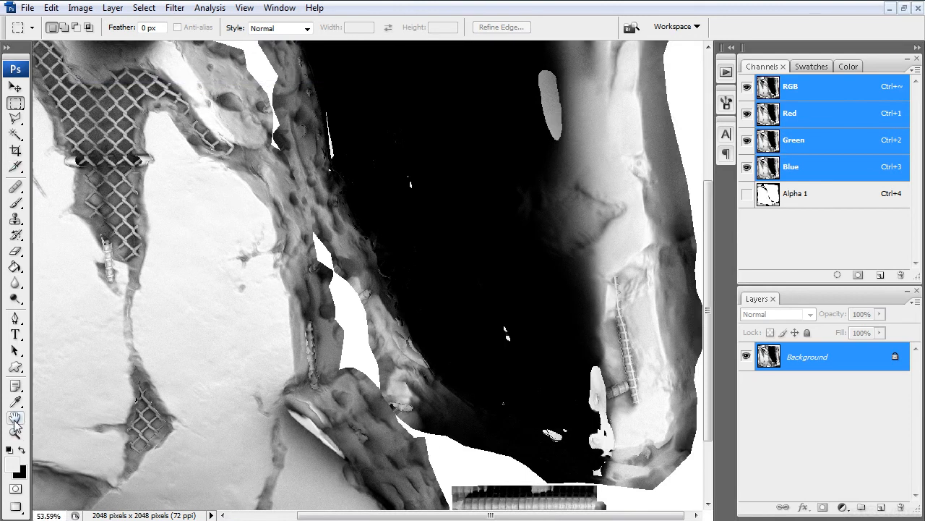
left_click(16, 418)
left_click_drag(190, 422, 371, 268)
scroll(372, 289, "up", 5, "alt")
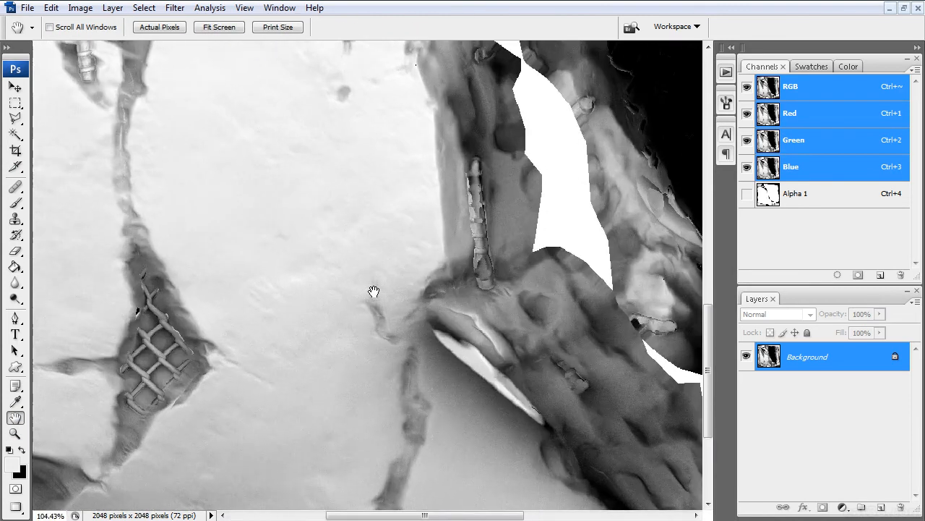
scroll(371, 289, "down", 2, "alt")
left_click_drag(390, 357, 413, 362)
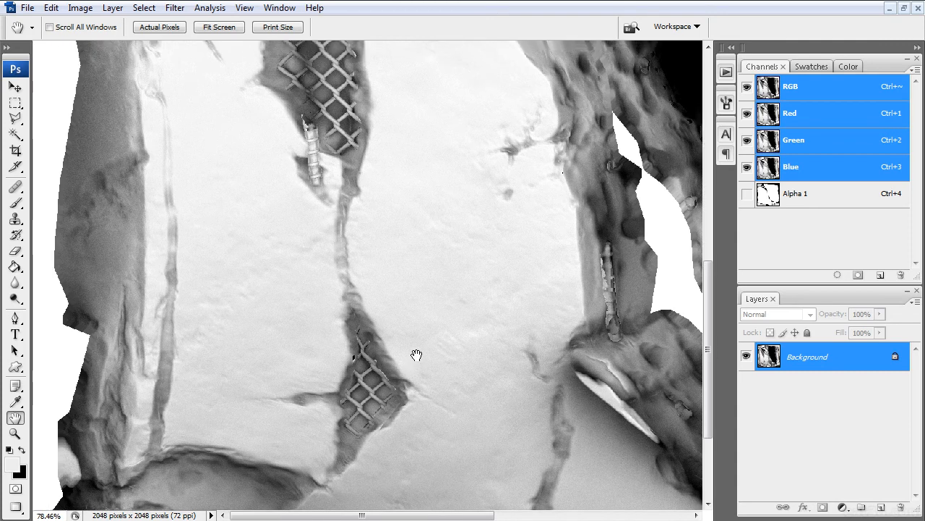
left_click_drag(403, 252, 391, 401)
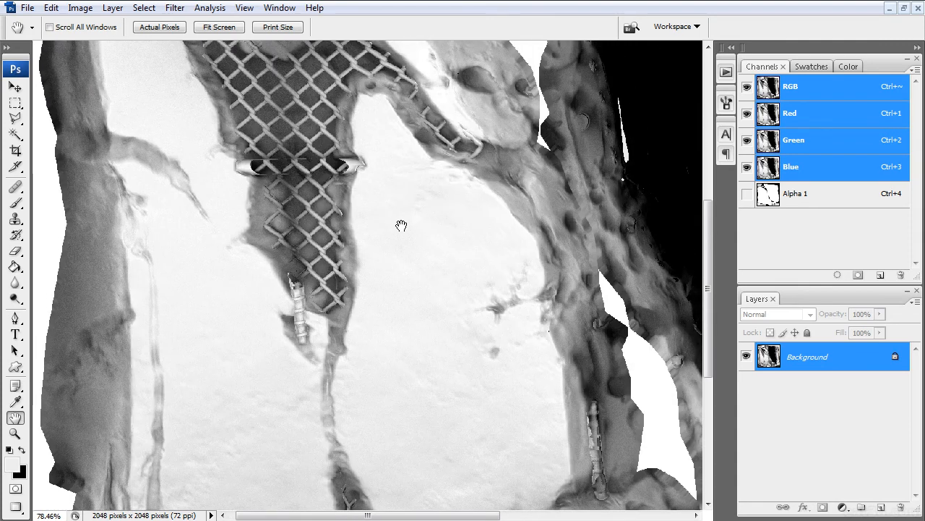
left_click_drag(398, 223, 400, 437)
left_click_drag(416, 230, 399, 302)
scroll(399, 302, "up", 2, "alt")
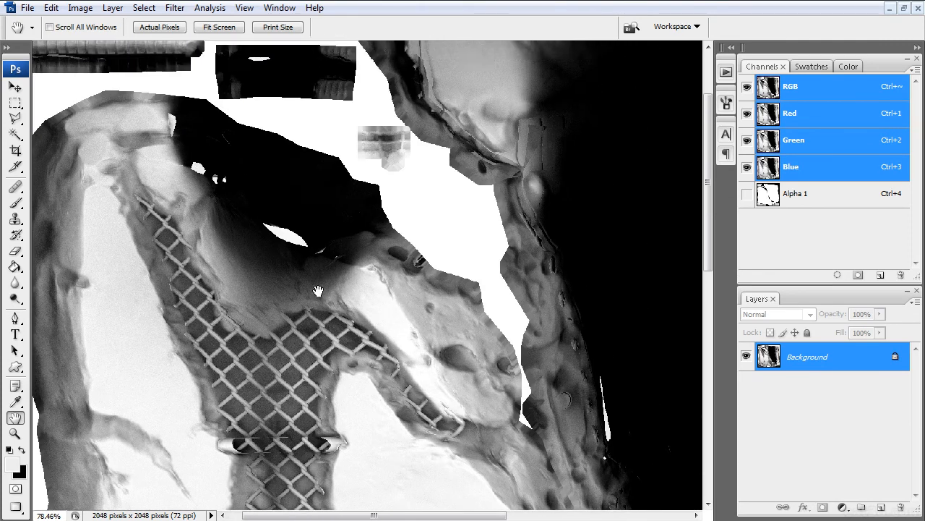
scroll(318, 292, "up", 3, "alt")
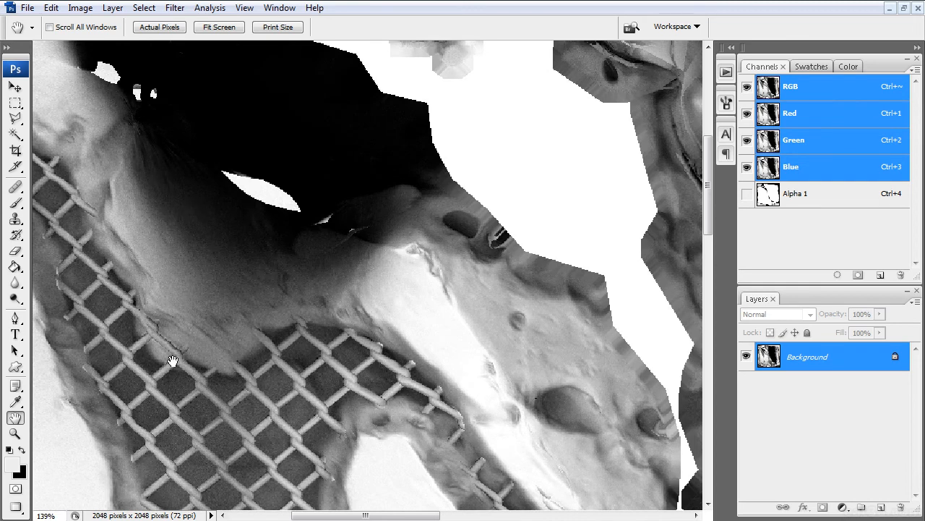
scroll(320, 221, "down", 3, "alt")
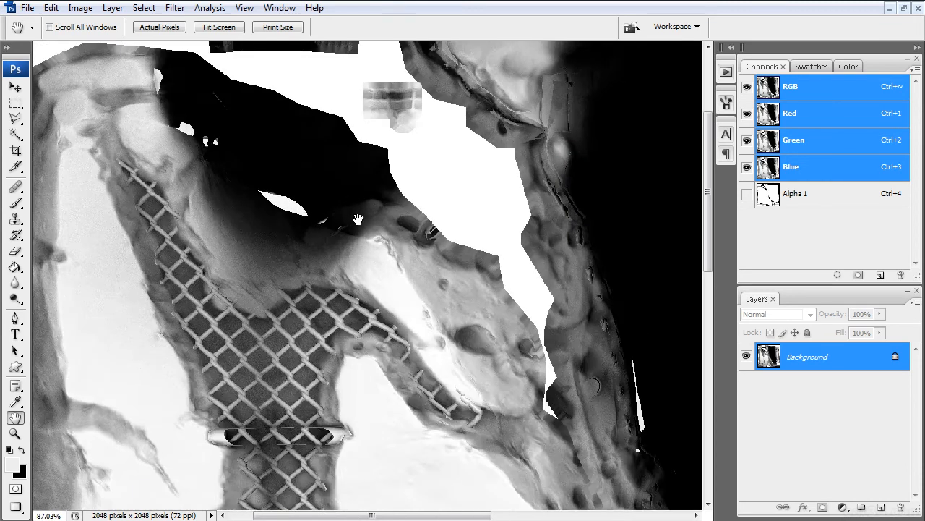
scroll(432, 210, "down", 2, "alt")
scroll(618, 150, "down", 4, "alt")
scroll(313, 169, "up", 2, "alt")
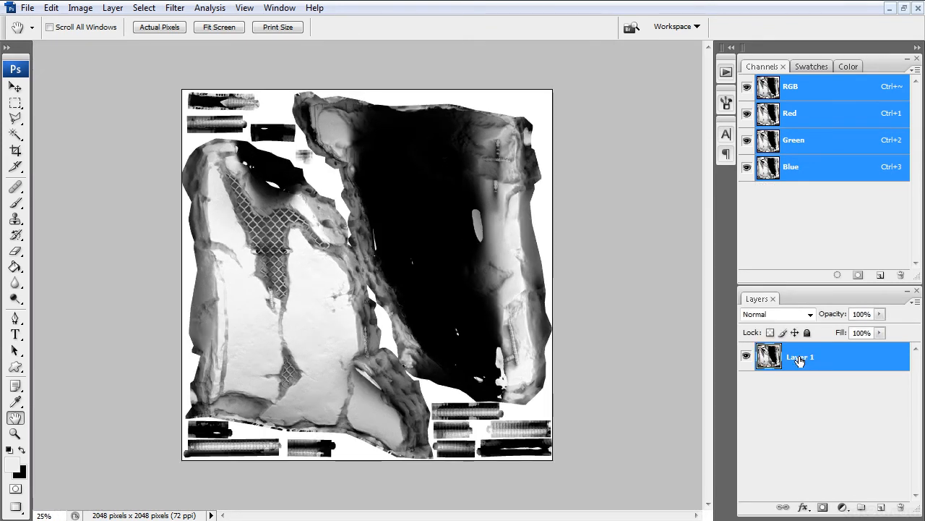
Rename the layer holding the occlusion bake in the new document to 128 rays.
double_click(801, 356)
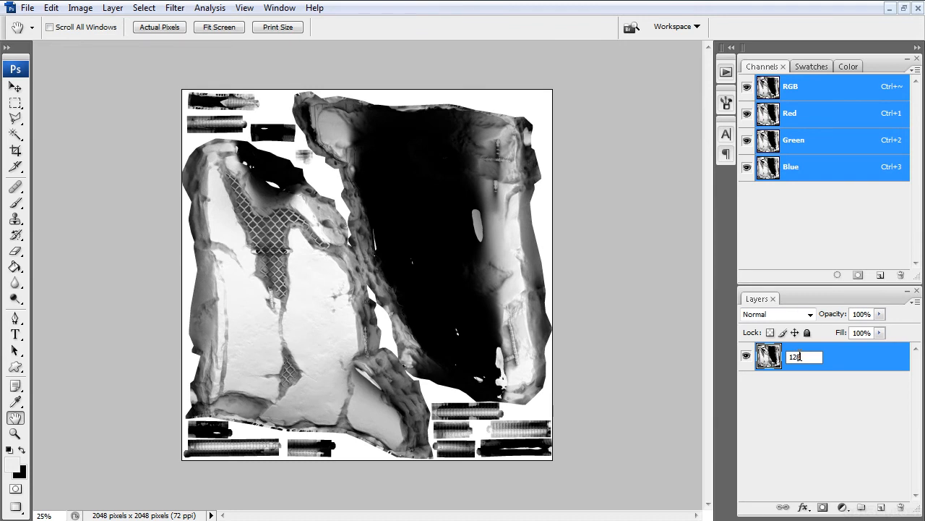
type("s")
key("Return")
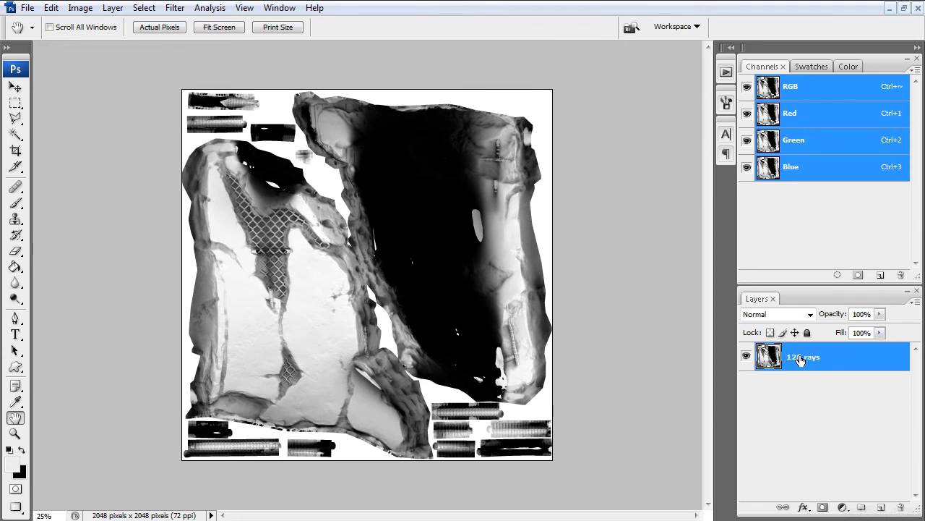
Restore the document windows to floating size and close the NGT_occlusion.TGA document.
left_click(904, 9)
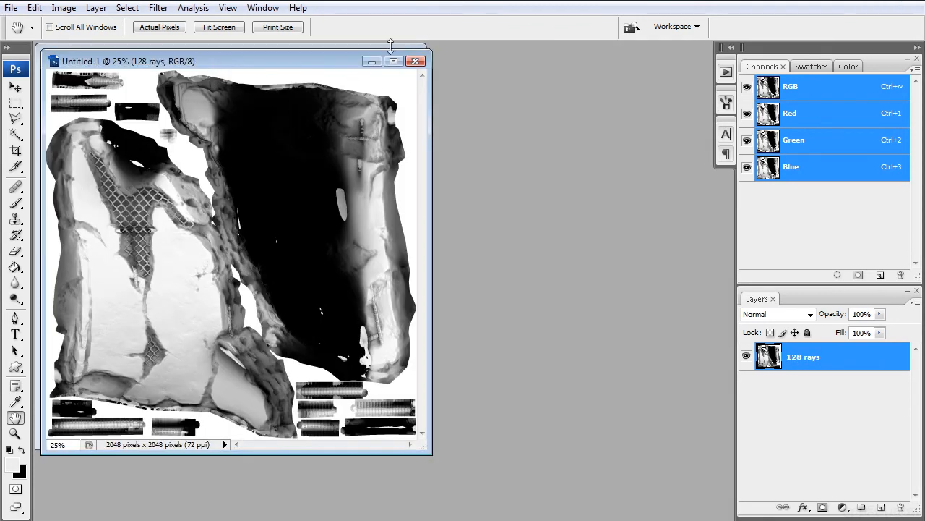
left_click(343, 59)
left_click(409, 55)
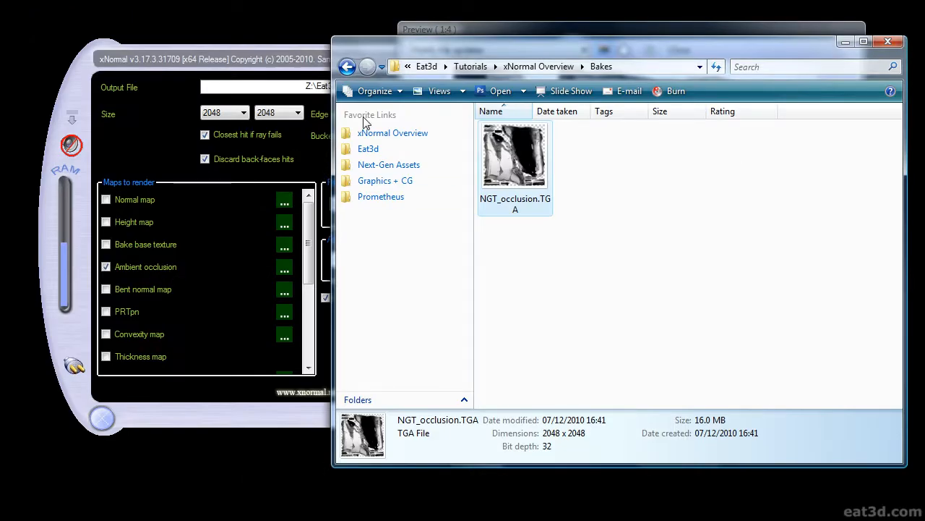
Switch to xNormal, set the ambient occlusion rays to 600 and rebake the map, overwriting NGT_occlusion.TGA.
left_click(307, 58)
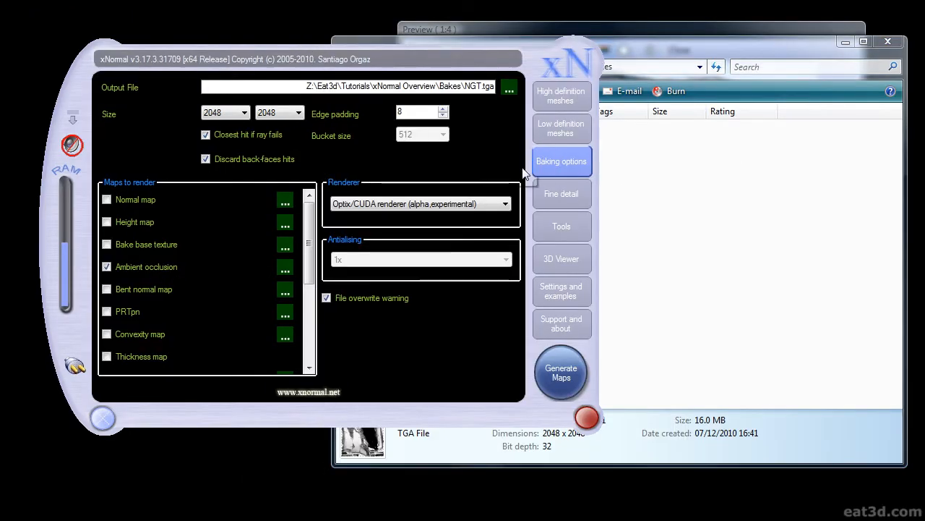
left_click(284, 269)
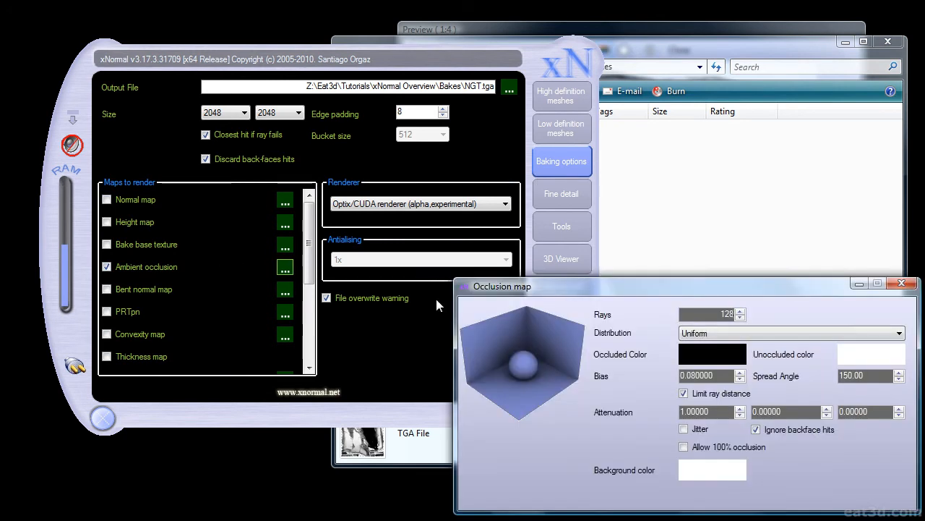
left_click_drag(709, 291, 606, 210)
type("600")
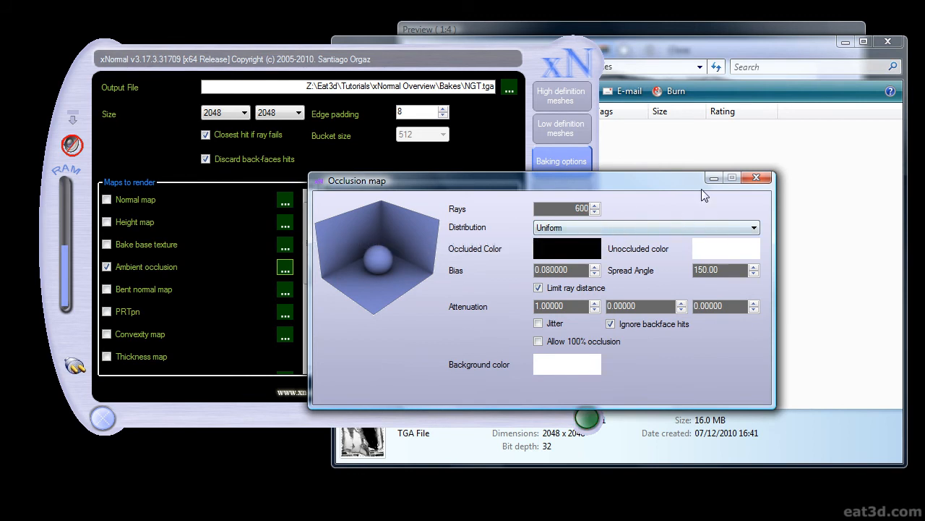
left_click(757, 177)
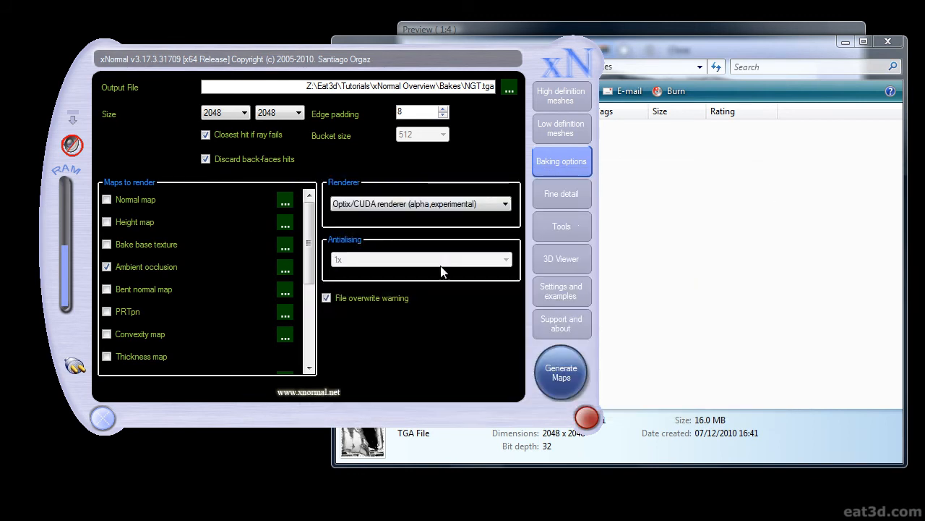
left_click(562, 375)
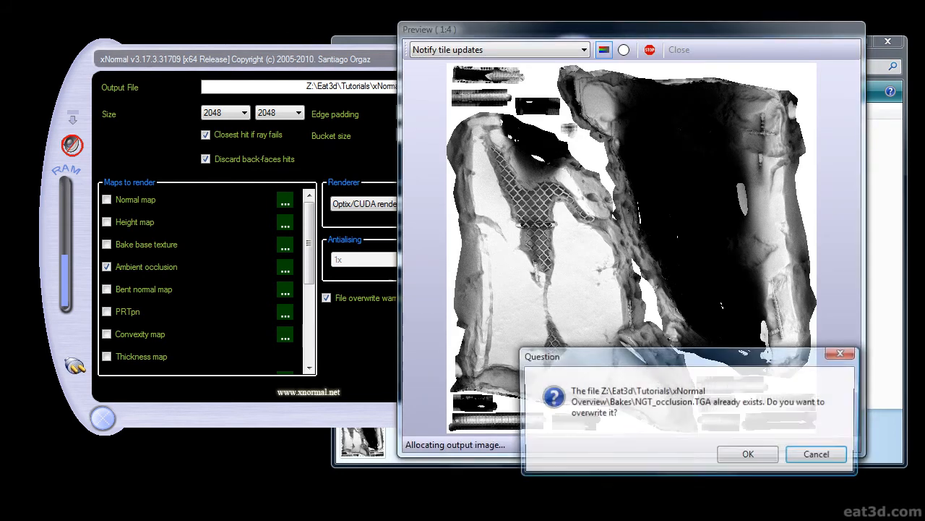
left_click(745, 455)
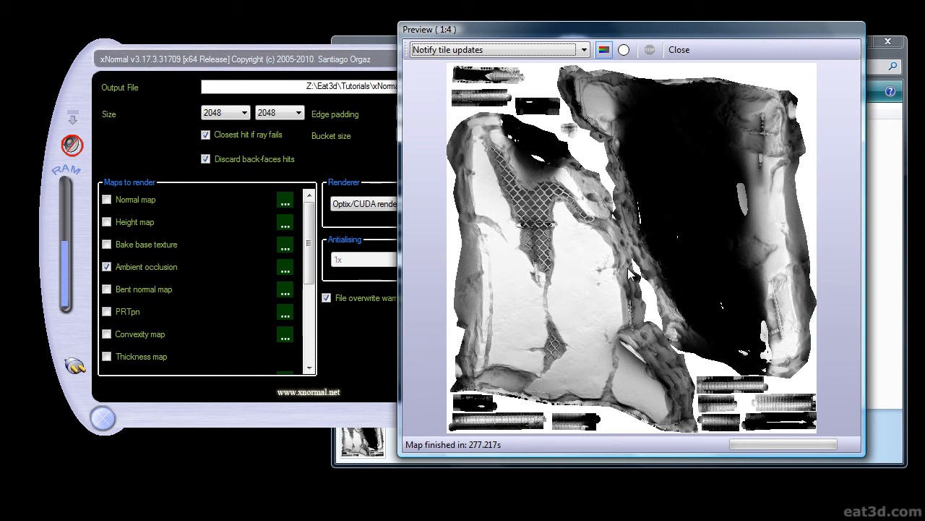
Switch to Windows Explorer, open the rebaked NGT_occlusion.TGA in Photoshop and move its window beside the 128 rays document.
left_click(867, 314)
double_click(526, 177)
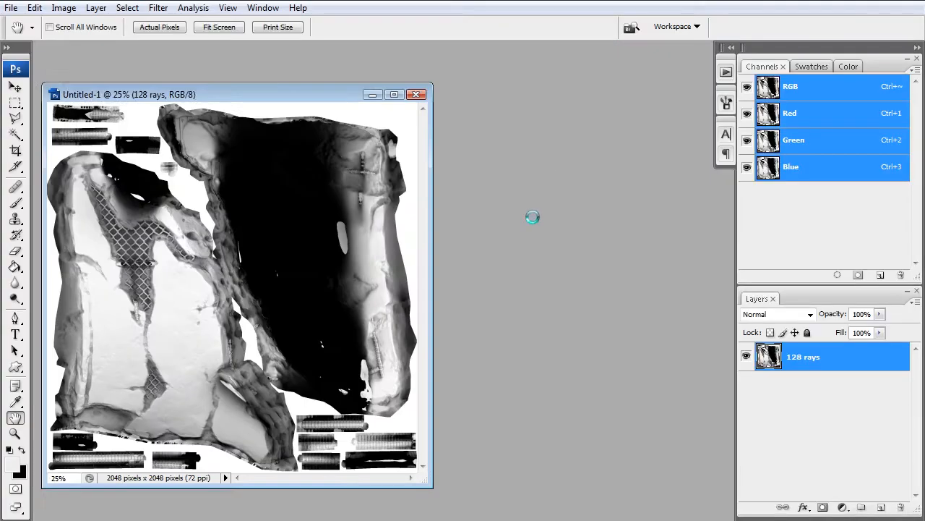
left_click_drag(273, 78, 502, 91)
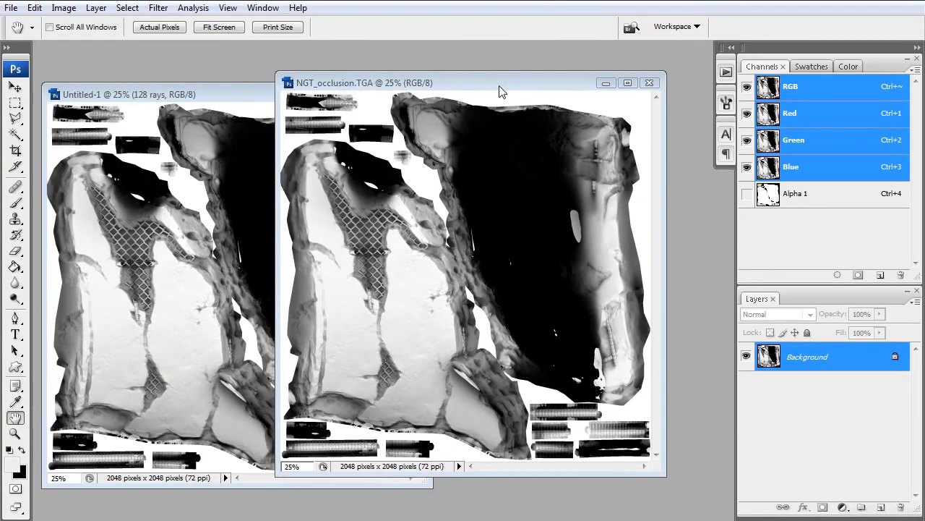
Copy the rebaked occlusion layer into the 128 rays document, name it 600 rays, and close NGT_occlusion.TGA.
left_click_drag(809, 358, 207, 333)
double_click(799, 357)
type("600 r")
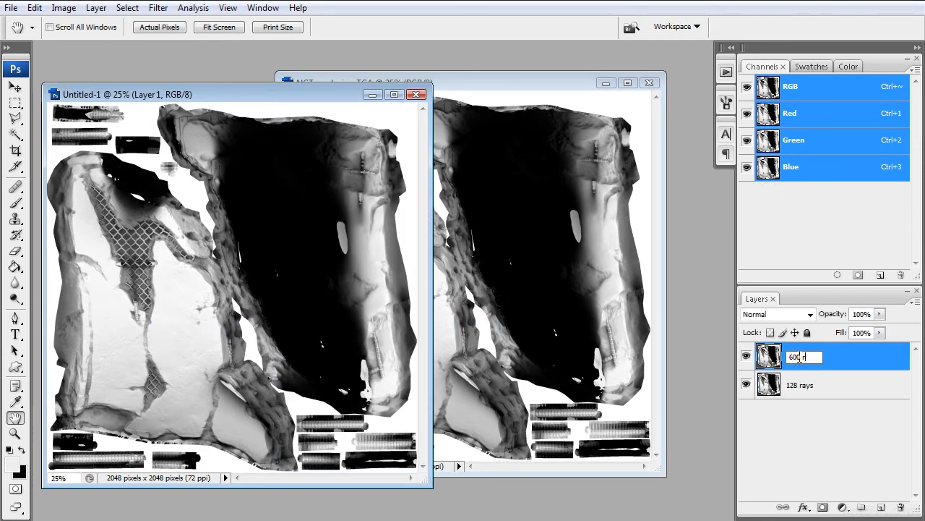
type("ays")
key("Return")
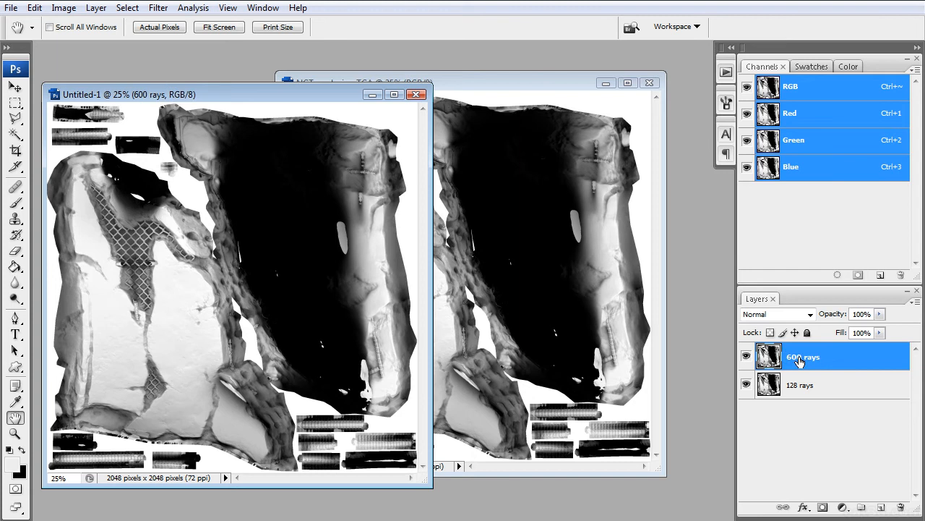
left_click(652, 84)
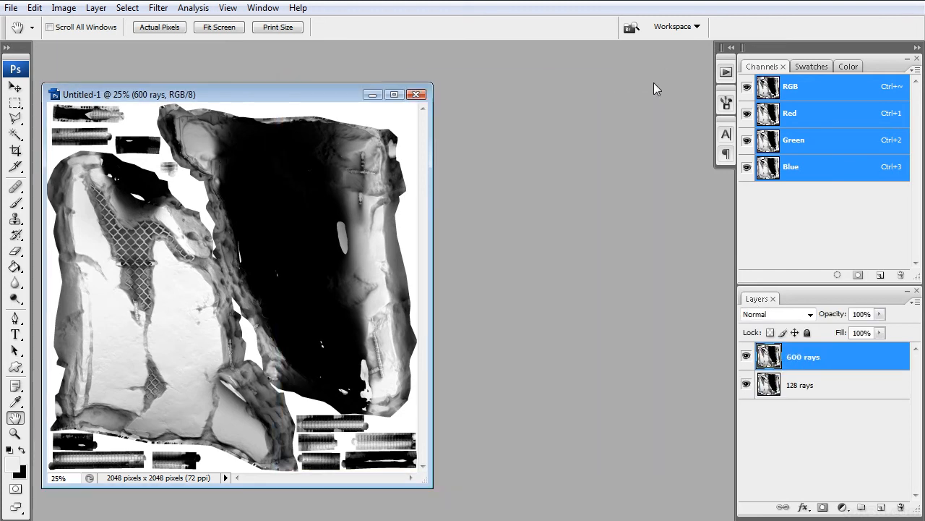
Maximize the document and toggle the 600 rays layer's visibility to compare both bakes around the upper wire mesh.
left_click(394, 94)
scroll(131, 144, "up", 5, "alt")
scroll(131, 144, "up", 2, "alt")
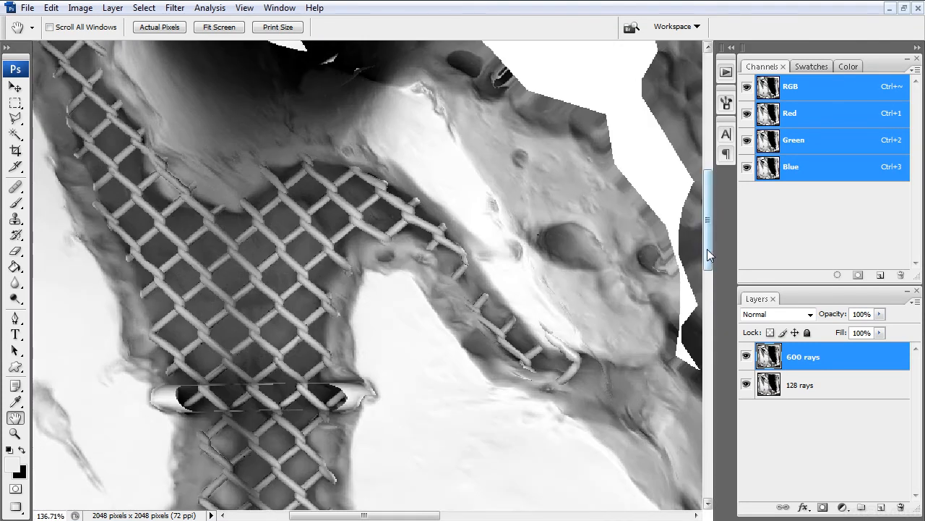
scroll(691, 251, "up", 5)
left_click(746, 358)
left_click(745, 358)
left_click(745, 358)
left_click(745, 358)
Compare the 600 rays and 128 rays layers around the lower end of the large wire mesh by toggling the upper layer.
left_click_drag(707, 182, 717, 283)
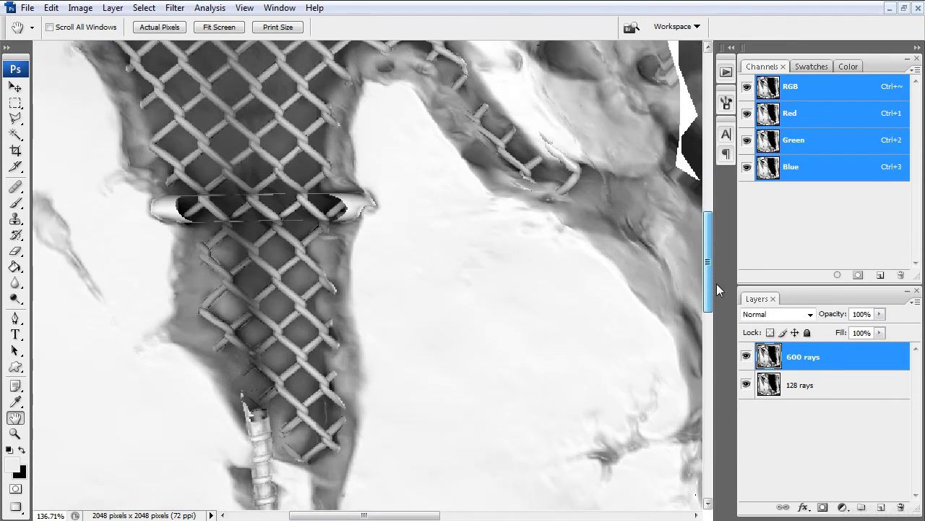
left_click(746, 356)
left_click(746, 356)
left_click(746, 357)
left_click(746, 356)
left_click(746, 357)
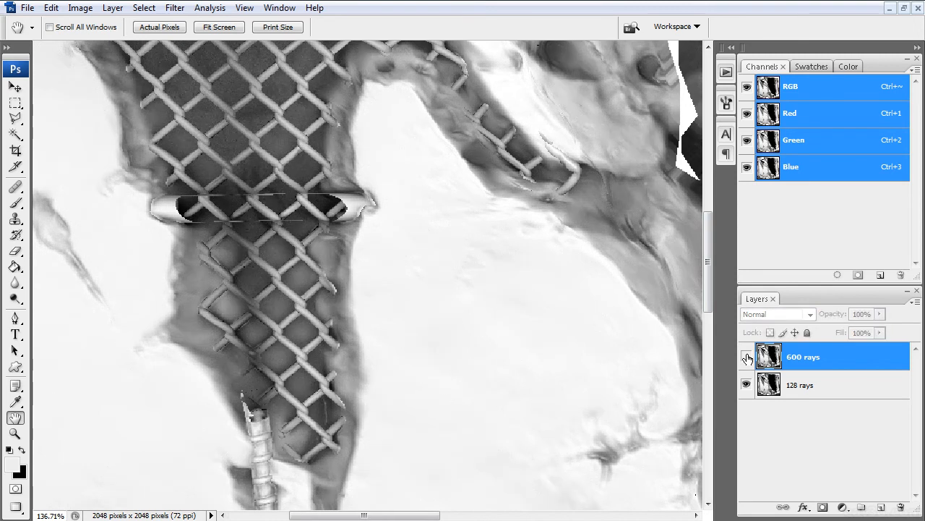
left_click(747, 357)
left_click(747, 356)
left_click(747, 357)
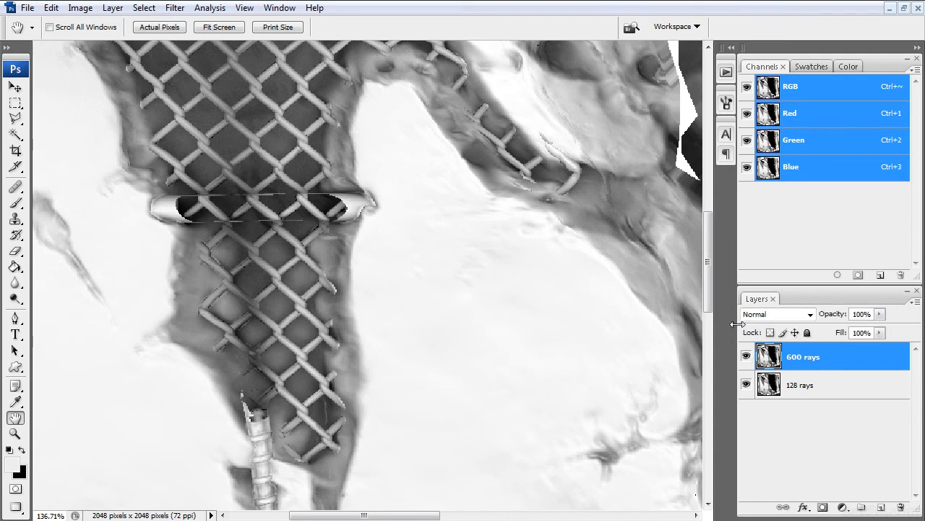
Toggle the 600 rays layer to compare both bakes around the small, separate patch of wire mesh further down.
left_click_drag(711, 290, 705, 408)
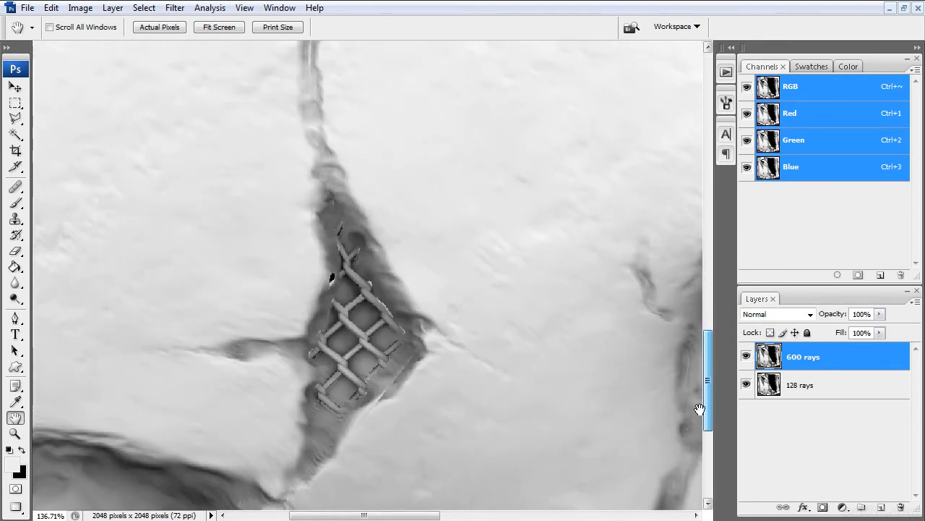
left_click(747, 356)
left_click(747, 356)
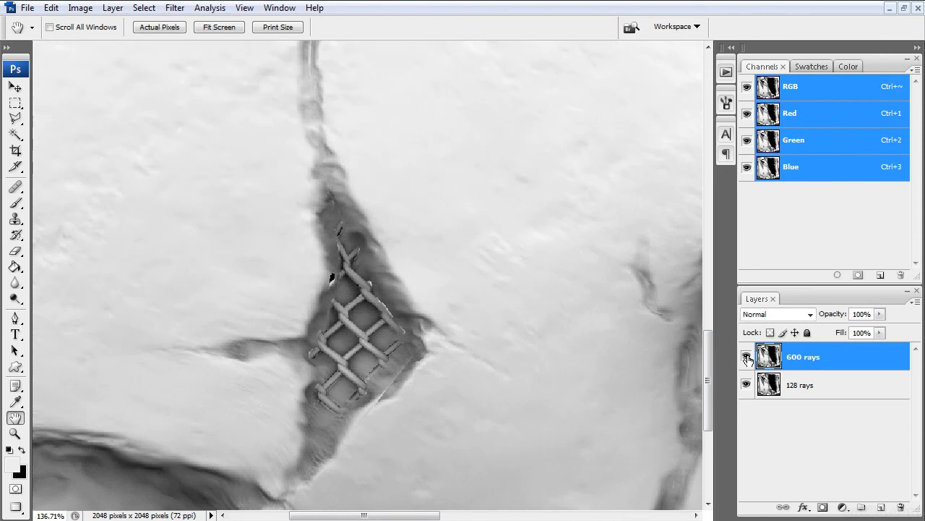
left_click(747, 357)
left_click(747, 356)
left_click(746, 357)
left_click(747, 356)
Save the layered comparison document as Settings.psd in the Bakes folder.
left_click_drag(706, 358, 704, 271)
scroll(527, 306, "down", 12)
scroll(385, 291, "down", 3)
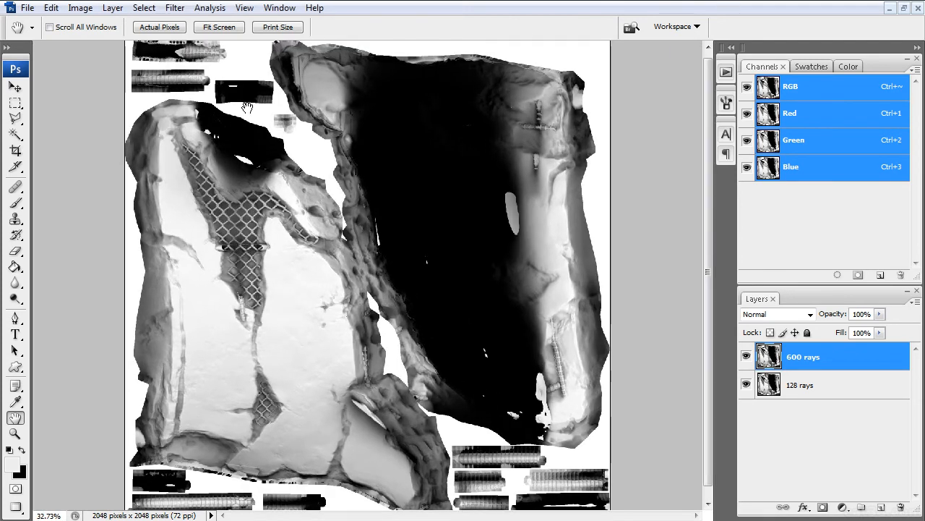
left_click(28, 7)
left_click(78, 188)
left_click_drag(444, 295, 402, 297)
type("Set")
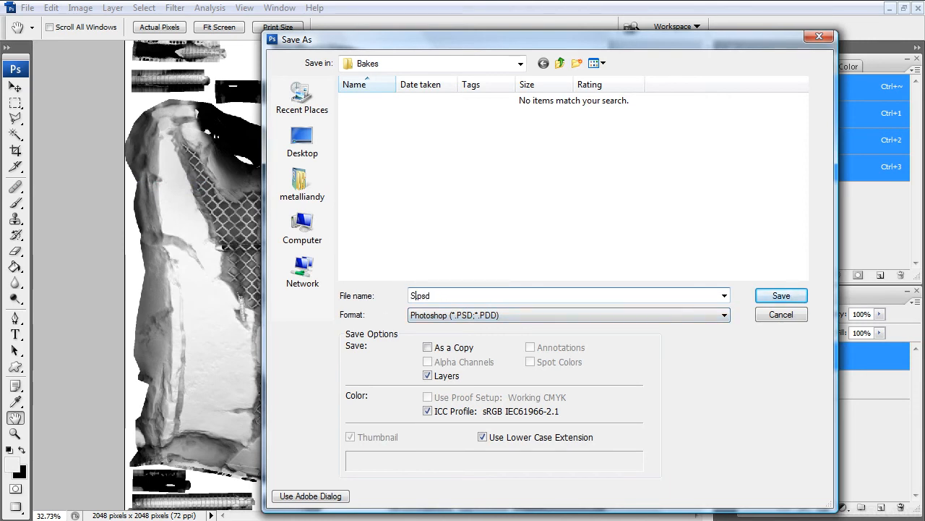
type("tings")
key("Return")
key("Return")
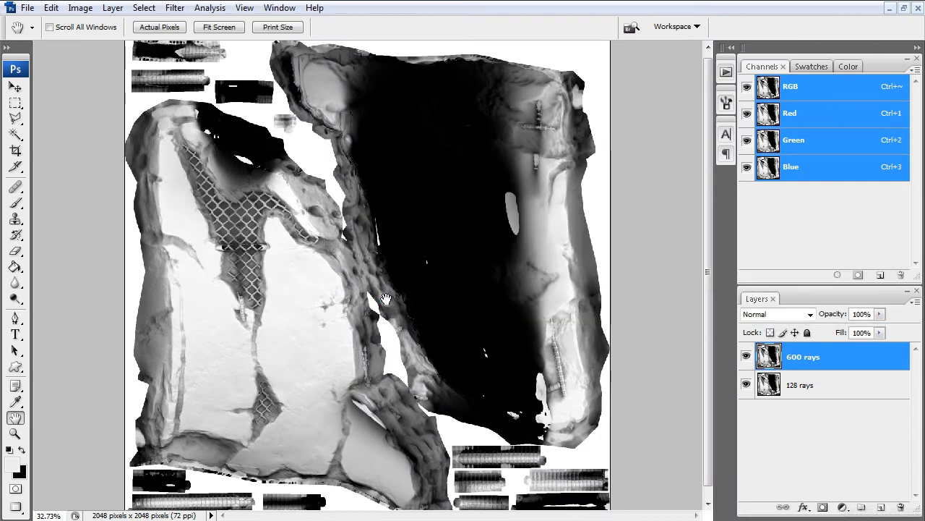
scroll(386, 299, "up", 2, "alt")
scroll(310, 289, "down", 2, "alt")
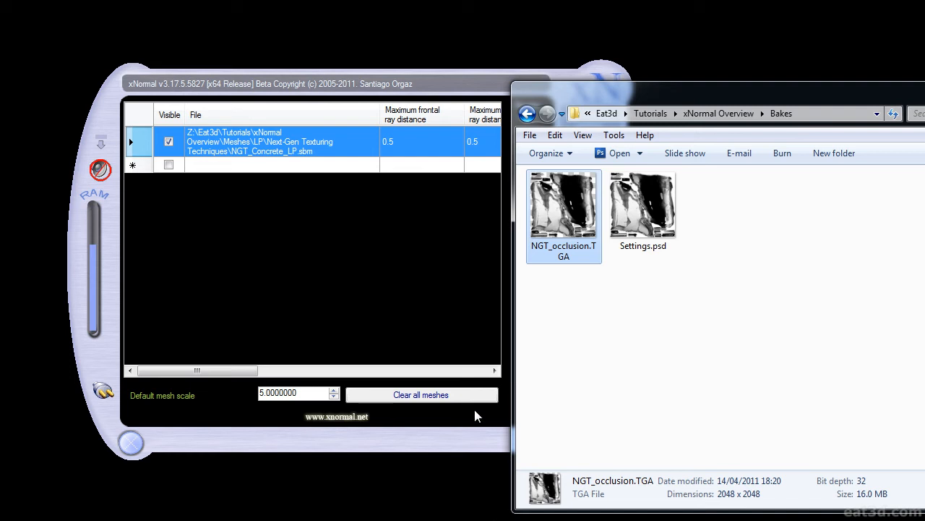
Switch to xNormal and add Concrete_LP.obj from the Meshes\LP folder in Windows Explorer to the low definition meshes.
left_click(435, 84)
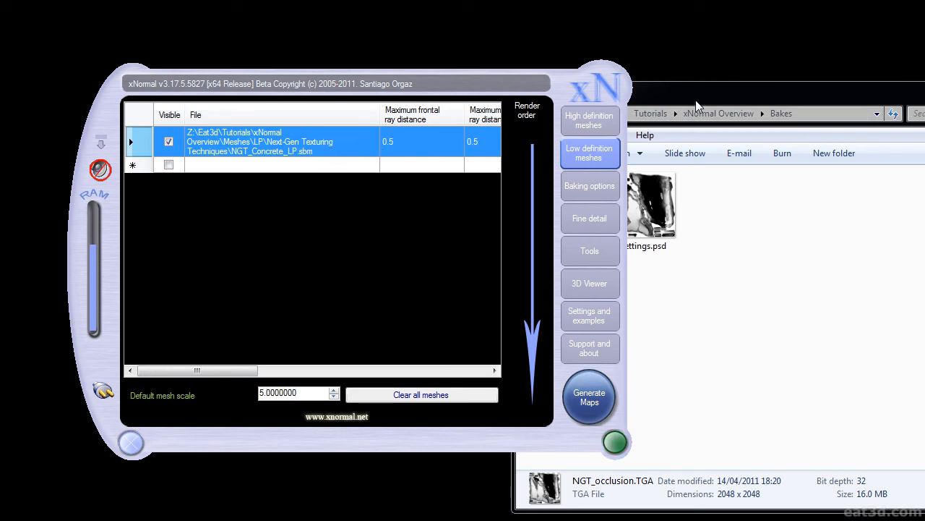
left_click(636, 113)
left_click(752, 114)
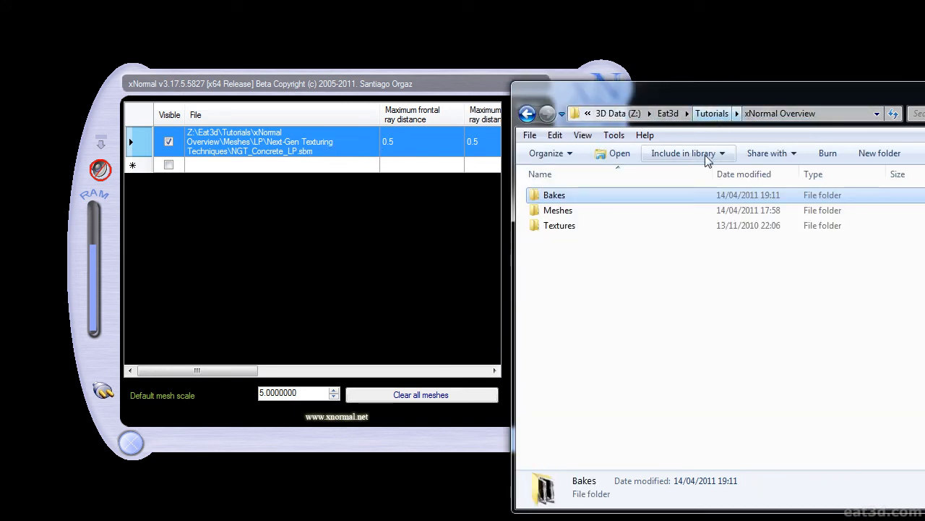
double_click(564, 212)
left_click(562, 212)
double_click(562, 211)
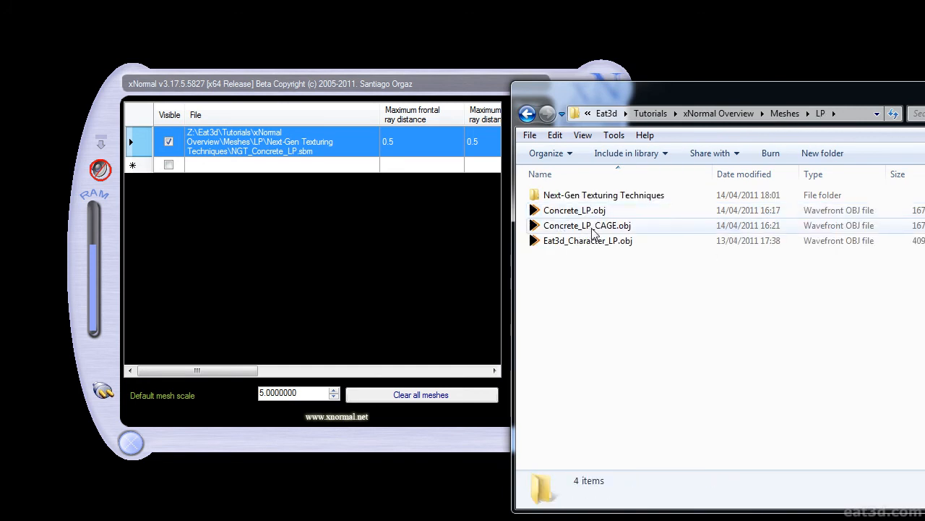
left_click(586, 212)
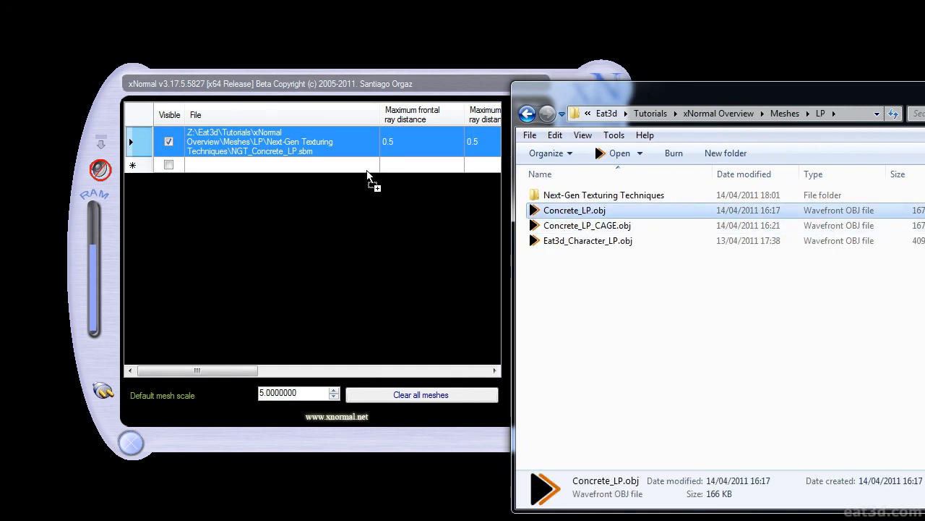
left_click_drag(363, 172, 362, 170)
Turn off visibility for NGT_Concrete_LP.sbm in the low definition meshes and NGT_NGT_Scene_HP.sbm in the high definition meshes.
left_click(169, 142)
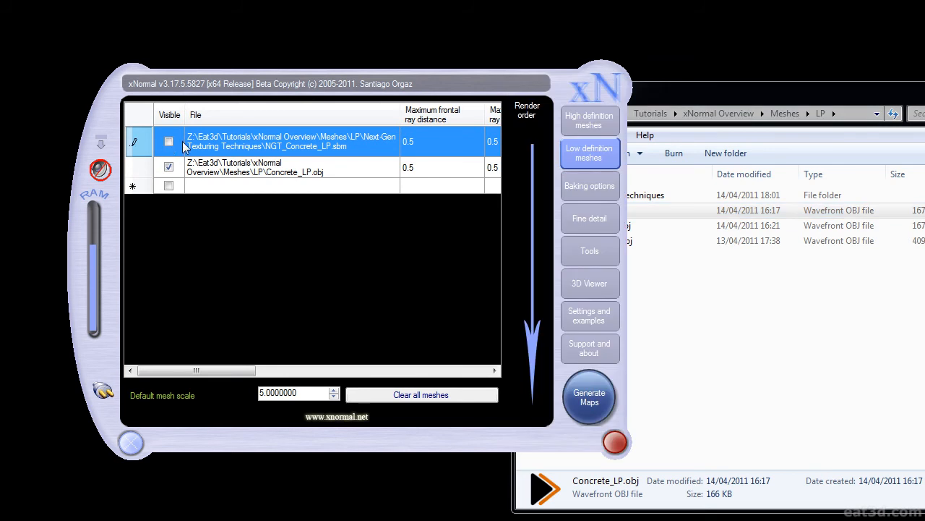
left_click(592, 122)
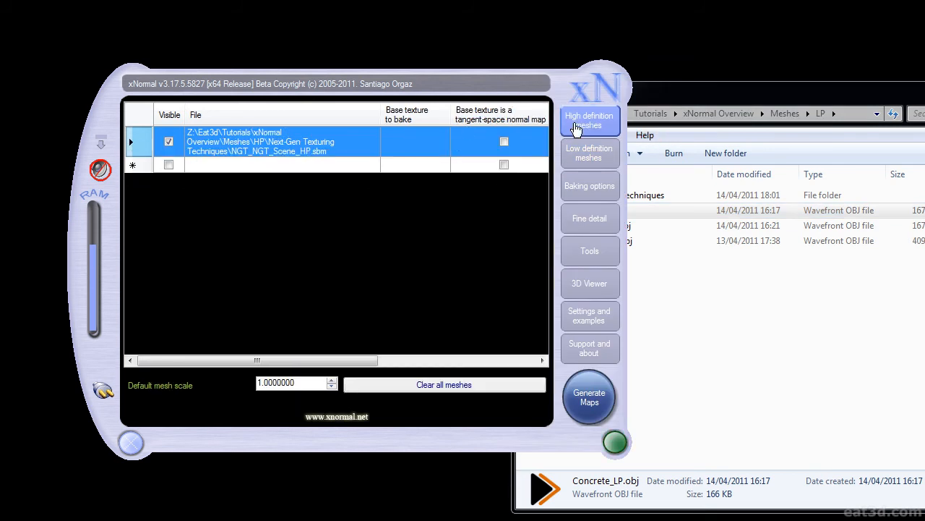
left_click(170, 142)
Add NGT_Scene_HP.obj from the Meshes\HP folder to the high definition meshes.
left_click(735, 133)
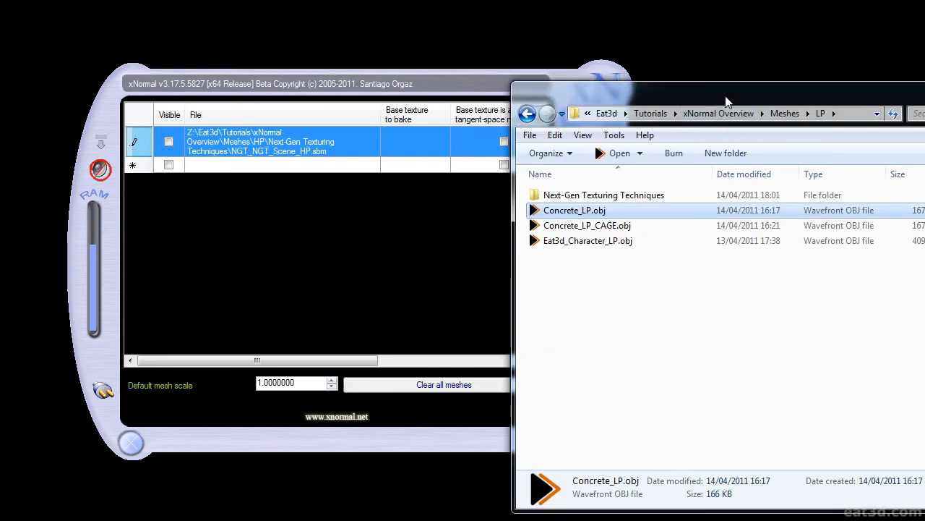
left_click(785, 113)
double_click(585, 196)
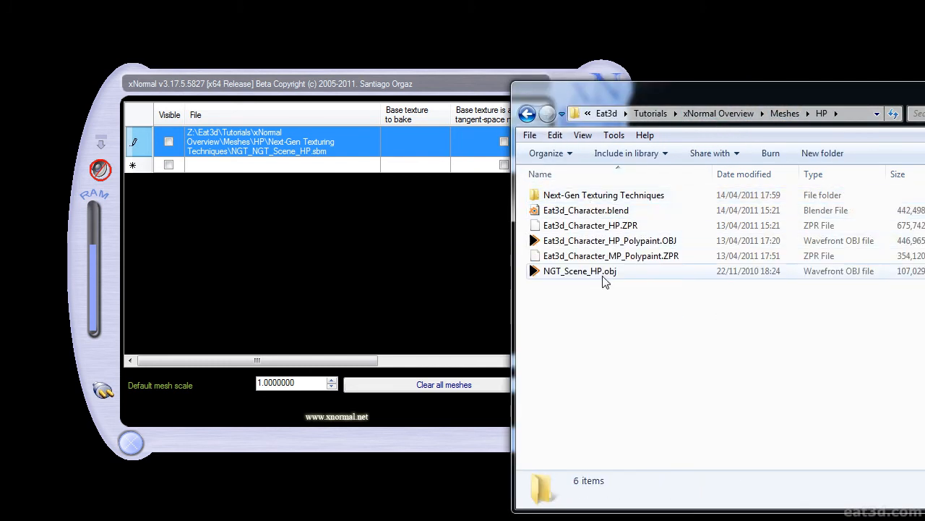
left_click_drag(610, 280, 348, 173)
left_click(367, 78)
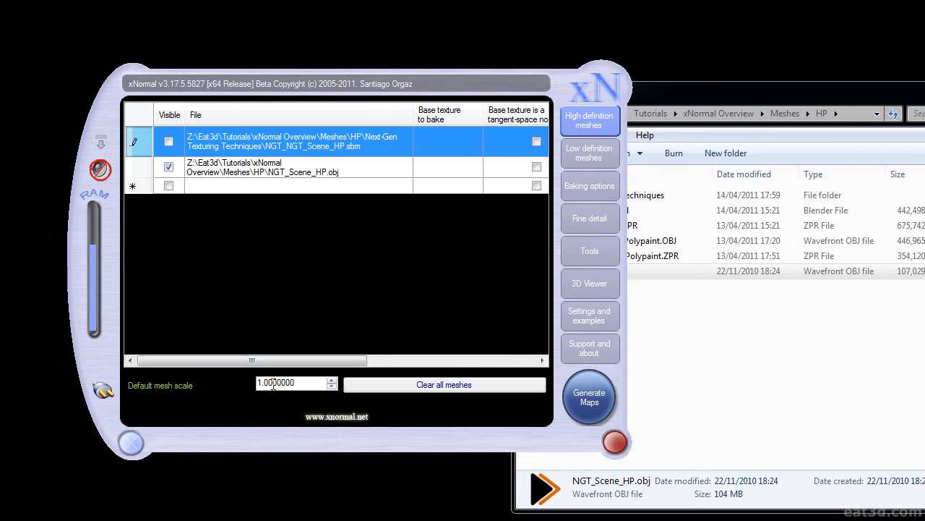
Set the default mesh scale of the high definition meshes to 5.
left_click_drag(307, 362, 438, 361)
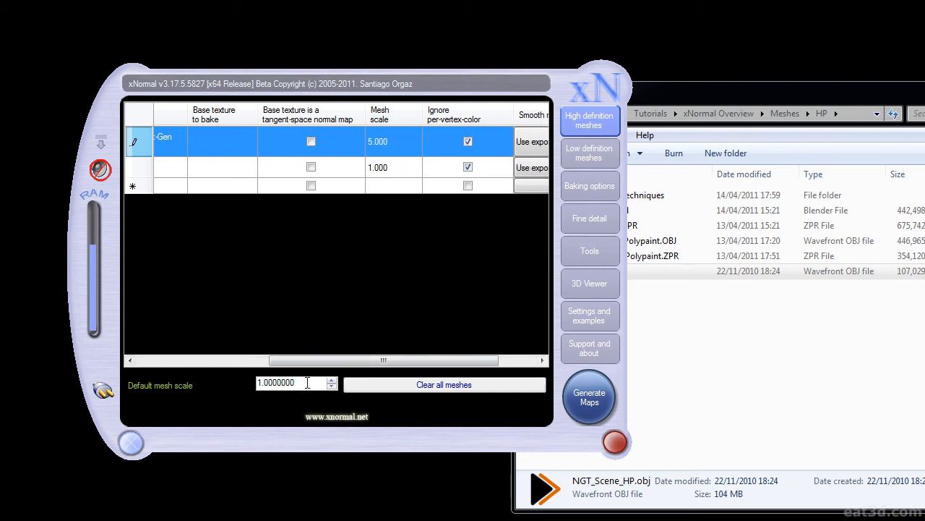
left_click_drag(316, 385, 238, 386)
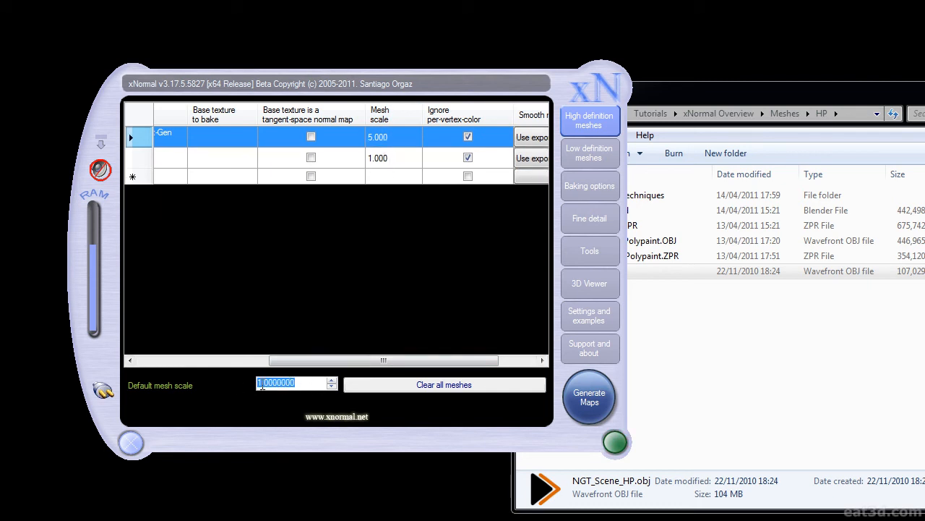
type("5")
Remove NGT_Scene_HP.obj from the high definition meshes and Concrete_LP.obj from the low definition meshes.
left_click(358, 161)
key("Delete")
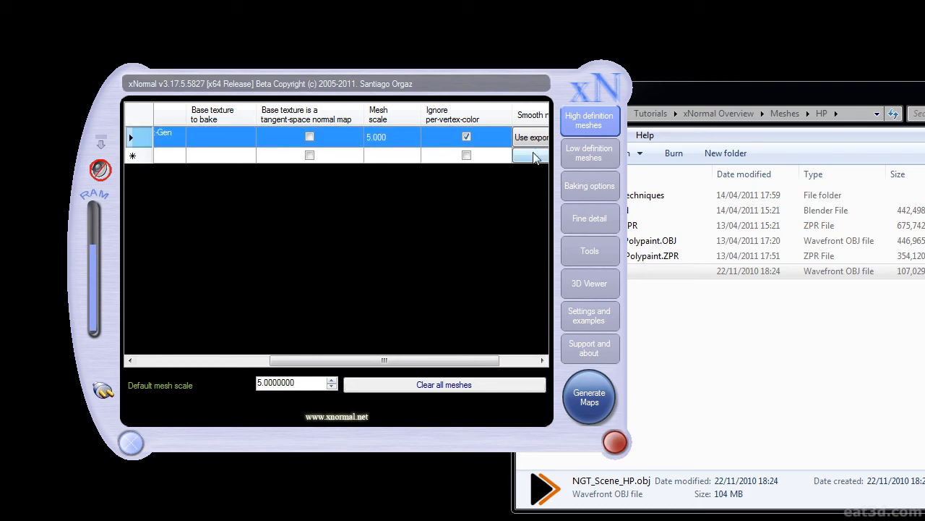
left_click(589, 153)
left_click(369, 162)
key("Delete")
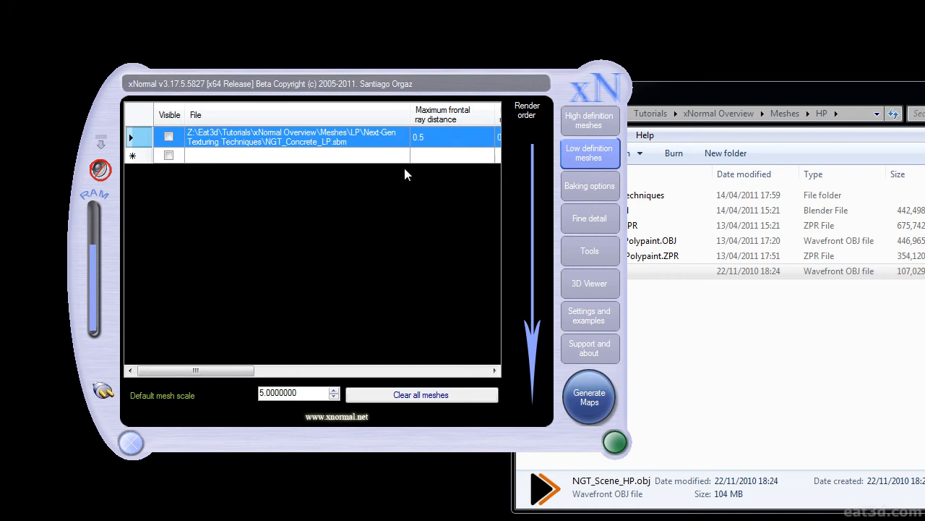
Add Concrete_LP.obj from the LP folder to the low definition meshes again and check its settings columns.
left_click(674, 90)
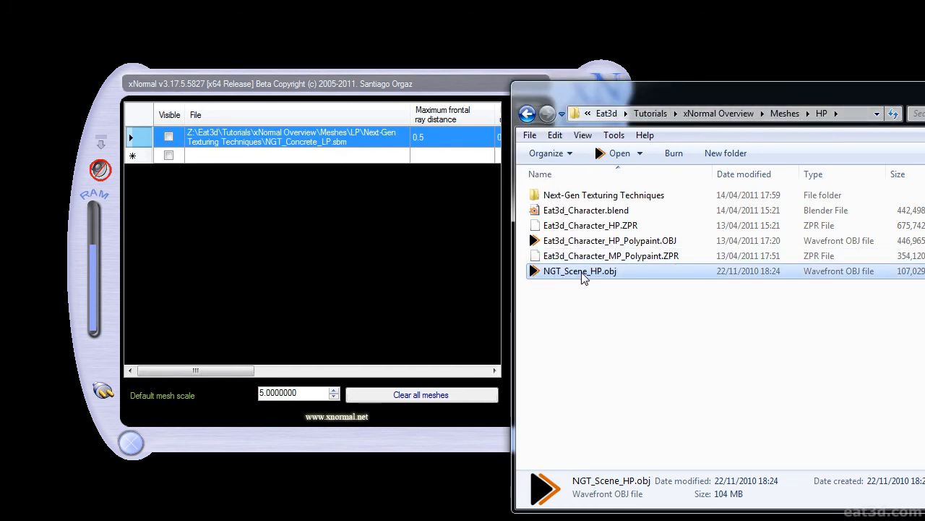
left_click(426, 77)
left_click(662, 101)
left_click(530, 117)
double_click(581, 211)
left_click_drag(580, 211, 258, 325)
left_click_drag(240, 370, 396, 381)
left_click_drag(449, 373, 157, 355)
Add NGT_Scene_HP.obj from the HP folder to the high definition meshes again and check its scale and smoothing settings.
left_click(682, 101)
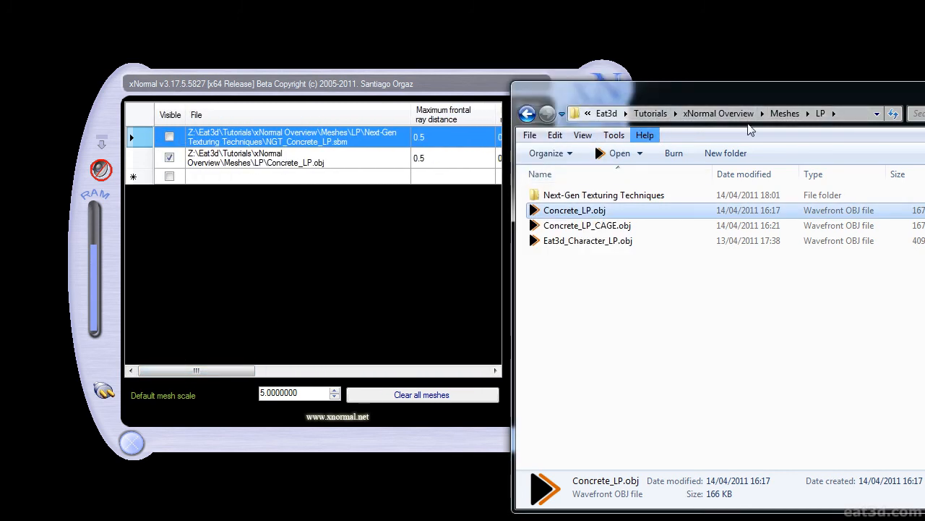
left_click(785, 114)
double_click(585, 194)
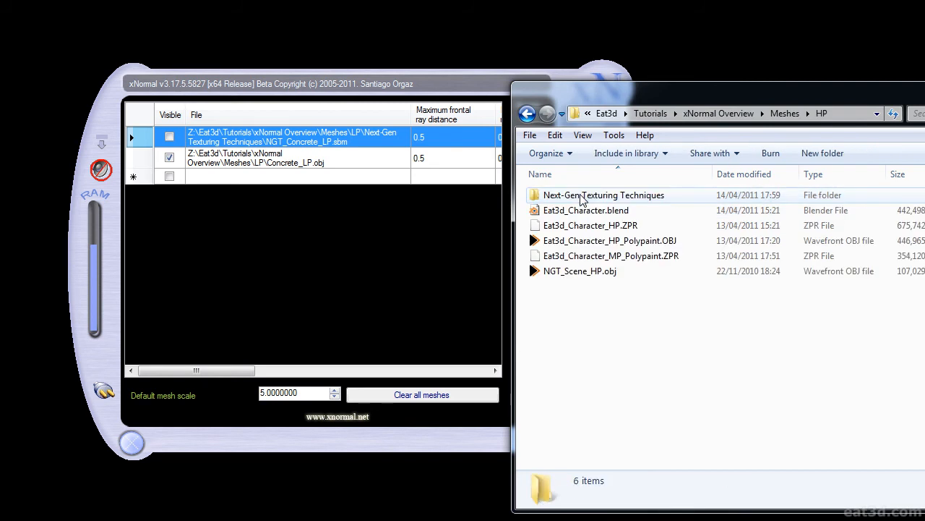
left_click(480, 74)
left_click(591, 125)
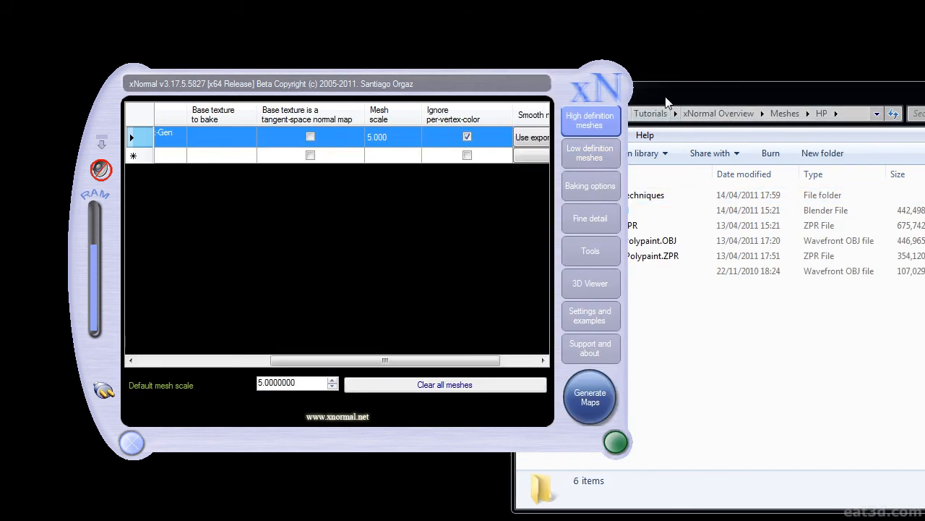
left_click(528, 260)
left_click_drag(578, 271, 349, 160)
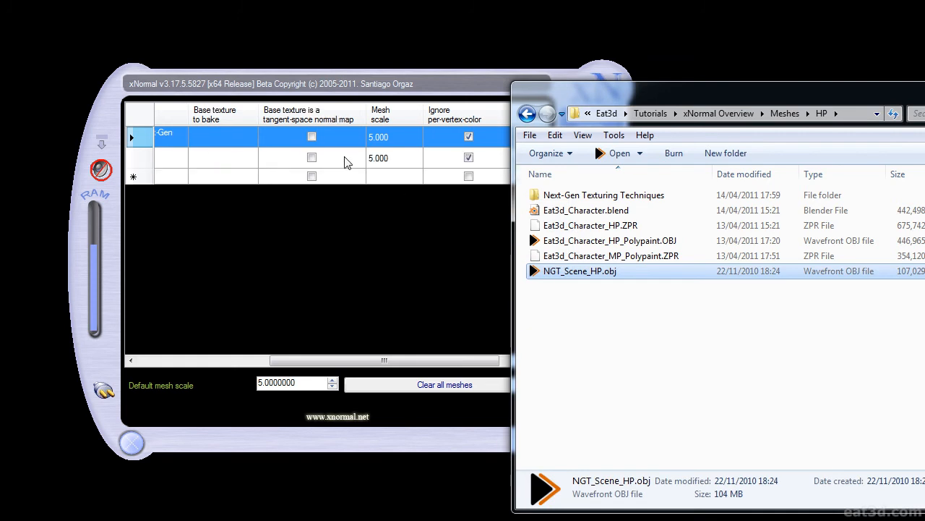
left_click_drag(316, 361, 402, 369)
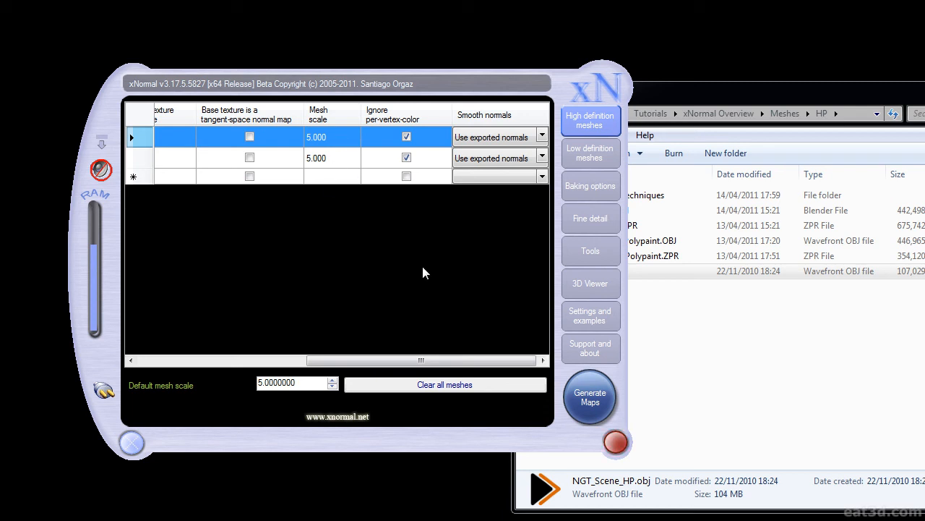
left_click_drag(398, 360, 211, 373)
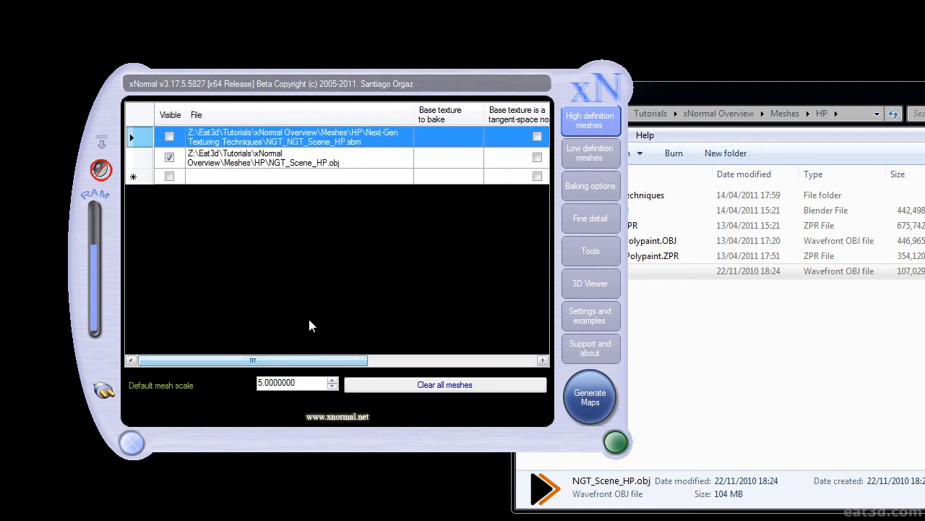
Review the low definition mesh list and look through the LP folder for the cage mesh file.
left_click(614, 154)
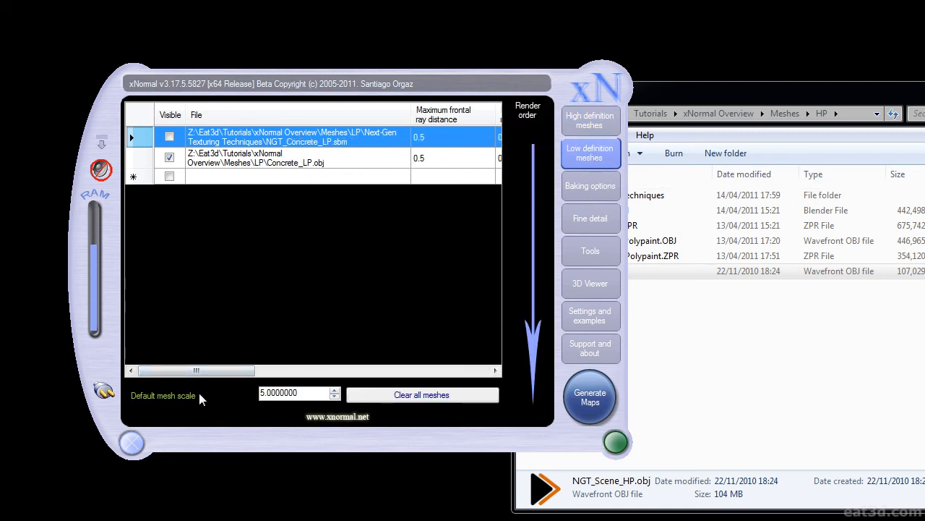
left_click(723, 113)
left_click(784, 113)
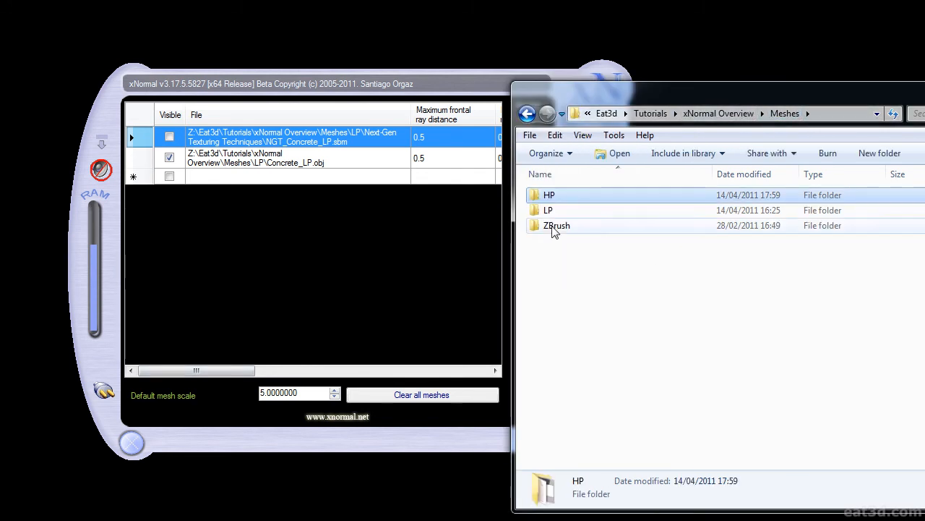
double_click(553, 210)
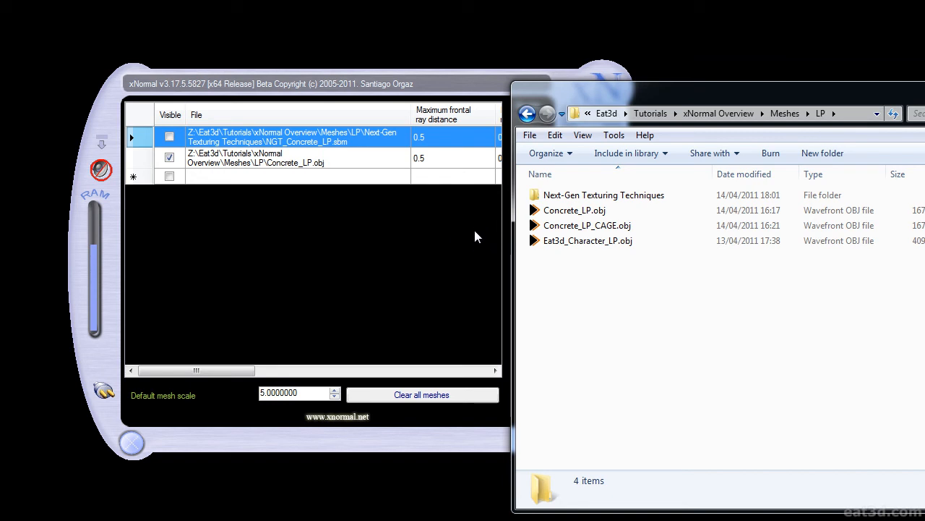
left_click(208, 375)
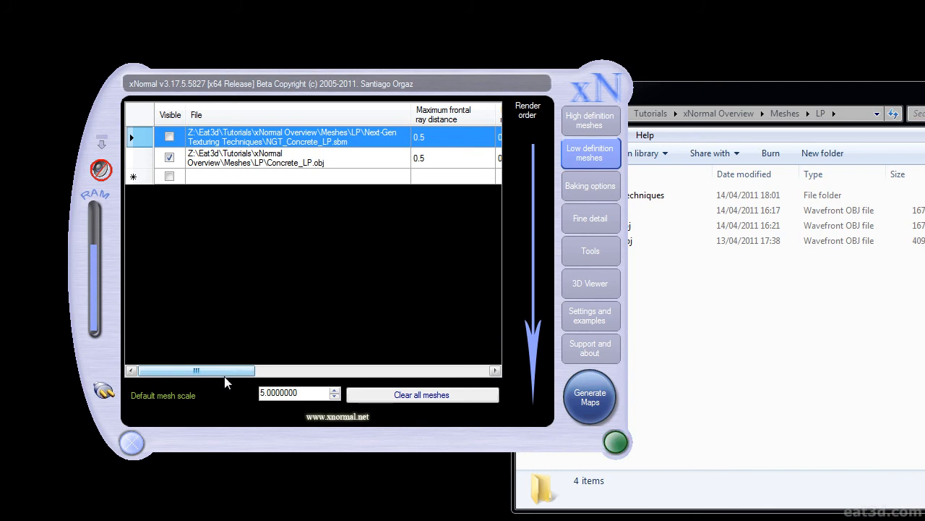
left_click_drag(215, 375, 221, 375)
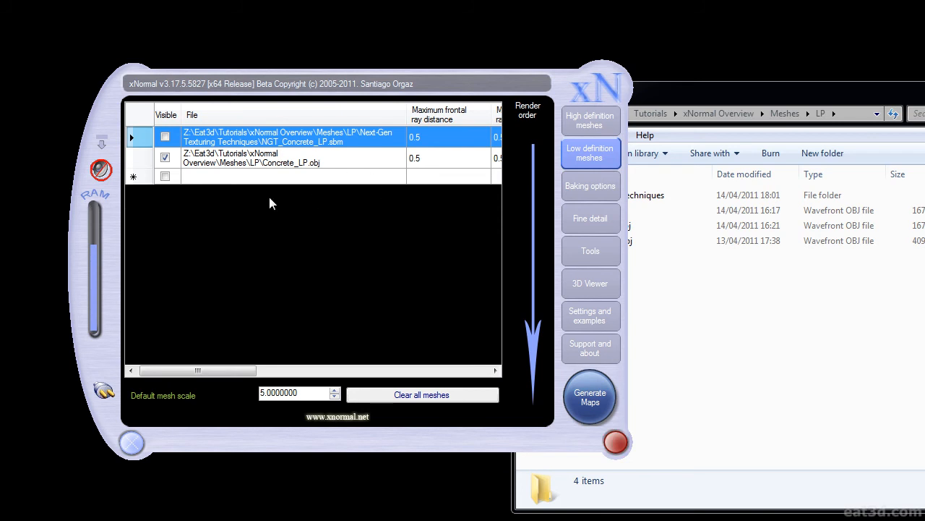
left_click_drag(239, 371, 254, 370)
Assign Concrete_LP_CAGE.obj from the Meshes\LP folder as the external cage file of Concrete_LP.obj in the low definition meshes.
left_click(307, 165)
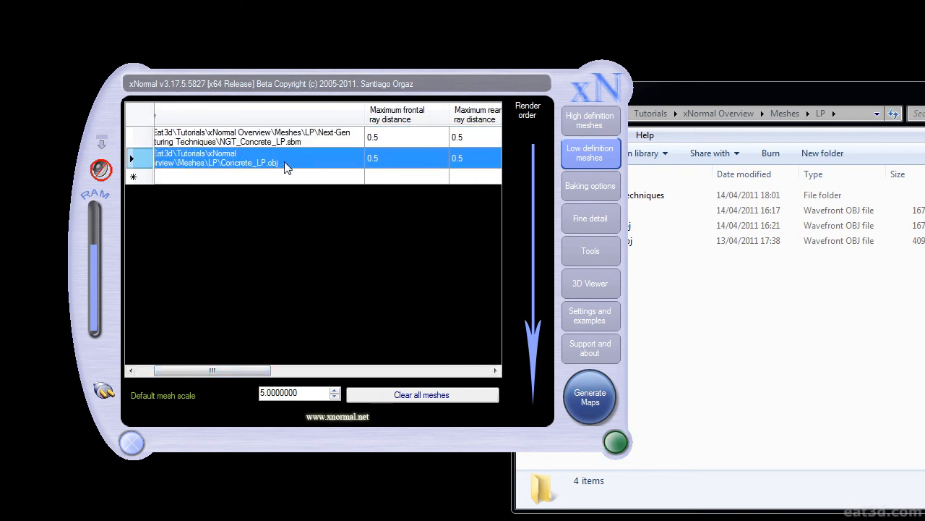
left_click_drag(232, 370, 375, 370)
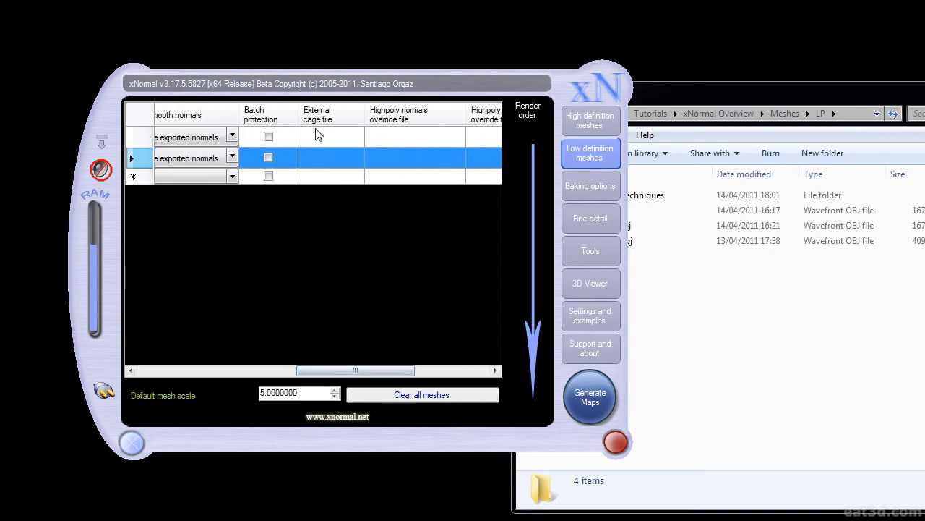
right_click(354, 163)
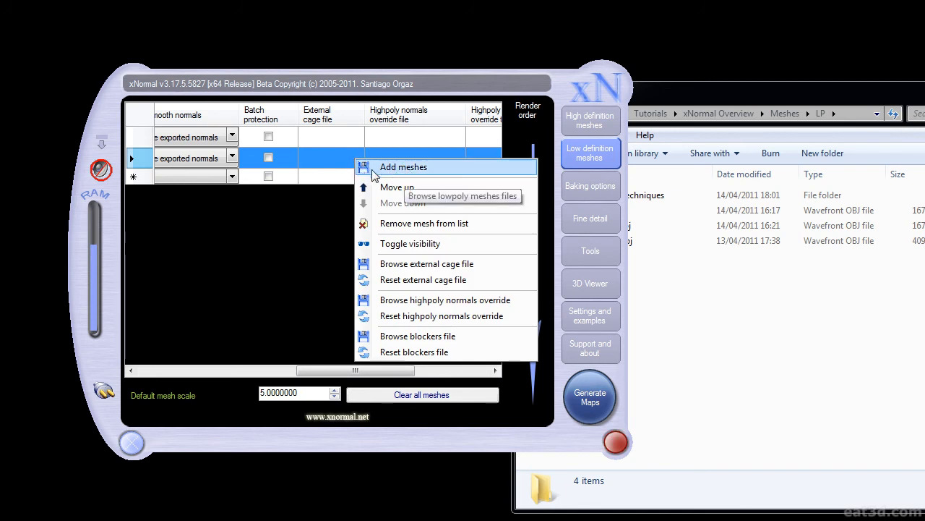
left_click(419, 265)
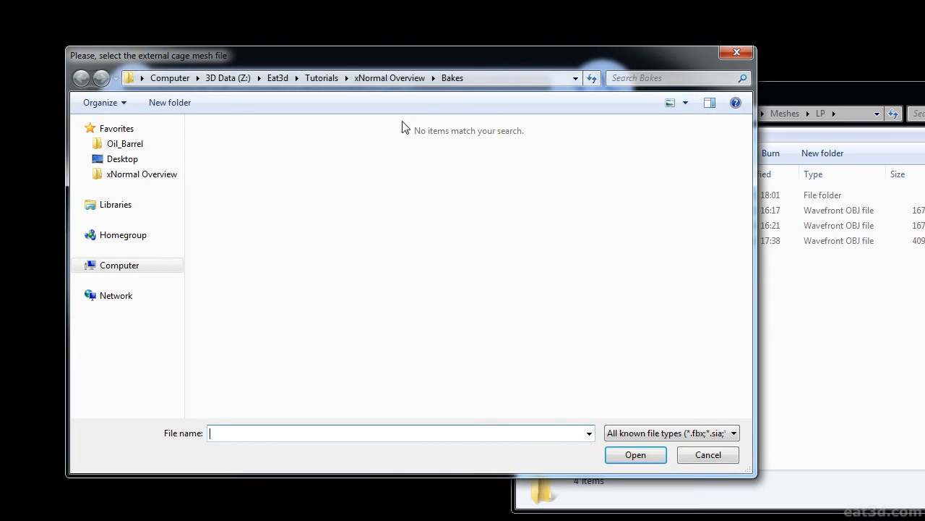
left_click(381, 78)
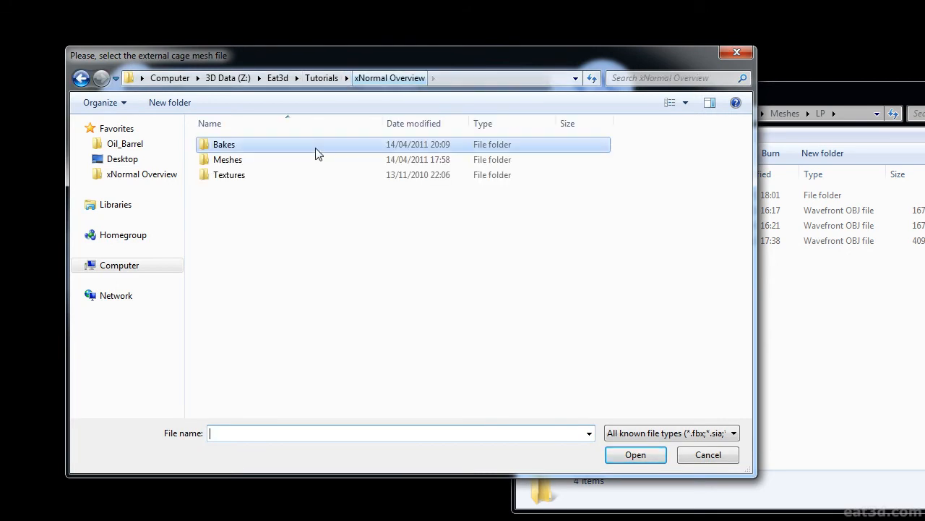
double_click(259, 162)
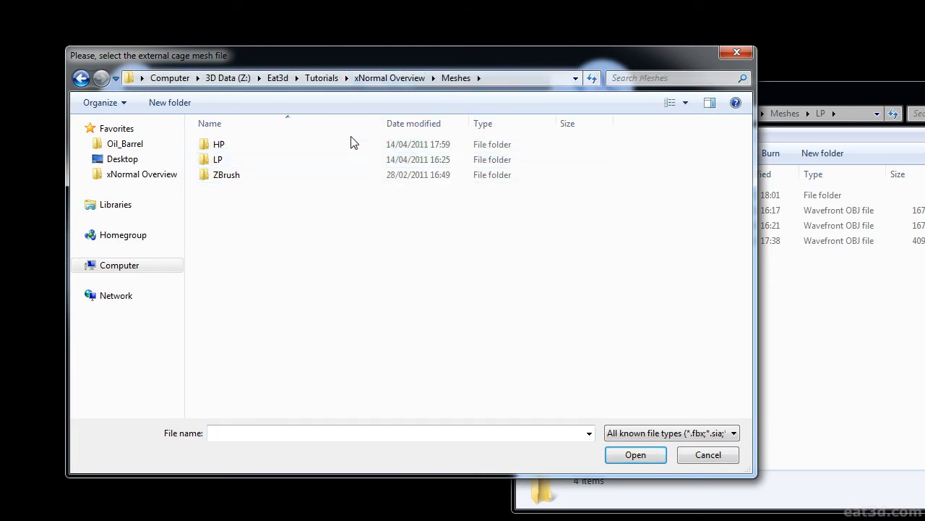
double_click(273, 166)
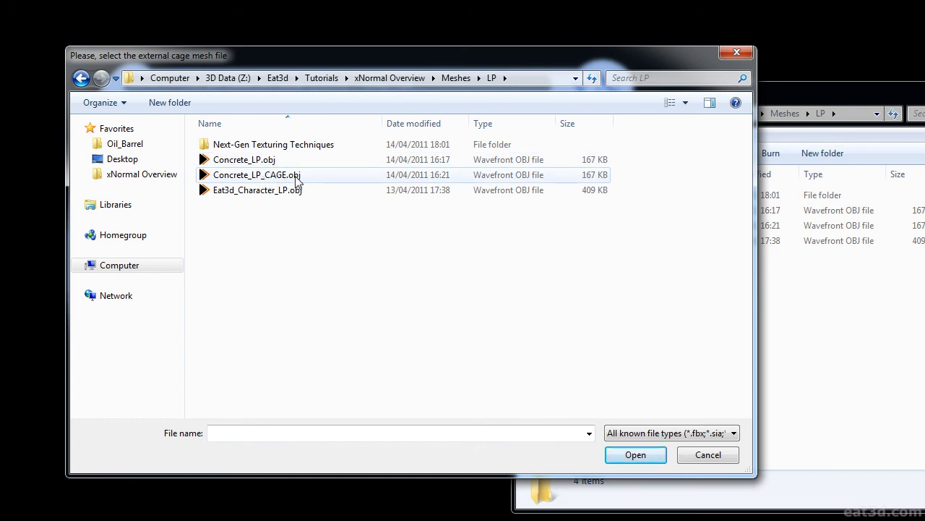
left_click(279, 179)
left_click(632, 455)
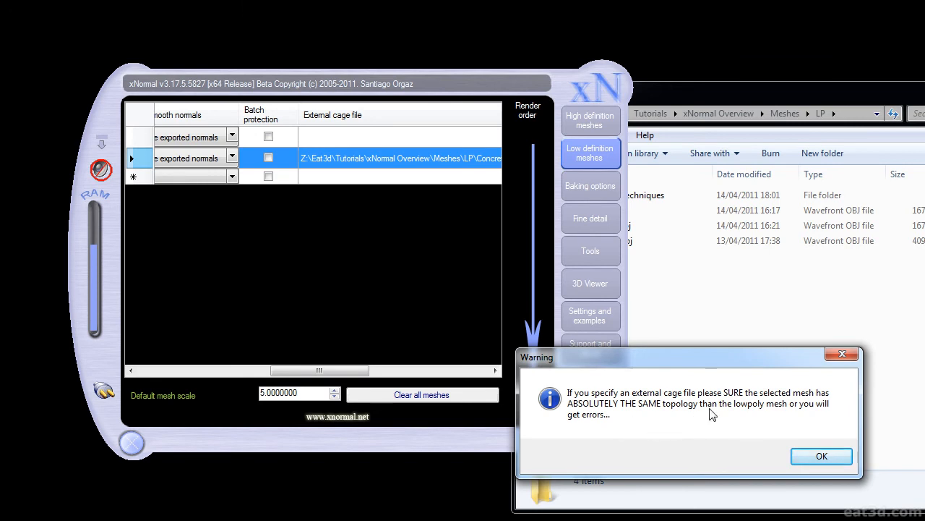
left_click(819, 455)
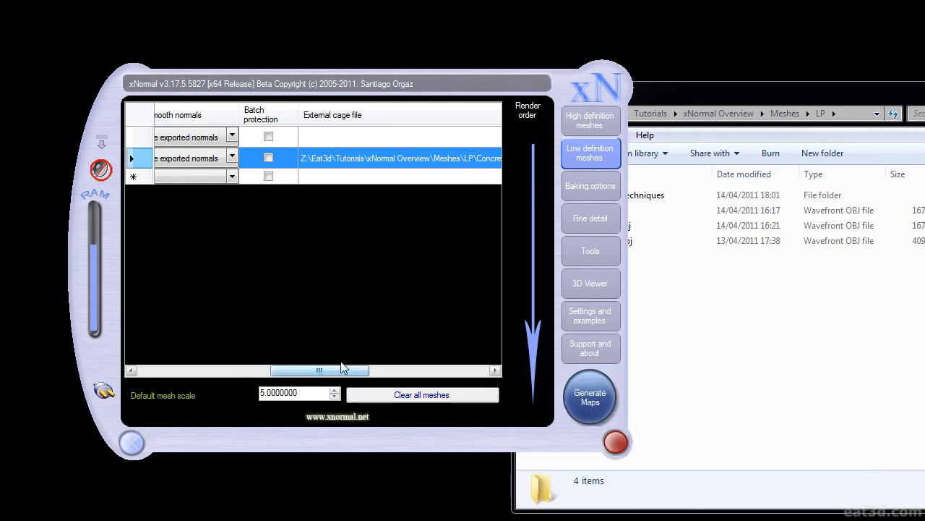
left_click_drag(305, 368, 155, 378)
In the baking options, disable the ambient occlusion map and enable the normal map.
left_click(569, 189)
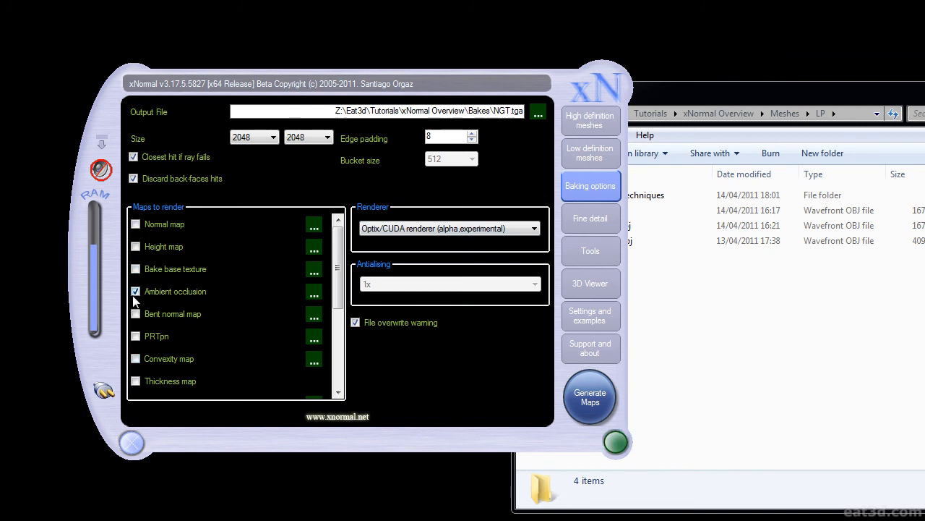
left_click(136, 292)
left_click(136, 225)
Examine the normal map settings, toggling tangent space off and back on and checking the Y swizzle coordinate choices.
left_click(313, 227)
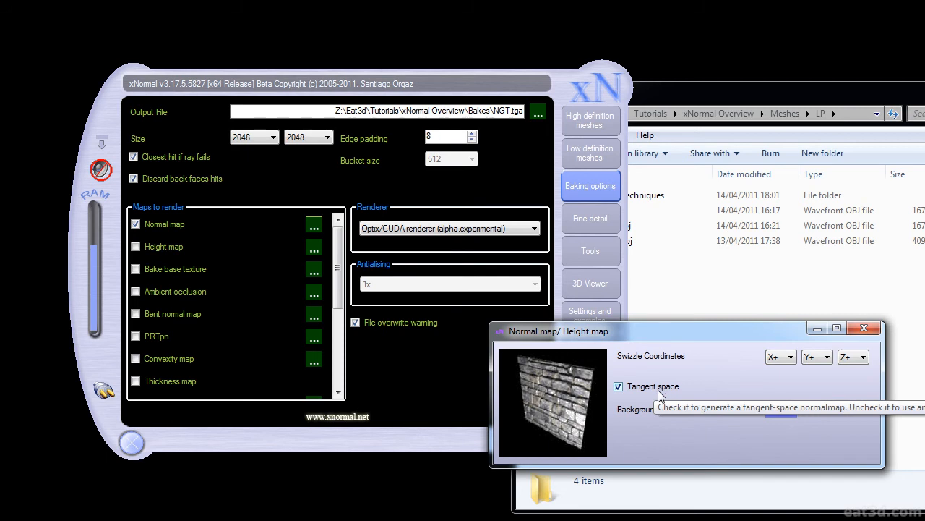
left_click(619, 387)
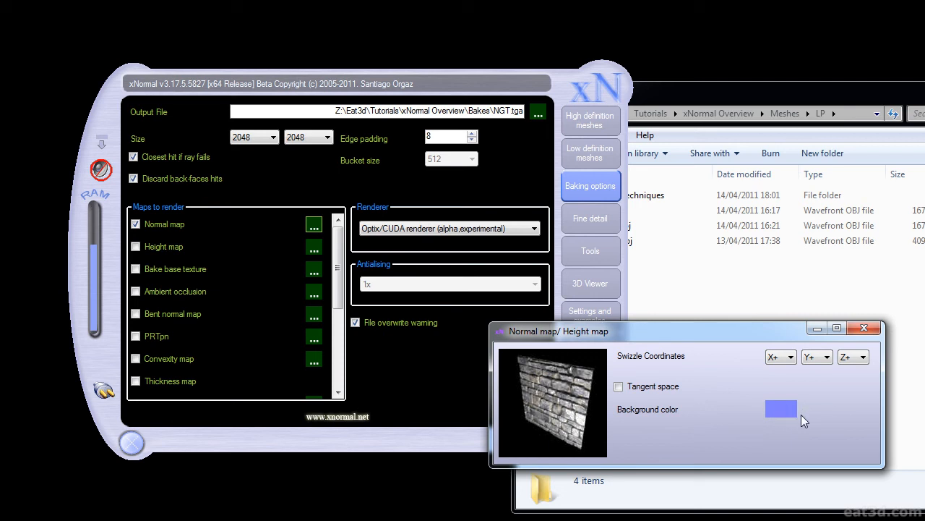
left_click(619, 386)
left_click(821, 358)
left_click(814, 402)
left_click(864, 329)
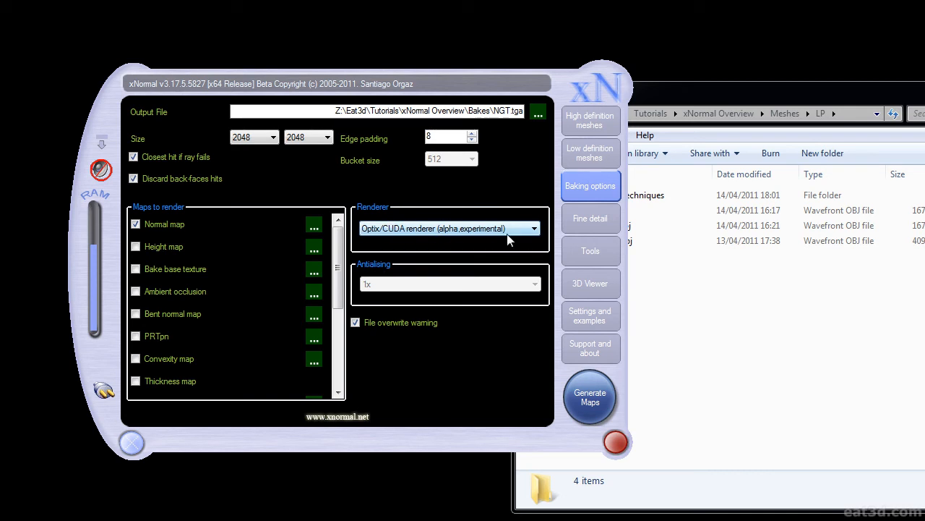
Set the renderer to Default bucket renderer (for x64) and check the available antialiasing levels.
left_click(432, 233)
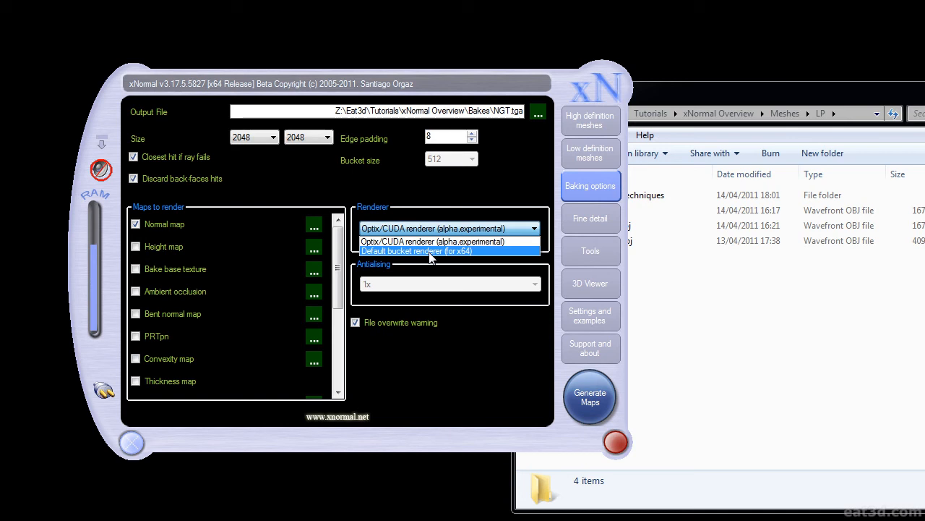
left_click(430, 251)
left_click(408, 285)
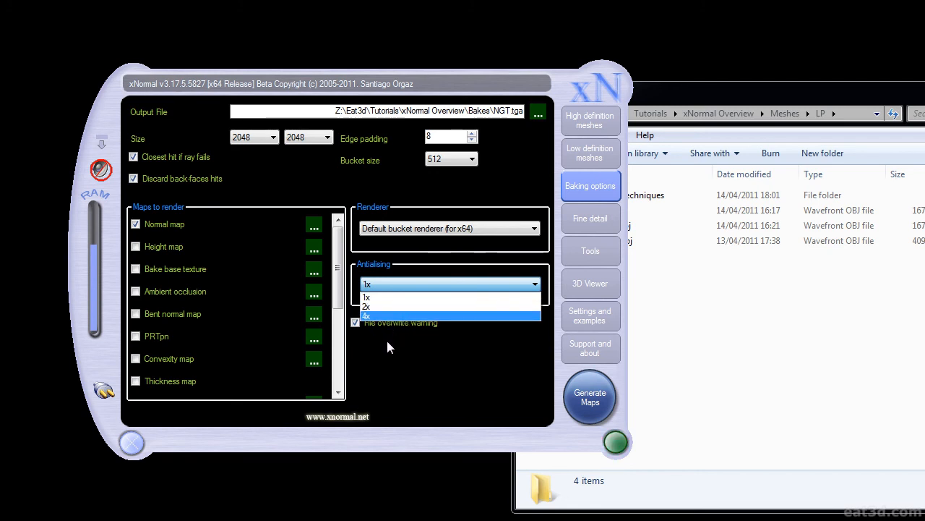
left_click(384, 333)
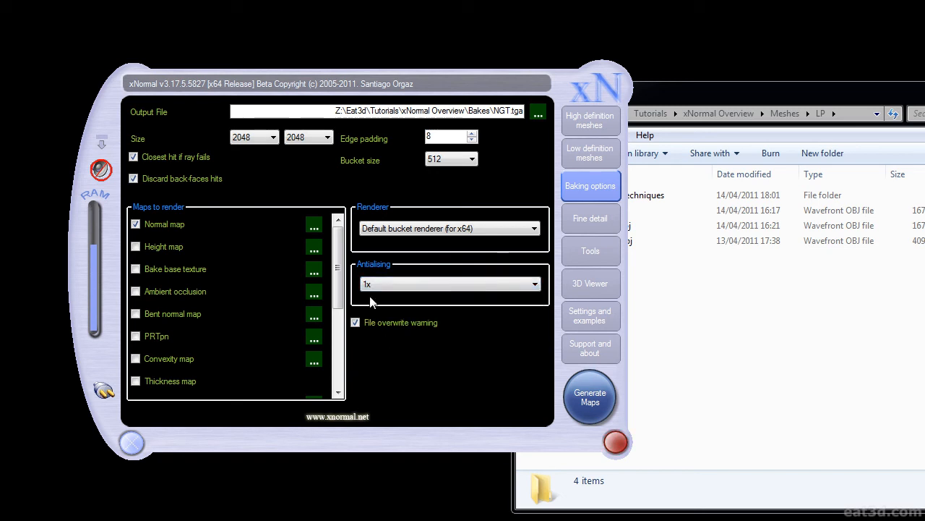
Set the bake size to 4096 by 4096 with 16 edge padding, leaving antialiasing at 1x.
left_click(260, 138)
left_click(256, 224)
left_click(307, 137)
left_click(310, 224)
double_click(455, 136)
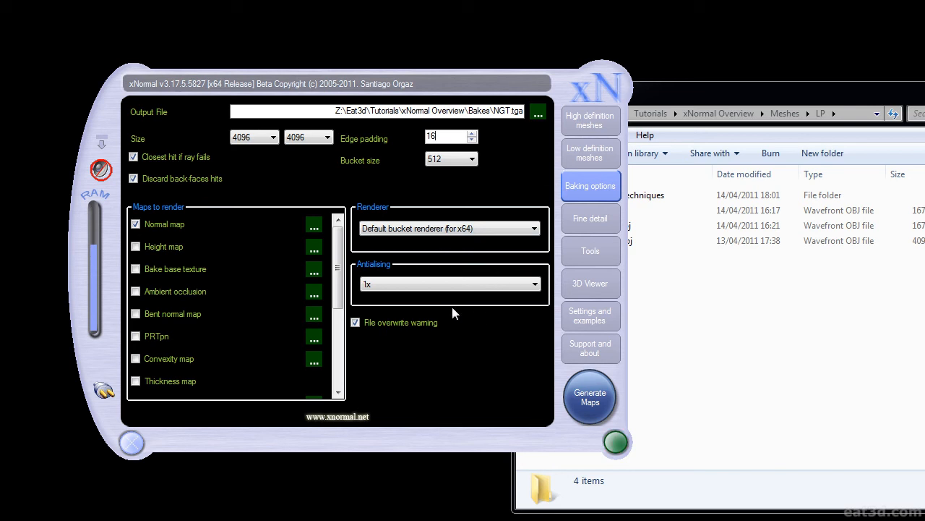
left_click(402, 283)
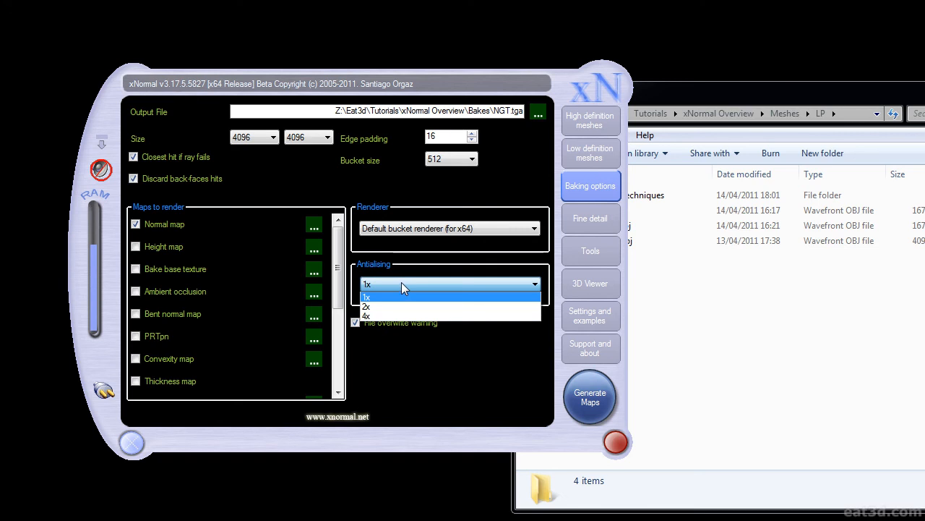
left_click(402, 283)
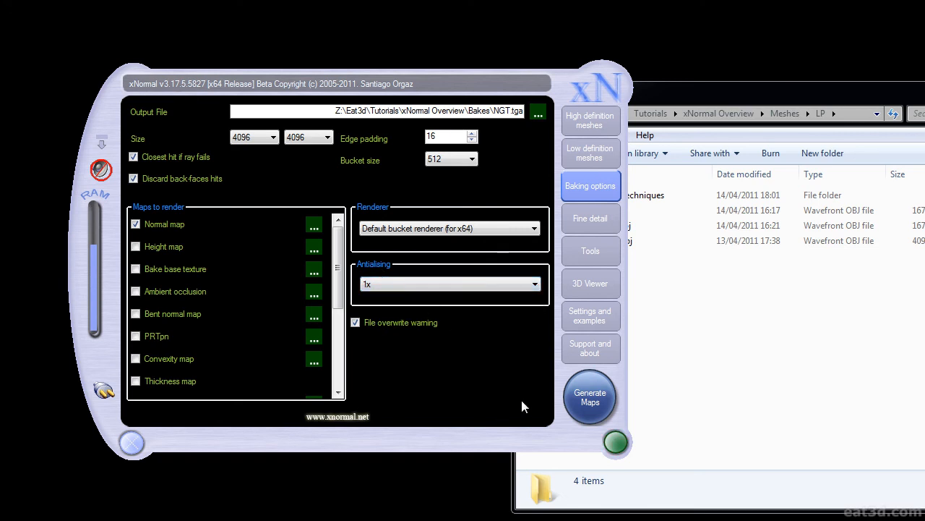
Generate the normal map, move the preview window into full view, and close it when the bake finishes.
left_click(587, 405)
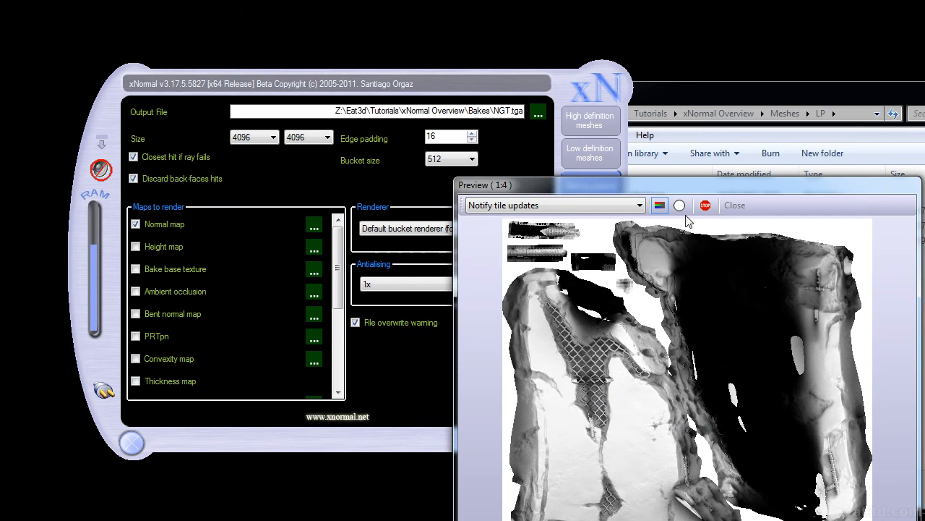
left_click_drag(701, 187, 555, 32)
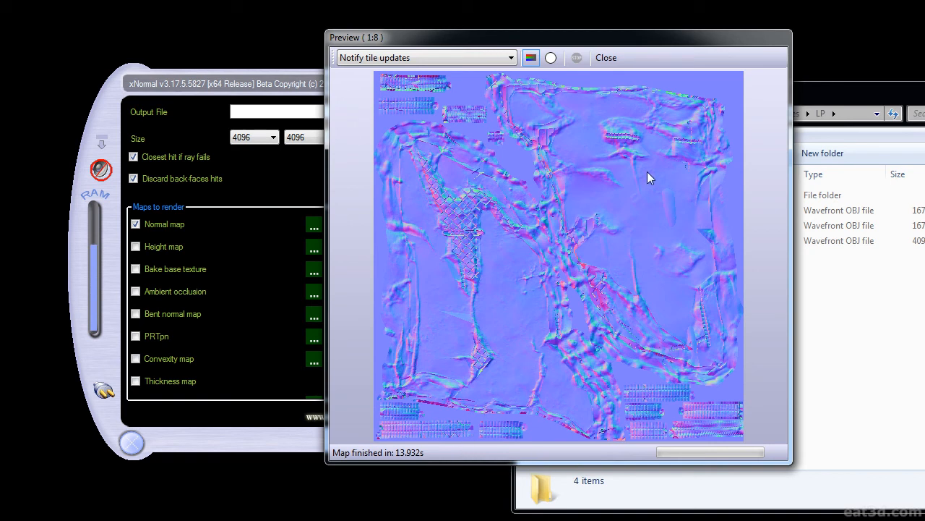
left_click(606, 57)
Browse to the Bakes folder in xNormal Overview and open NGT_normals.TGA in Photoshop.
left_click(745, 103)
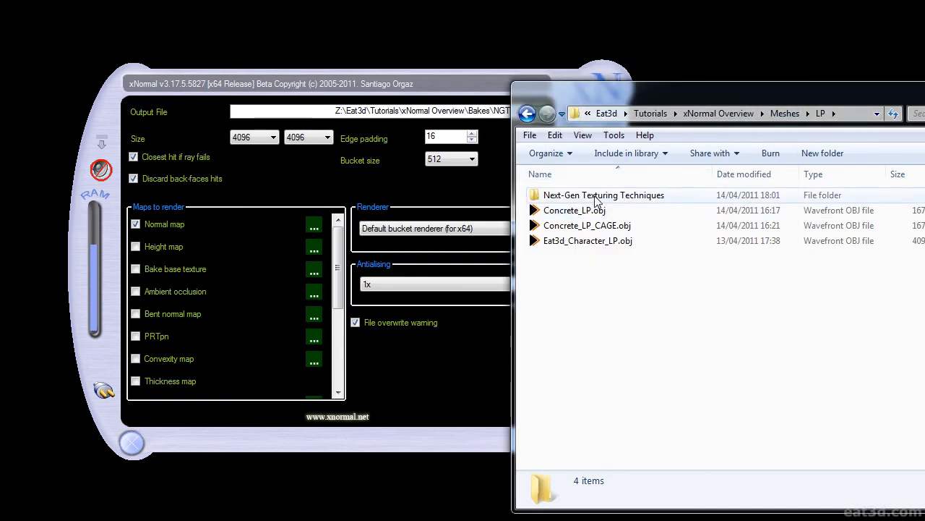
left_click(718, 112)
double_click(587, 194)
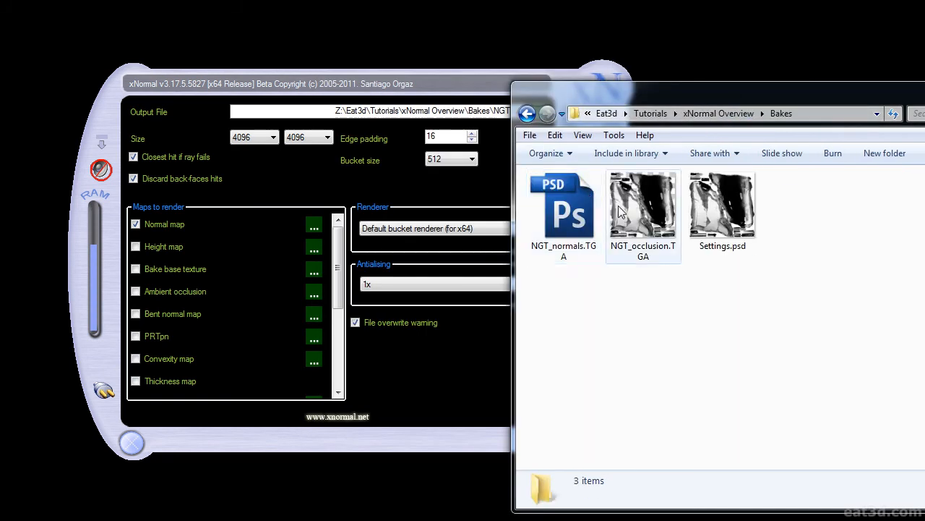
left_click(574, 240)
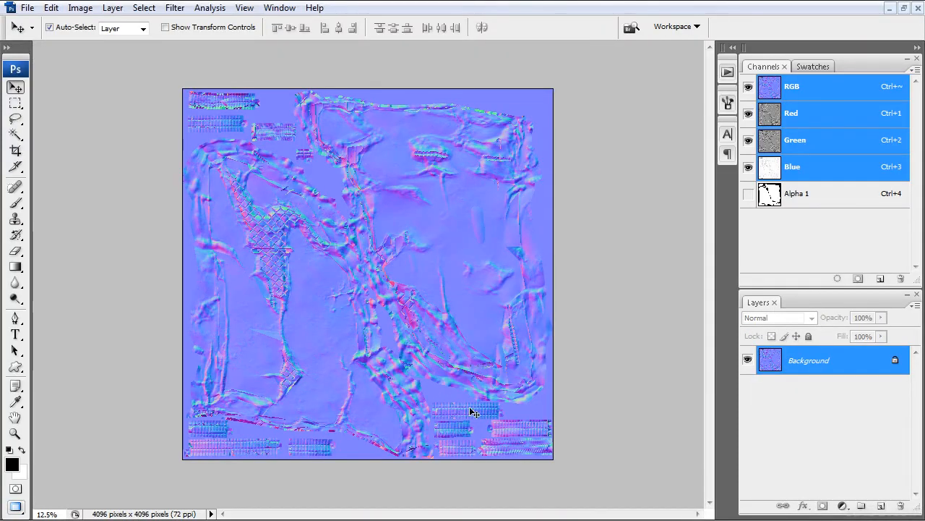
Examine the baked normal map up close around the central cracks, the wire mesh area and the surrounding concrete for artifacts.
scroll(471, 409, "up", 5, "alt")
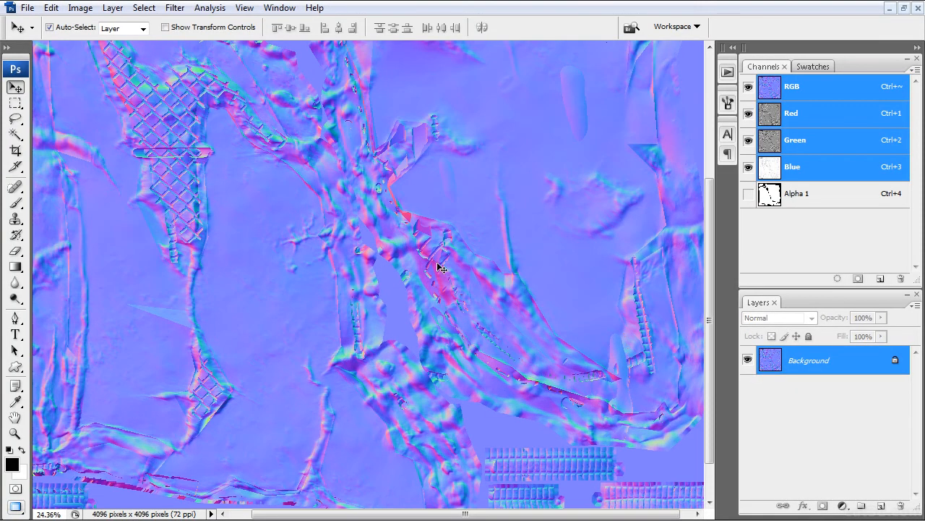
scroll(426, 254, "up", 2, "alt")
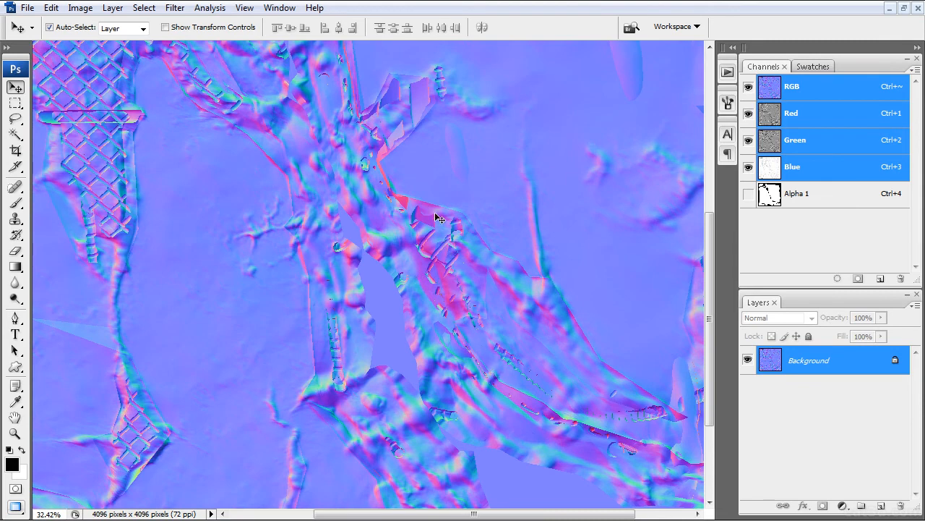
scroll(440, 220, "down", 1, "alt")
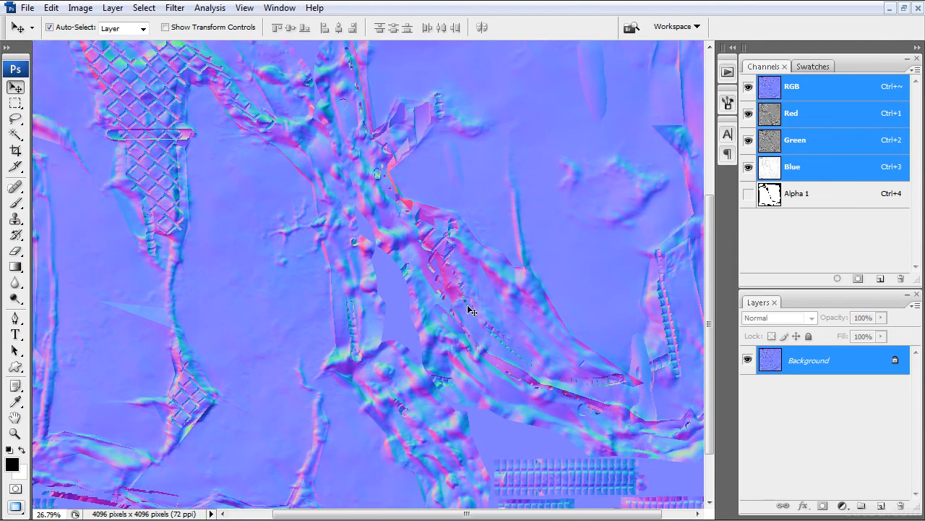
scroll(469, 253, "down", 1, "alt")
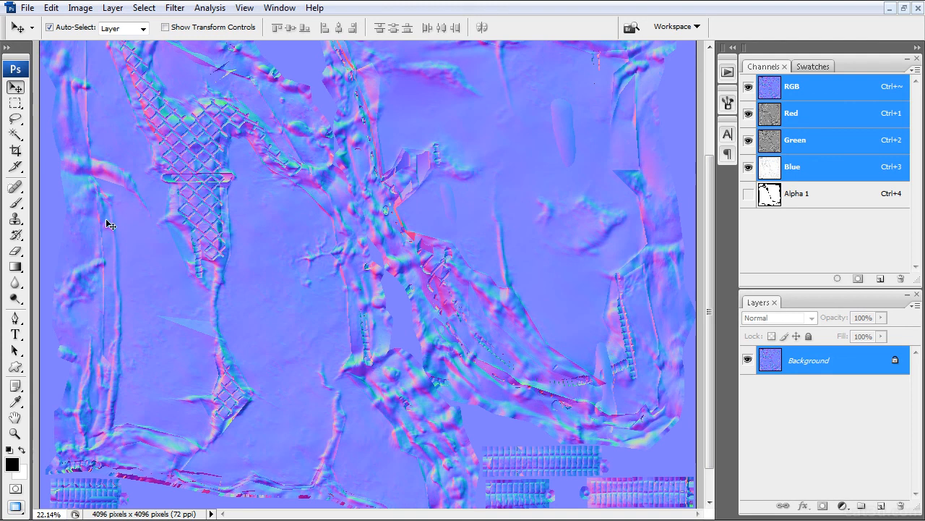
scroll(115, 203, "up", 8, "alt")
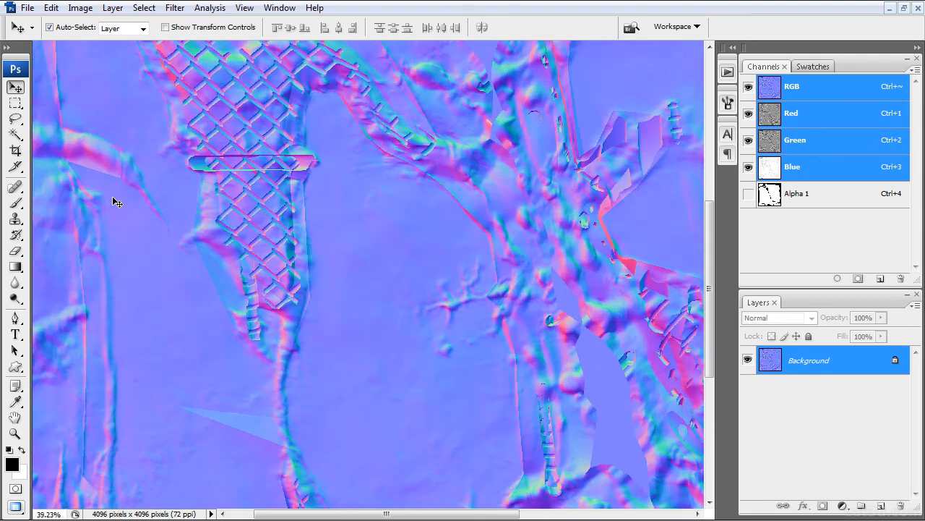
scroll(154, 212, "up", 4, "alt")
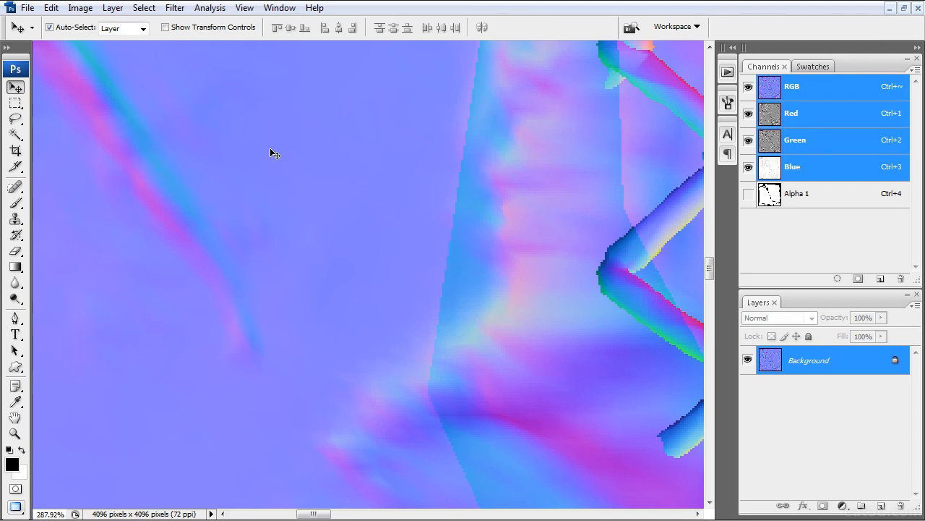
Resize the normal map to 2048 by 2048 pixels using Bicubic (best for smooth gradients) resampling.
left_click(85, 9)
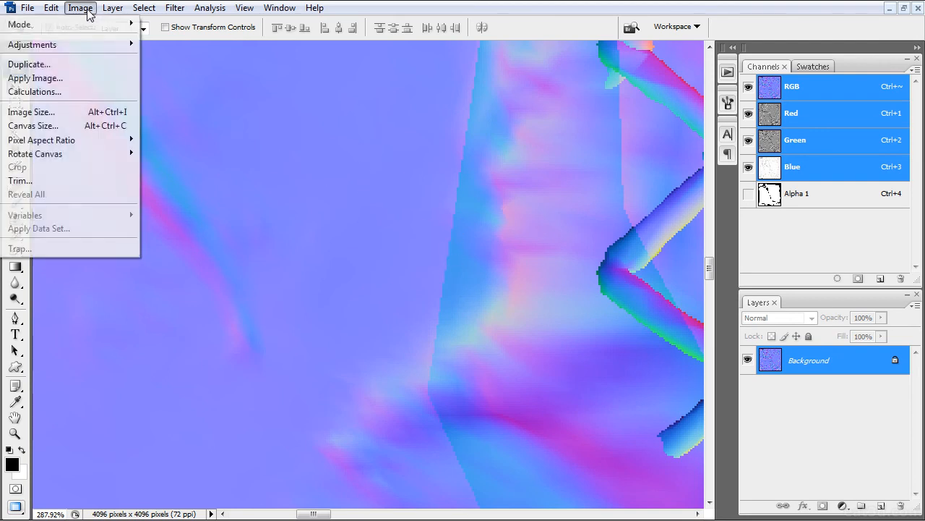
left_click(72, 109)
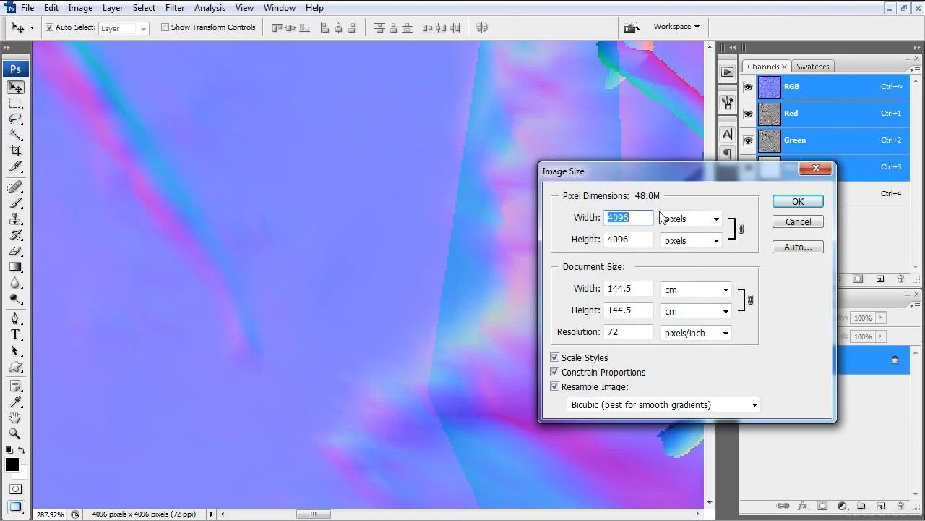
type("2048")
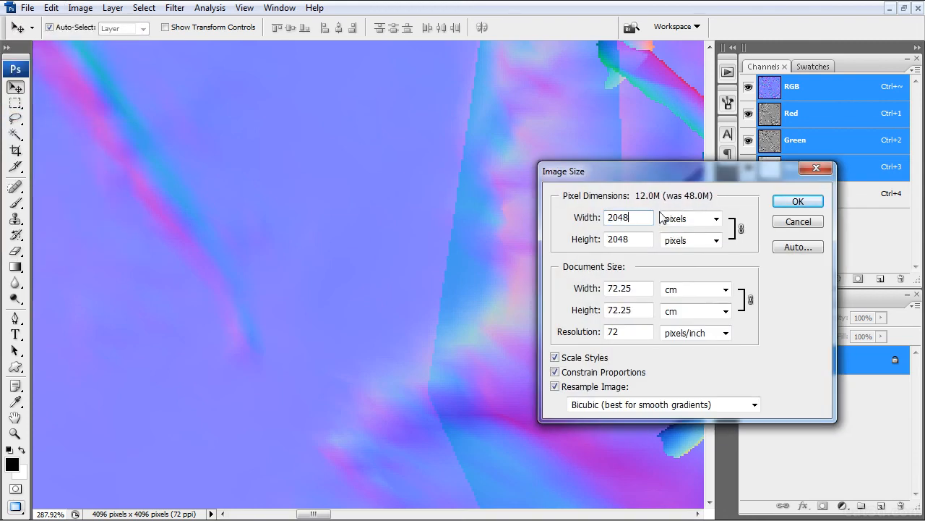
left_click(698, 405)
left_click(651, 440)
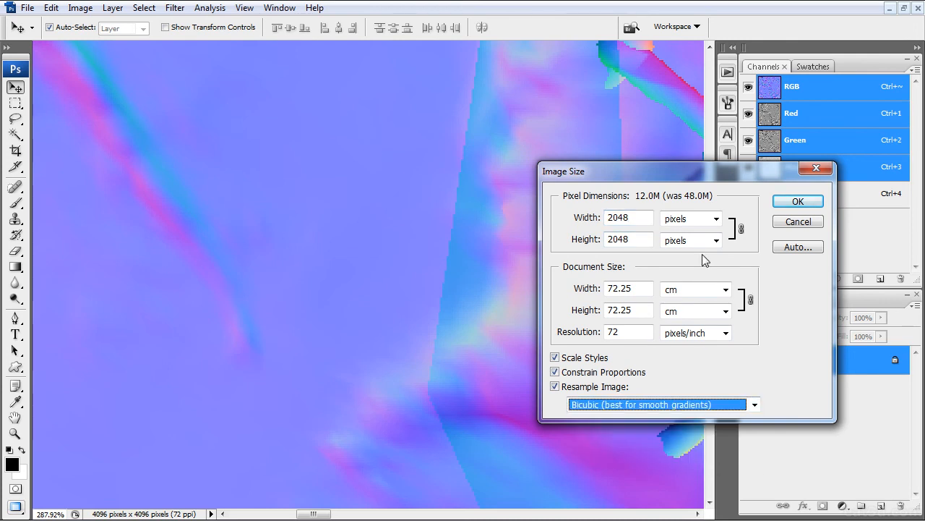
left_click(798, 202)
Duplicate the Background layer, then rename the original layer Base and the copy Normalised.
scroll(307, 135, "down", 8)
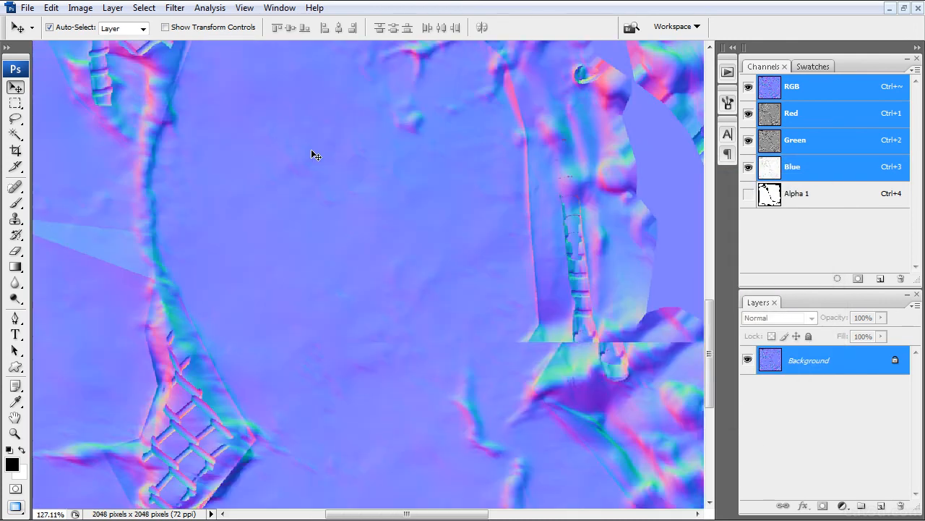
scroll(145, 195, "up", 4)
scroll(244, 390, "up", 6)
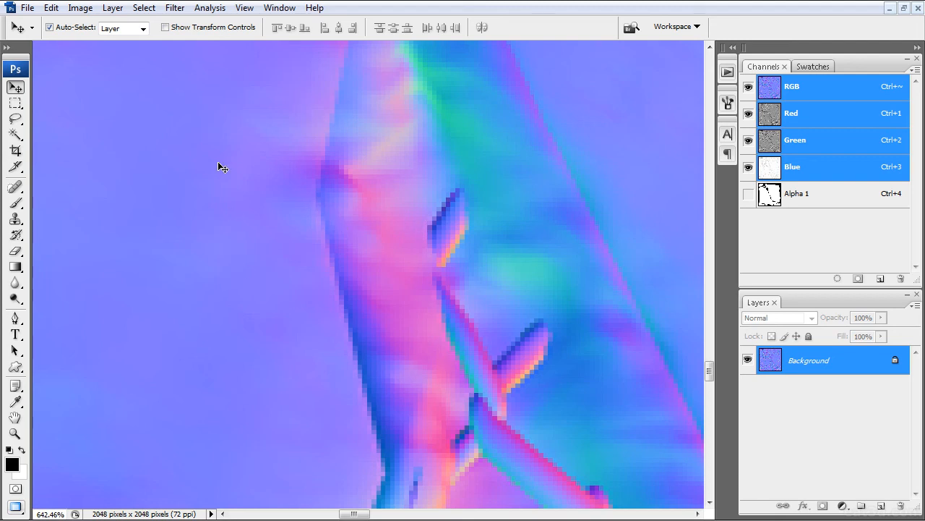
left_click_drag(852, 367, 880, 505)
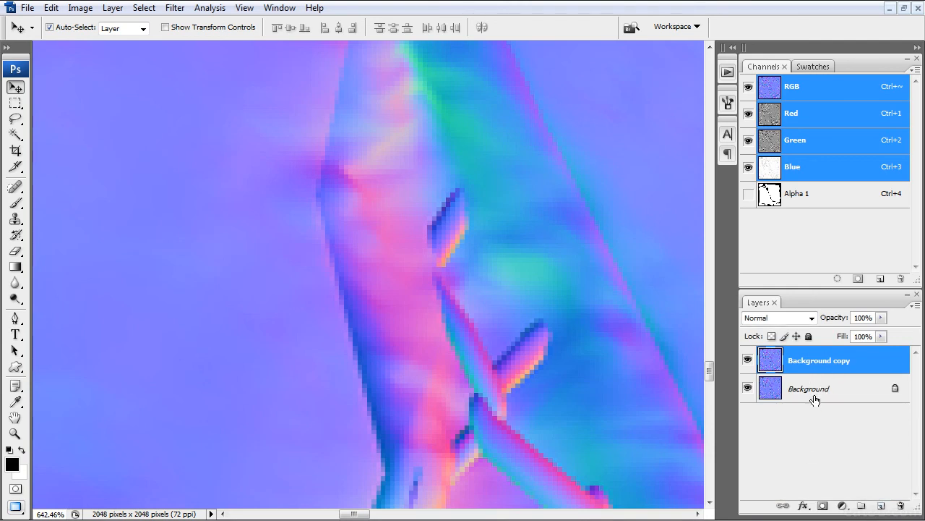
left_click(815, 394)
double_click(815, 394)
type("Base")
key("Return")
double_click(819, 360)
type("Normalised")
key("Return")
Apply xNormal's Normalize normal map filter to the Normalised layer and compare it with Base by toggling its visibility.
left_click(174, 9)
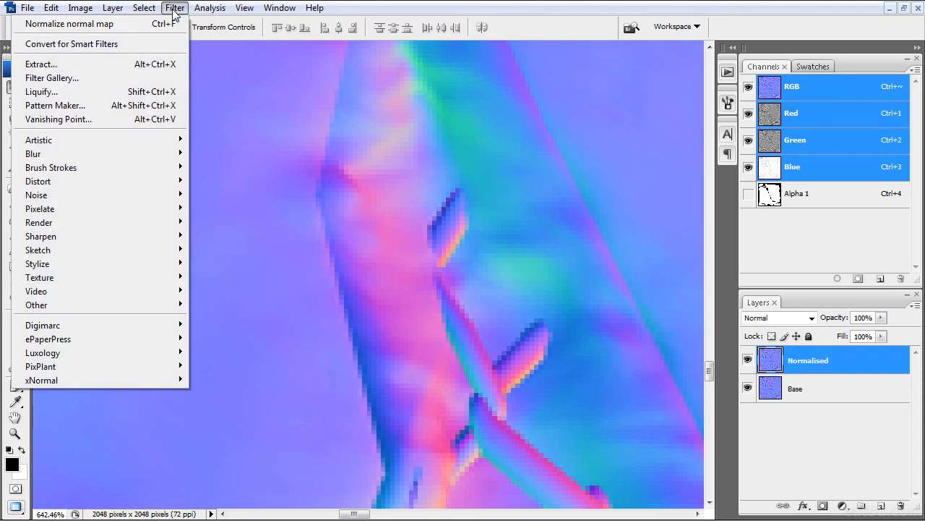
mouse_move(125, 381)
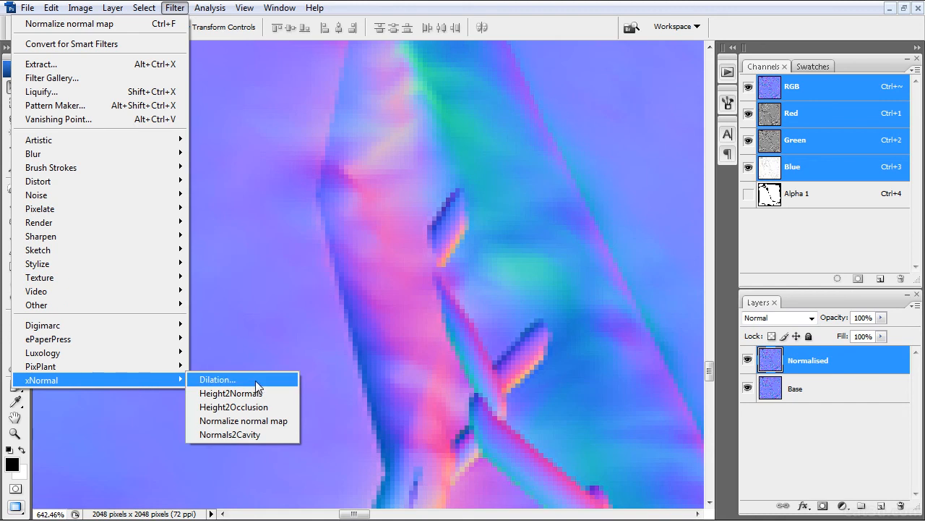
left_click(267, 421)
left_click(747, 362)
left_click(747, 362)
left_click(748, 362)
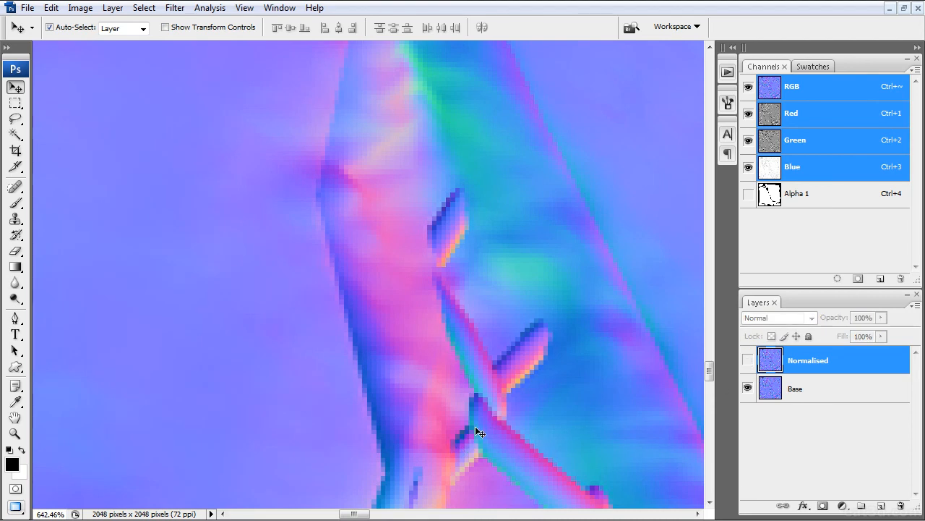
left_click(747, 361)
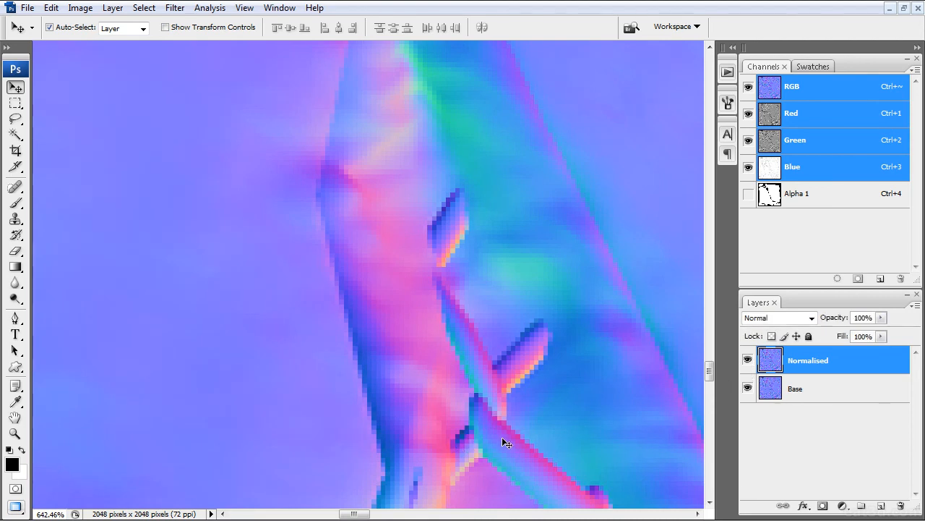
Save the layered document in the Bakes folder as Normal in Photoshop PSD format.
scroll(483, 271, "down", 10, "alt")
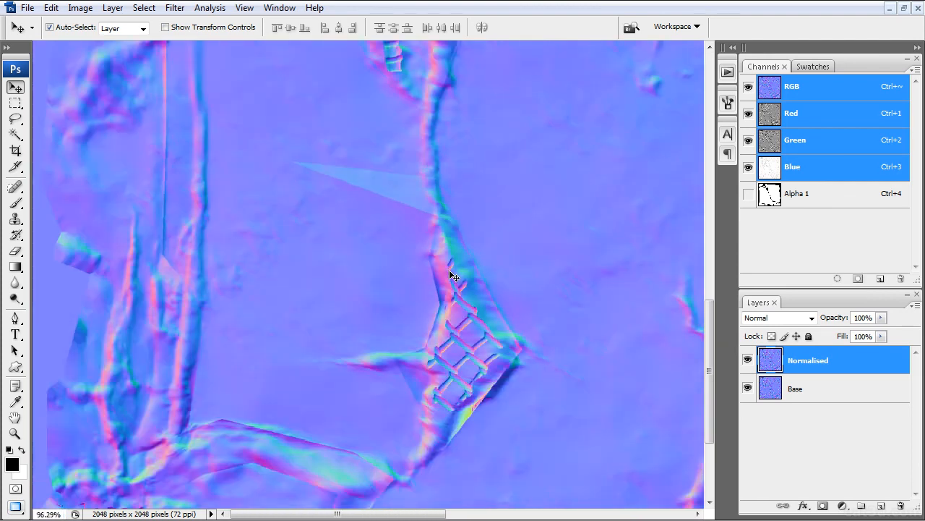
scroll(392, 289, "down", 2, "alt")
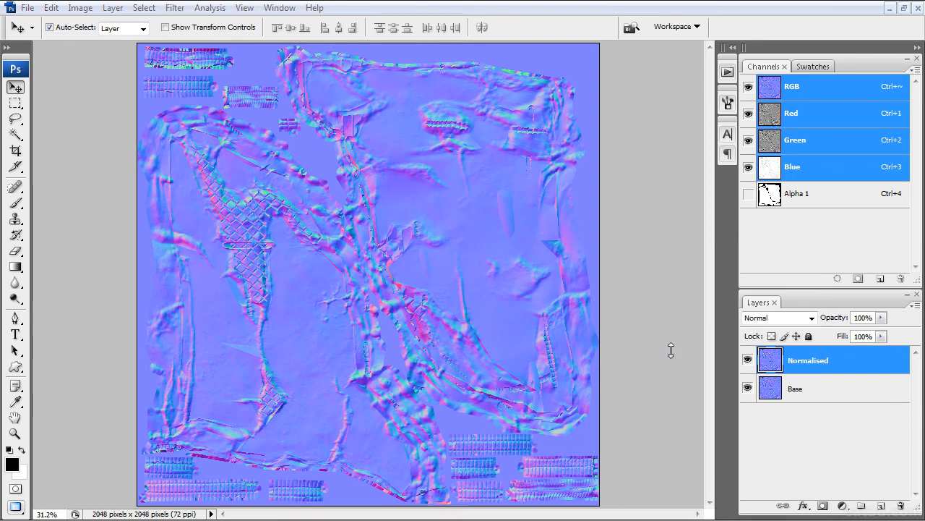
left_click(27, 8)
left_click(58, 187)
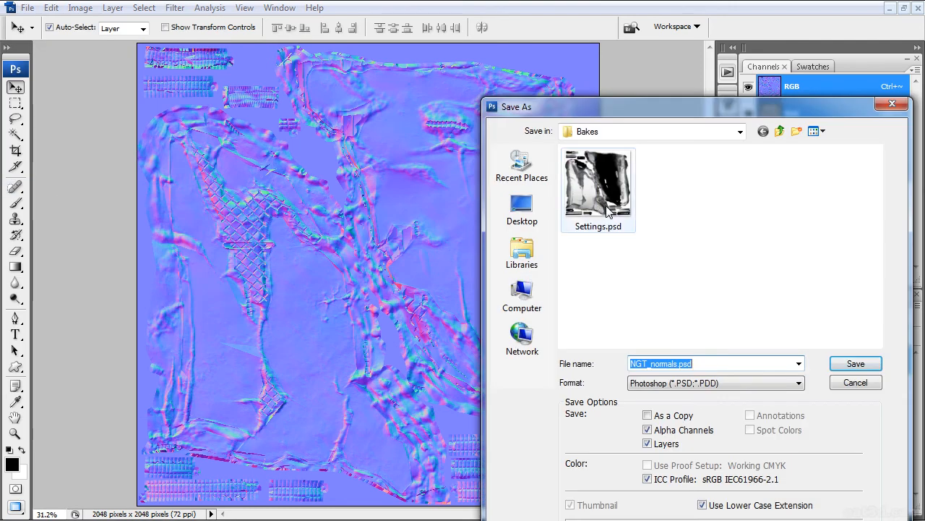
left_click(607, 211)
double_click(664, 366)
type("Normal")
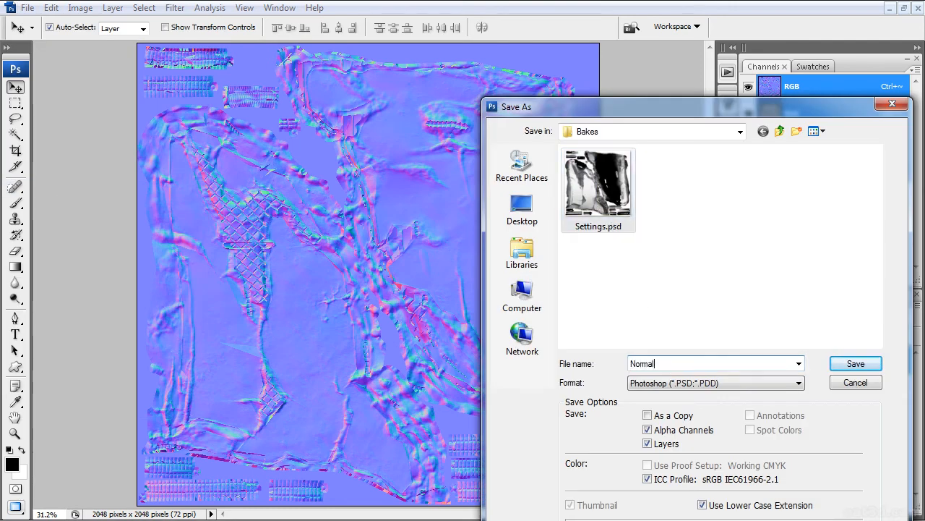
key("Return")
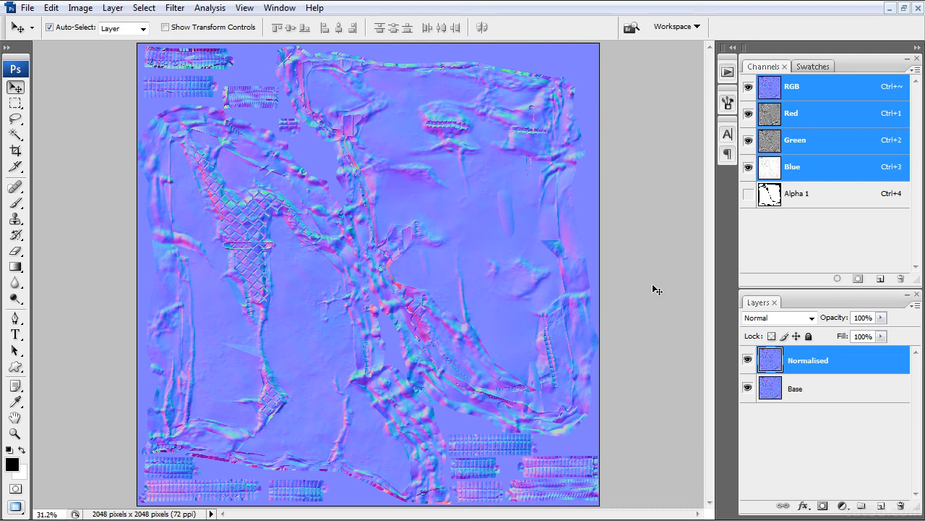
Switch to xNormal, close the bake preview and exclude the normal map from the maps to render.
key("alt+Tab")
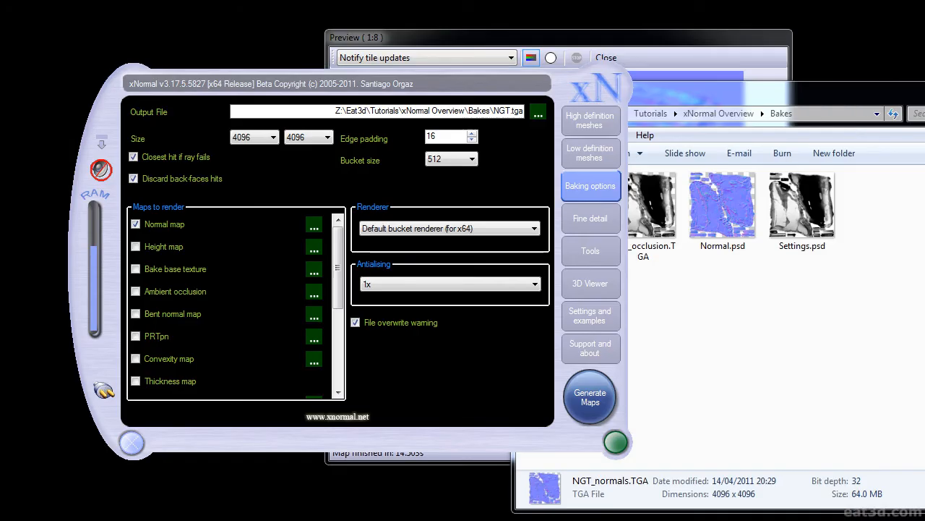
left_click(626, 55)
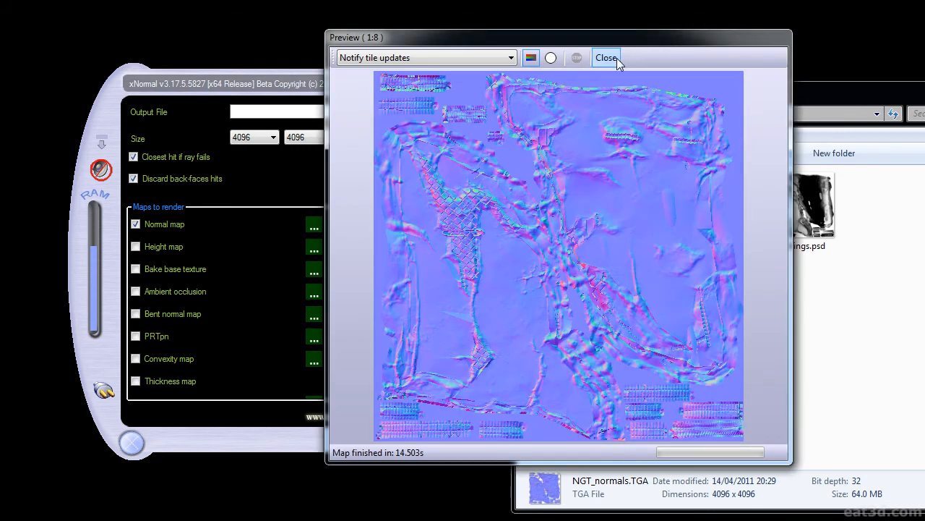
left_click(617, 60)
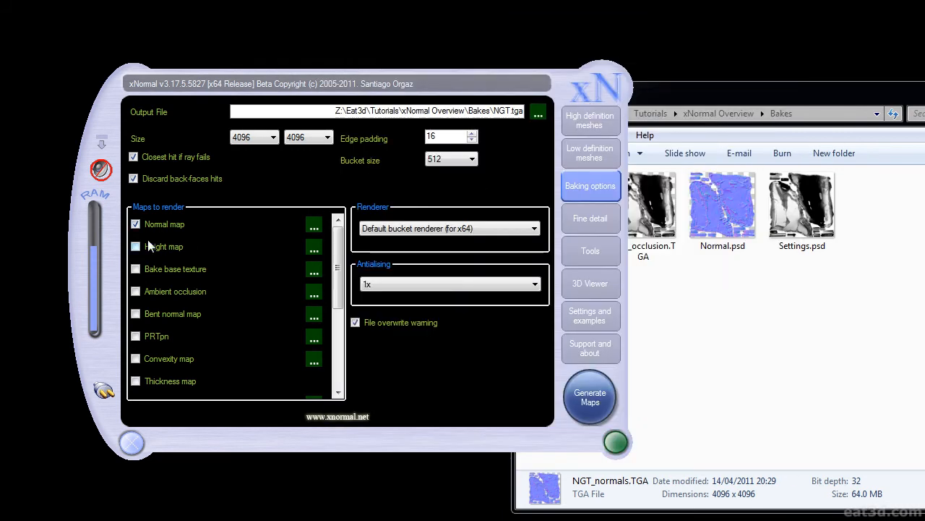
left_click(135, 225)
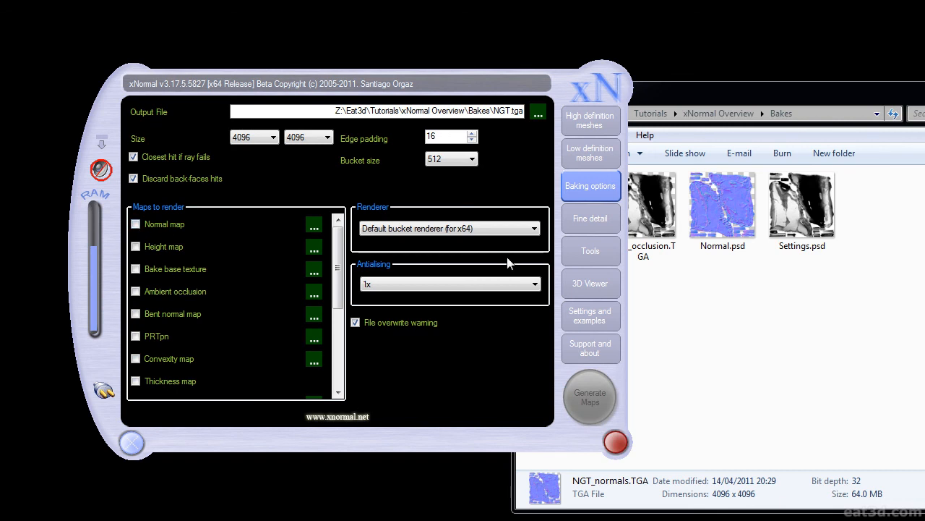
Add Eat3d_Character_HP_Polypaint.OBJ from the Meshes HP folder to the high definition meshes and disable NGT_Scene_HP.obj.
left_click(598, 125)
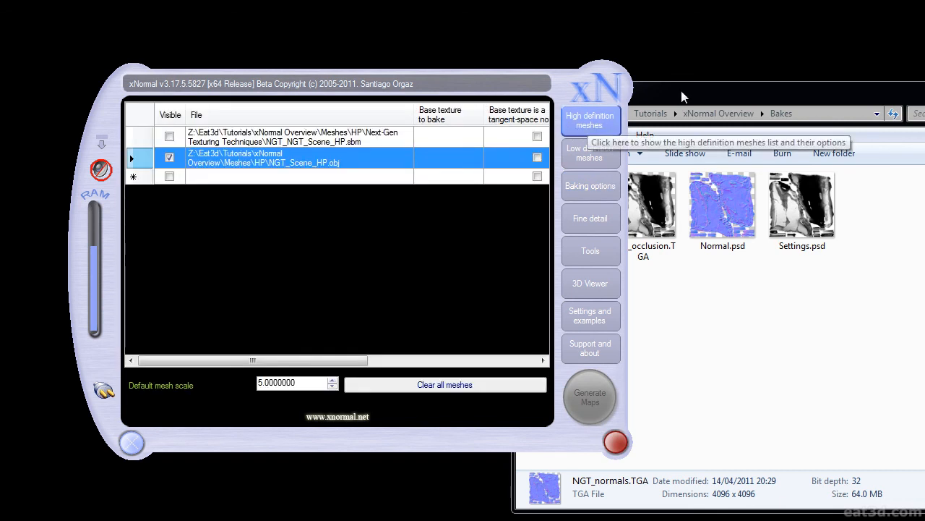
left_click(678, 95)
left_click(731, 115)
double_click(576, 214)
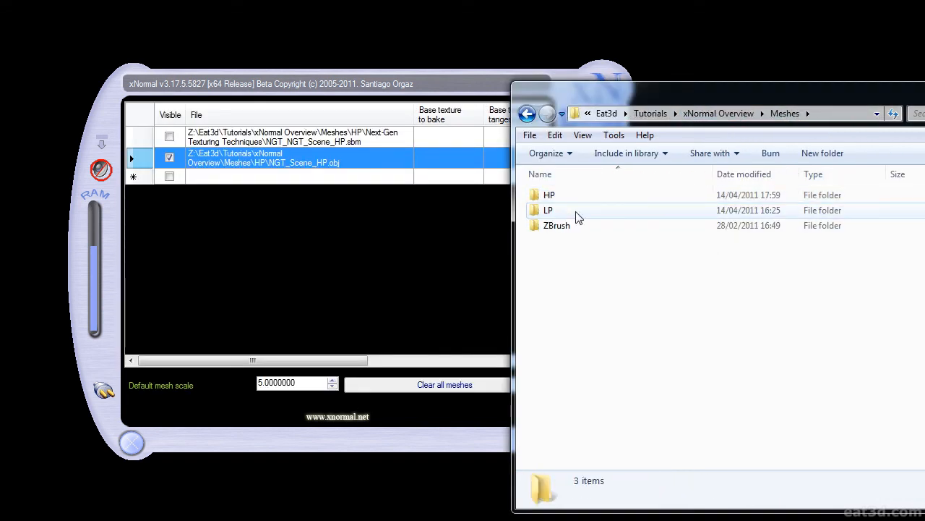
double_click(569, 196)
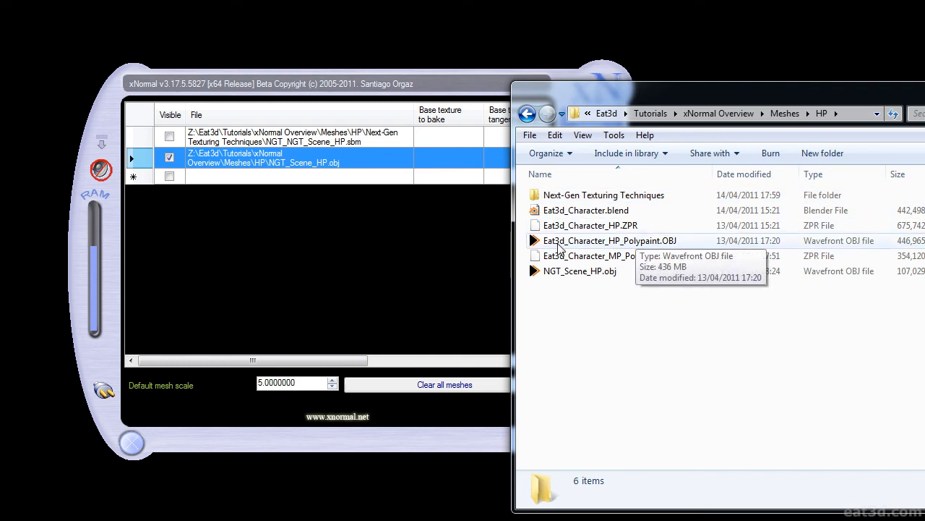
left_click_drag(590, 240, 363, 182)
left_click(170, 157)
Add Eat3d_Character_LP.obj from the Meshes LP folder to the low definition meshes and disable Concrete_LP.obj.
left_click(590, 153)
left_click(691, 88)
left_click(792, 114)
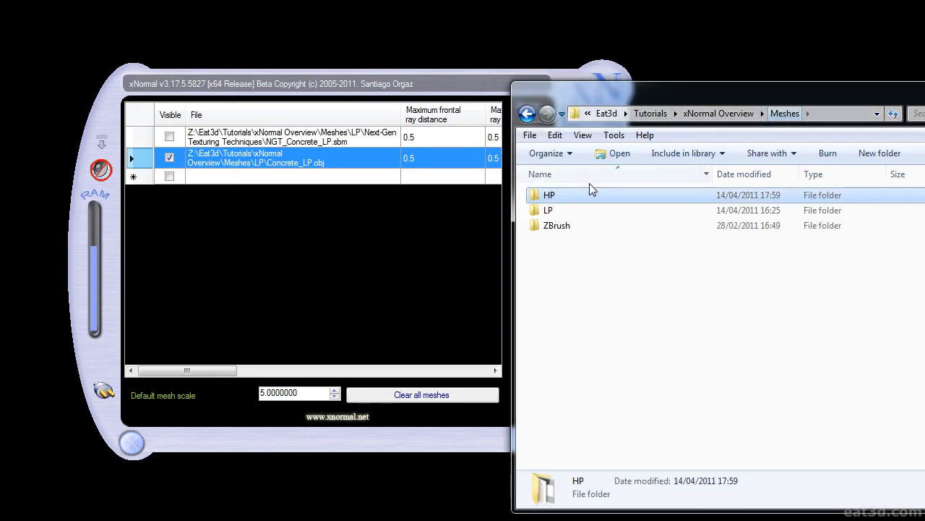
double_click(558, 211)
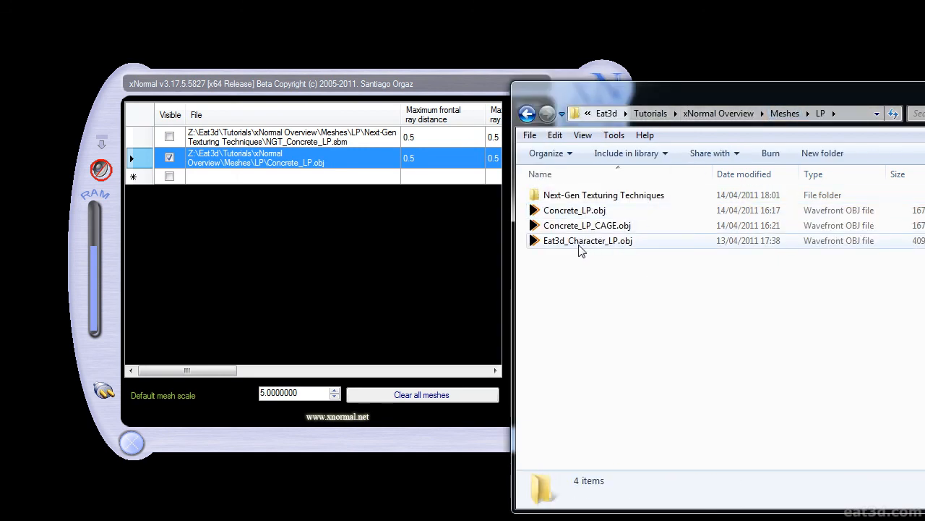
left_click_drag(602, 242, 384, 201)
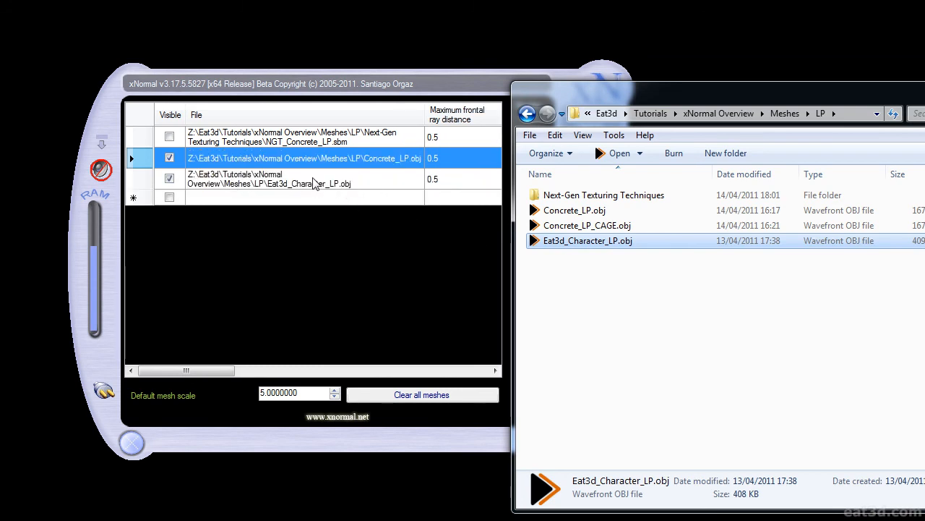
left_click(170, 159)
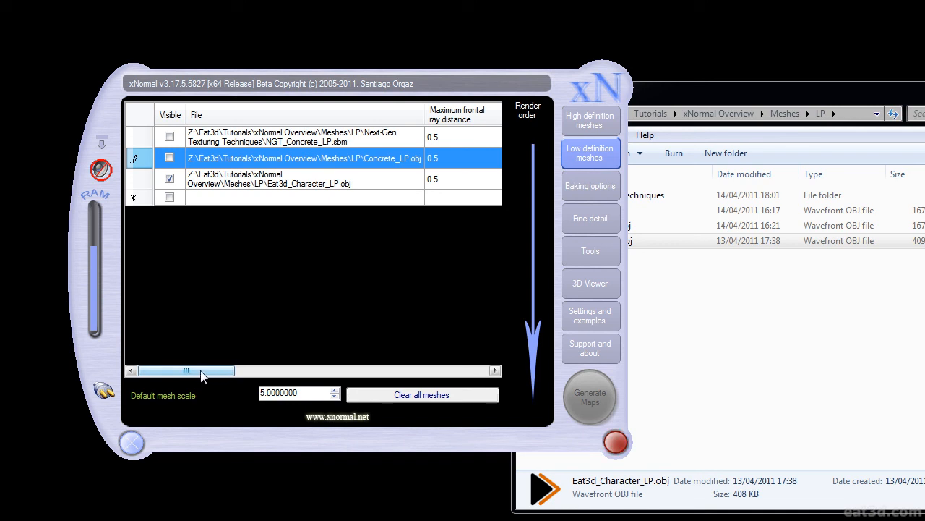
Run the Ray distance calculator on Eat3d_Character_LP.obj, stop the computation and copy the resulting values.
left_click_drag(202, 375, 254, 375)
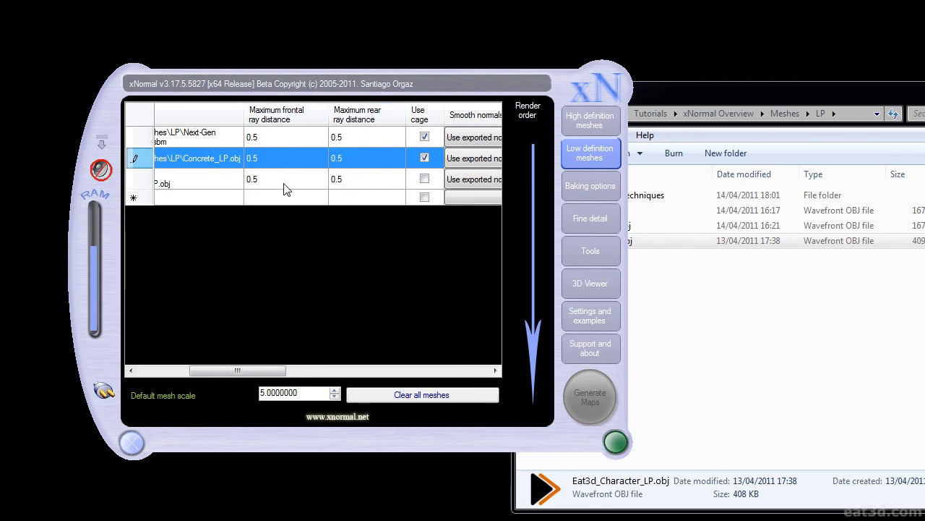
left_click_drag(237, 370, 254, 370)
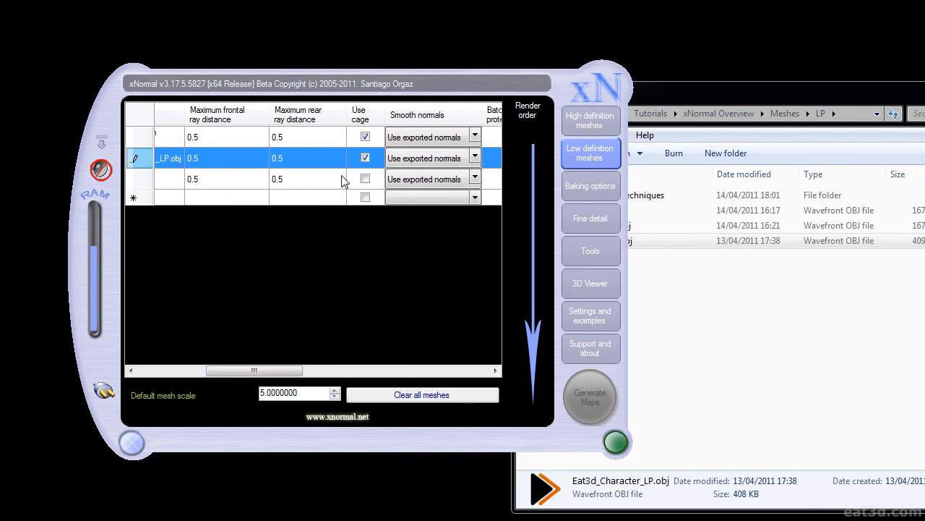
left_click_drag(254, 370, 212, 370)
left_click(592, 252)
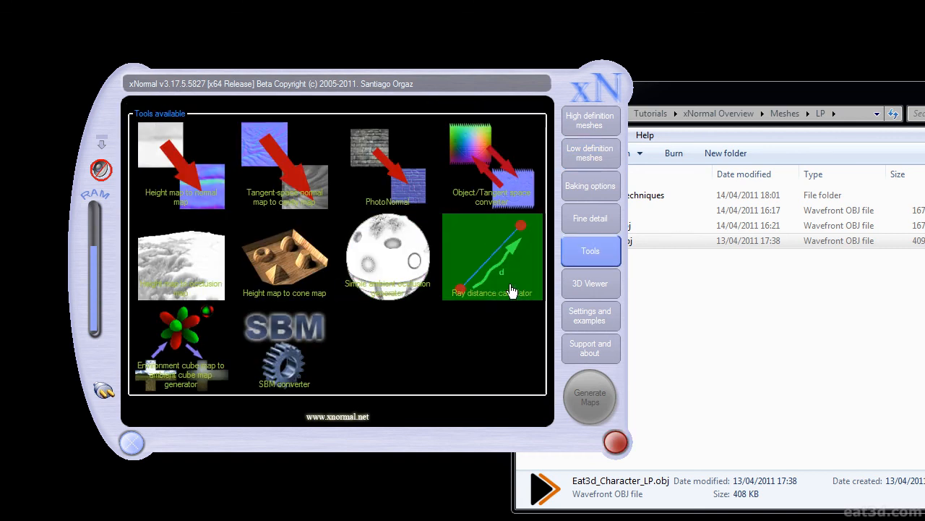
left_click(510, 276)
left_click_drag(595, 314, 484, 204)
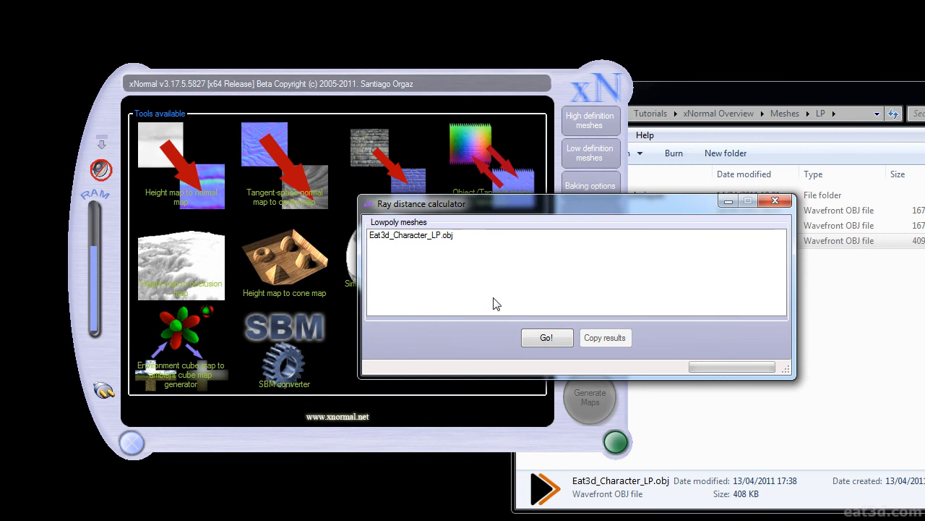
left_click(541, 338)
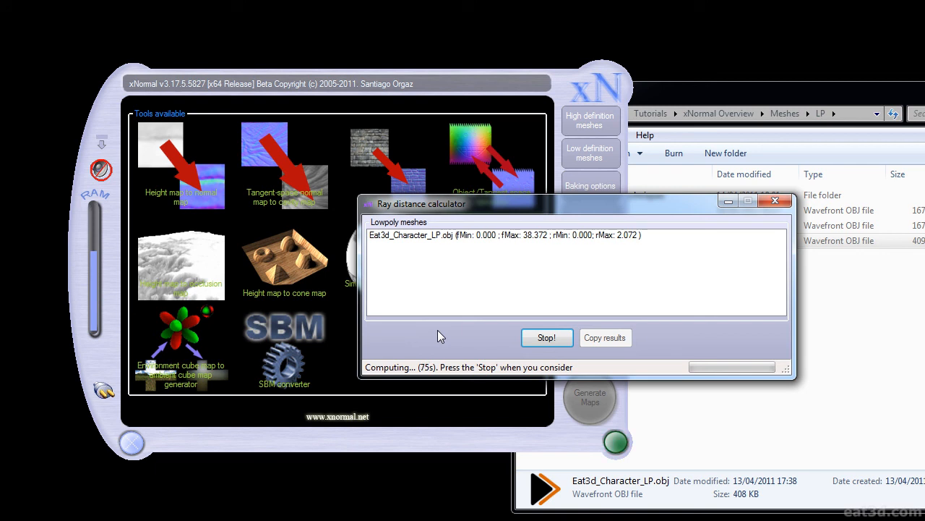
left_click(547, 339)
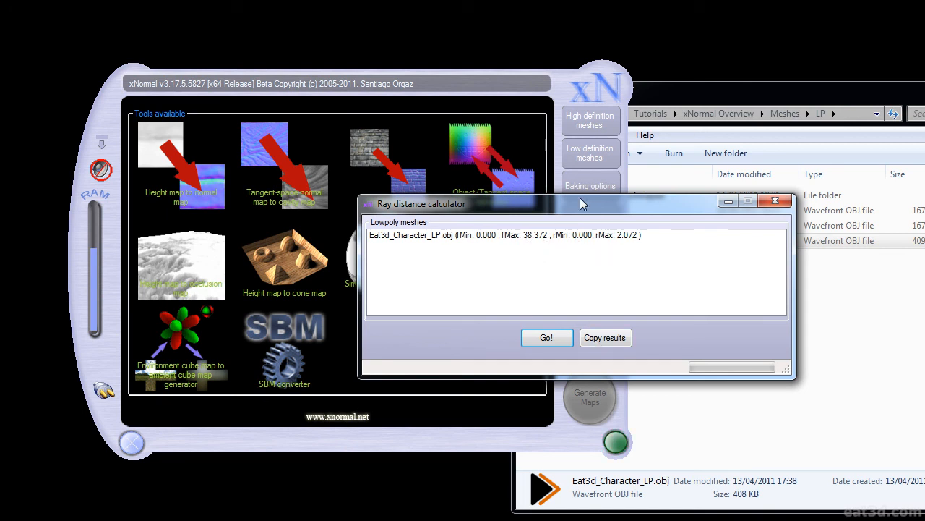
left_click(602, 338)
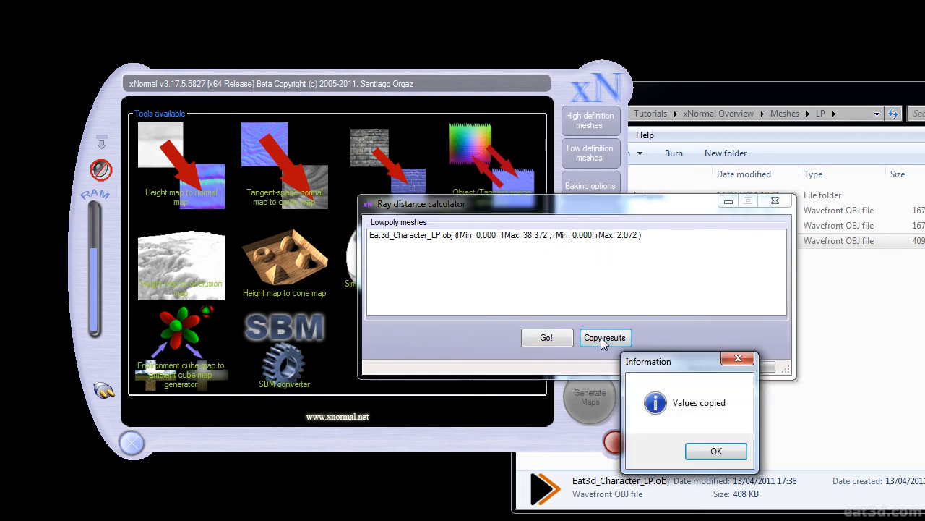
left_click(715, 450)
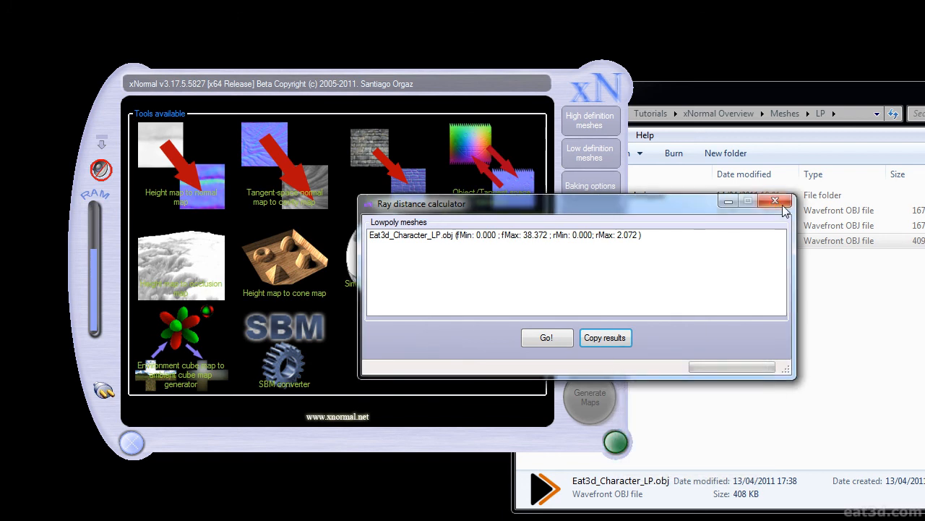
Close the Ray distance calculator and set Eat3d_Character_LP.obj's maximum frontal ray distance to 39 and maximum rear ray distance to 2.1.
left_click(775, 201)
left_click(604, 166)
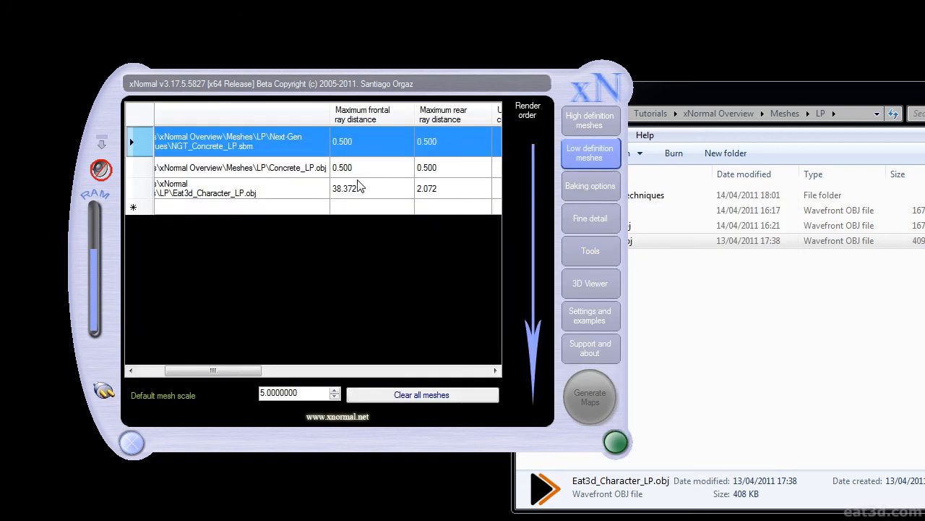
left_click_drag(217, 373, 221, 374)
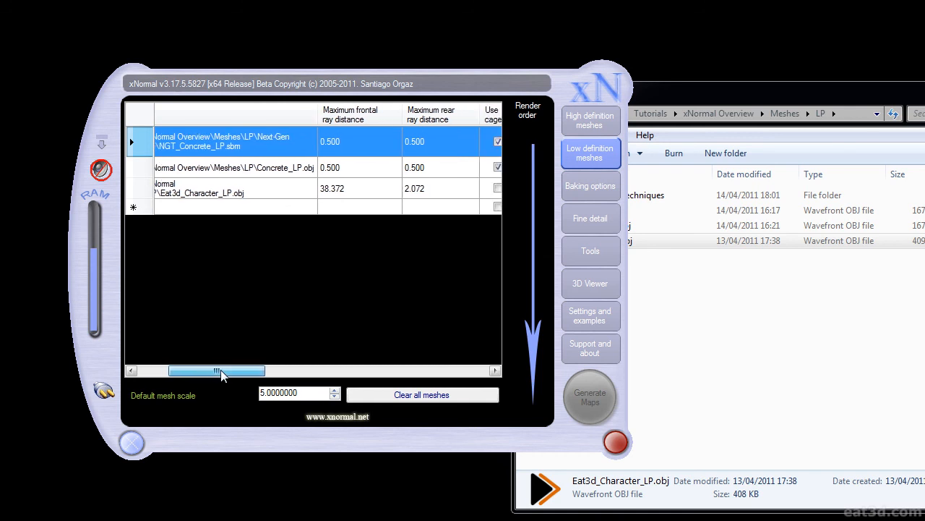
left_click(335, 191)
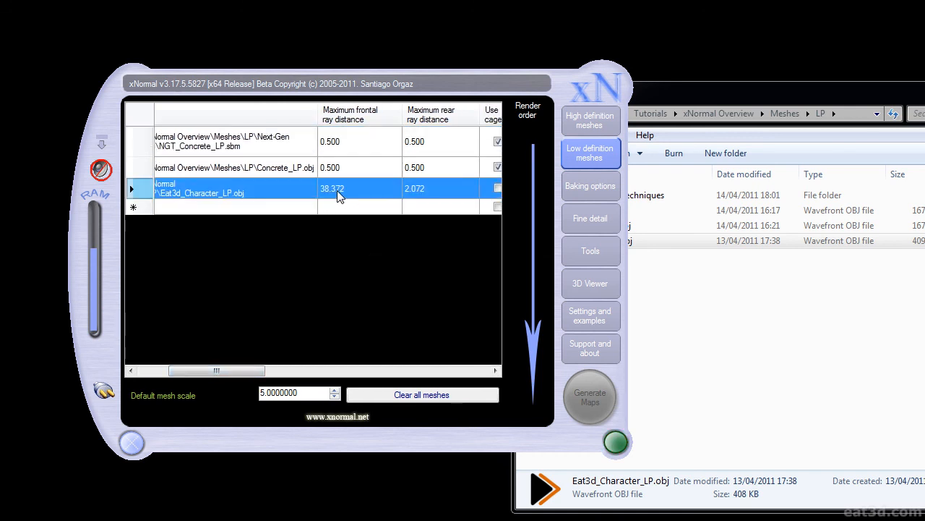
left_click(337, 190)
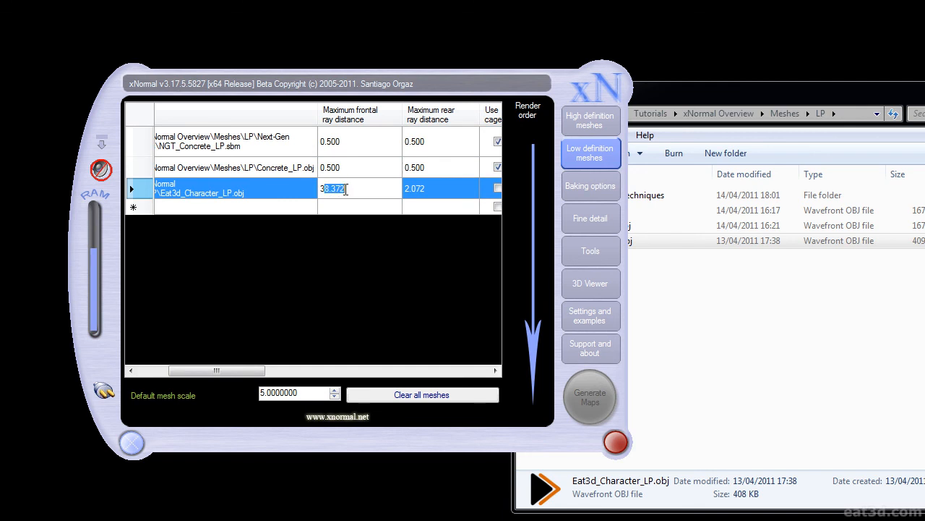
type("9")
left_click(413, 190)
left_click(417, 188)
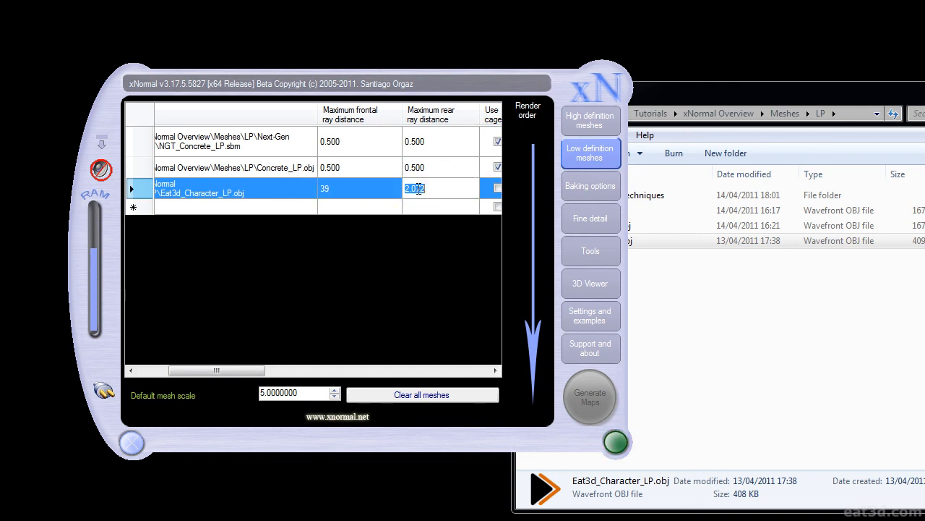
left_click_drag(410, 188, 437, 188)
type("1")
key("Return")
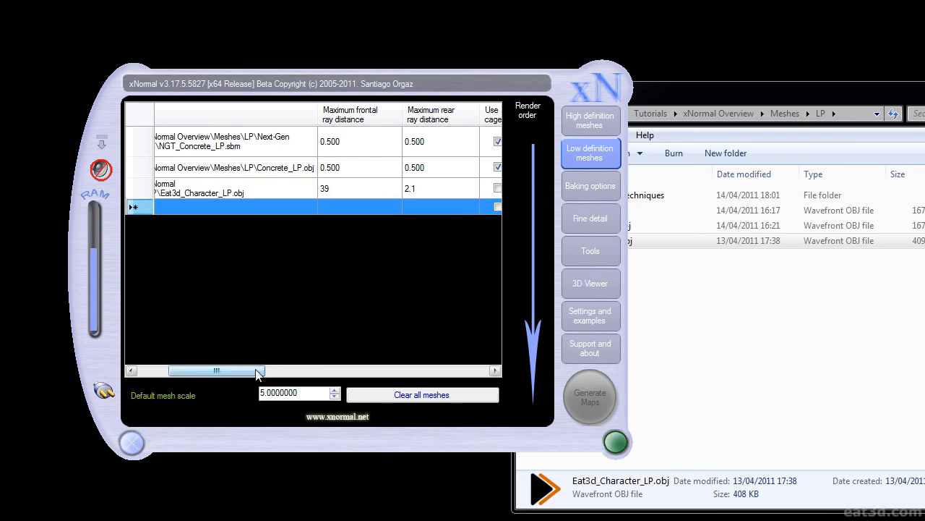
left_click_drag(250, 371, 219, 371)
Set the bake size to 2048 by 2048 and the edge padding to 8.
left_click(591, 187)
left_click(235, 138)
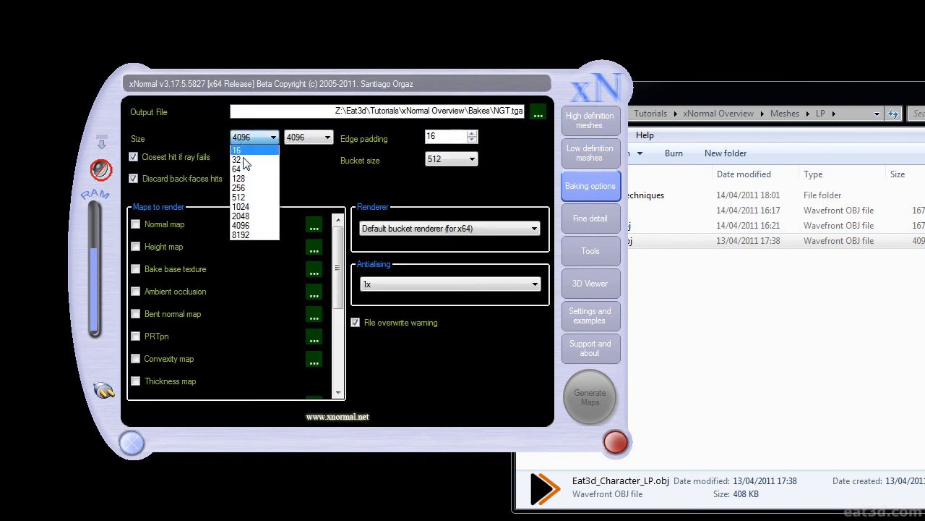
left_click(258, 216)
left_click(327, 139)
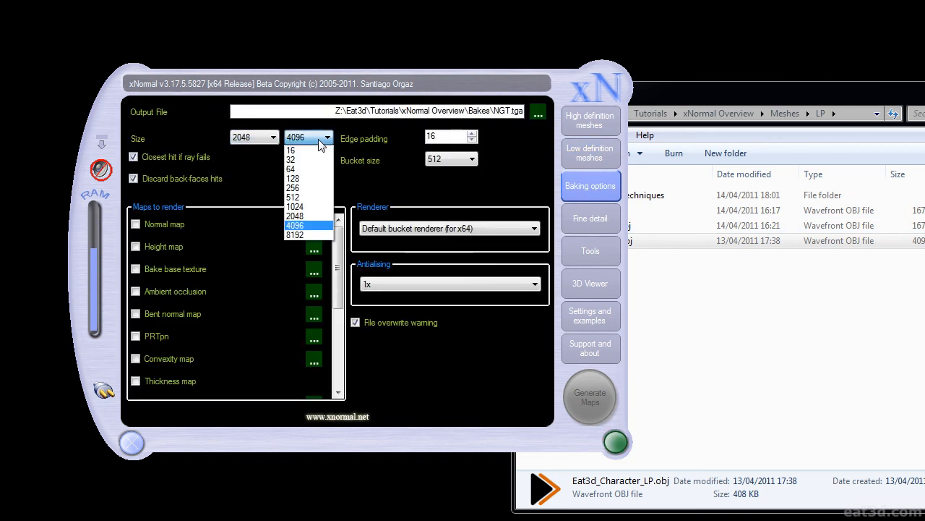
left_click(318, 216)
double_click(420, 138)
type("8")
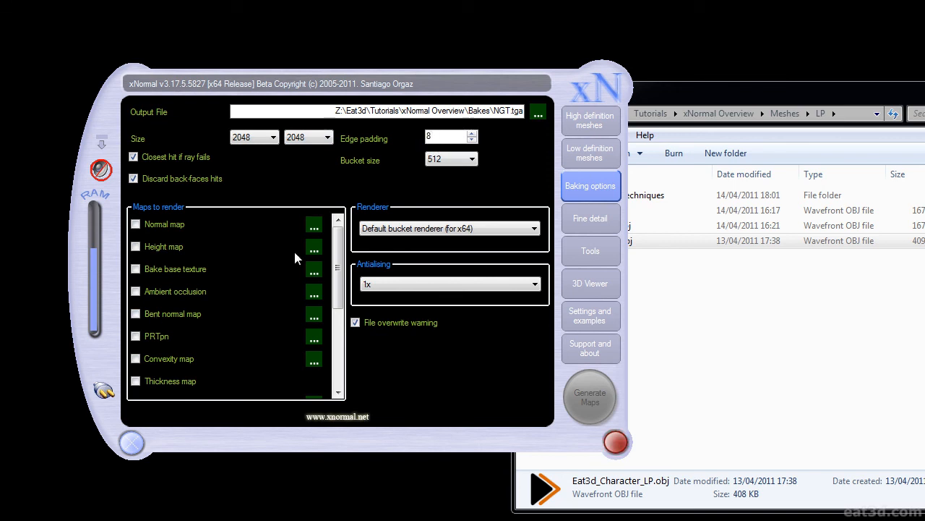
Enable Bake highpoly's vertex colors in the maps to render and give it a black background color.
left_click_drag(339, 269, 339, 347)
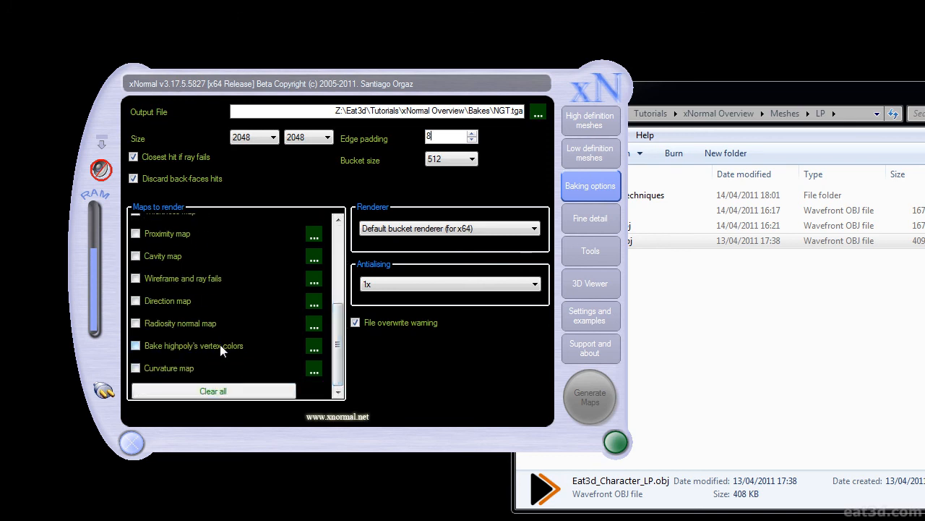
left_click(136, 346)
left_click(314, 348)
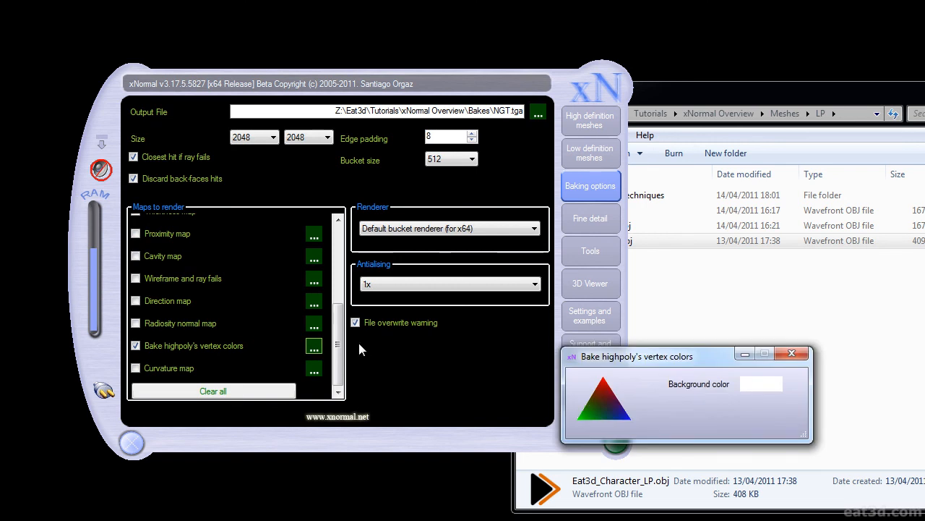
left_click_drag(606, 359, 310, 240)
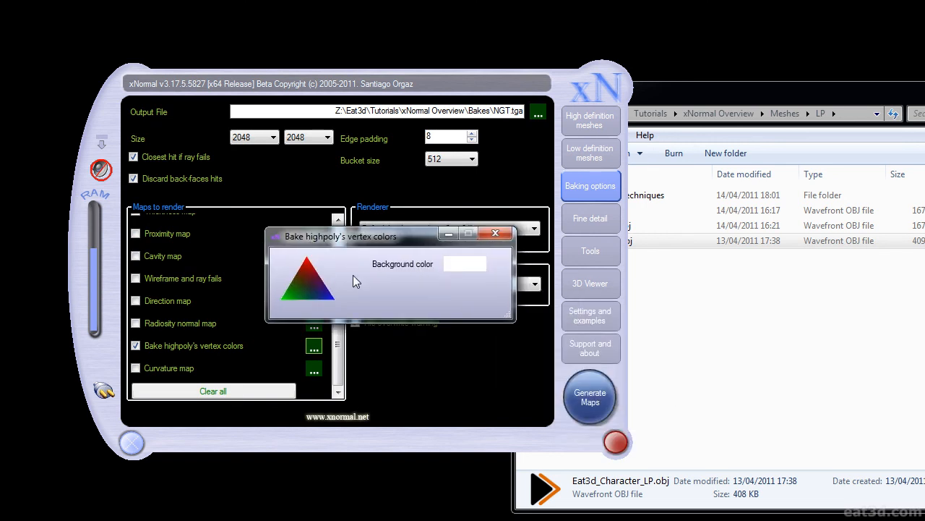
left_click(463, 268)
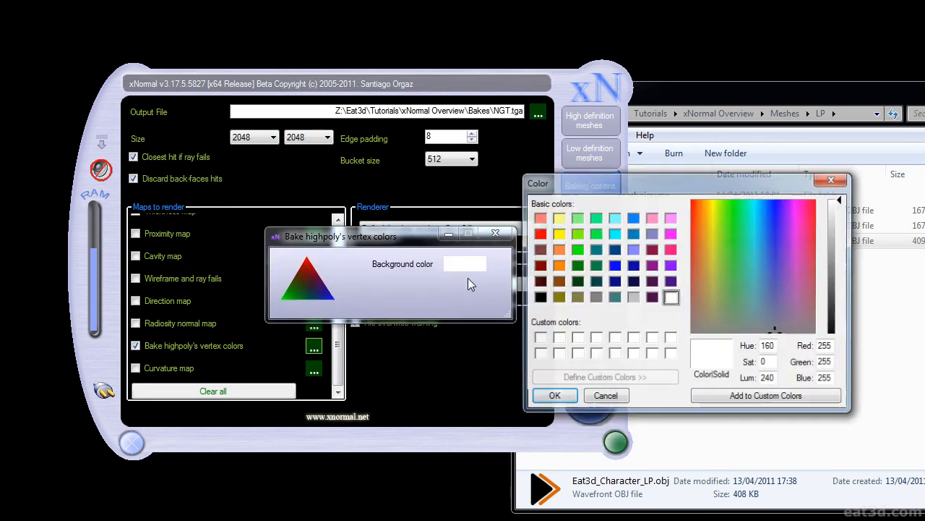
left_click(544, 298)
left_click(554, 397)
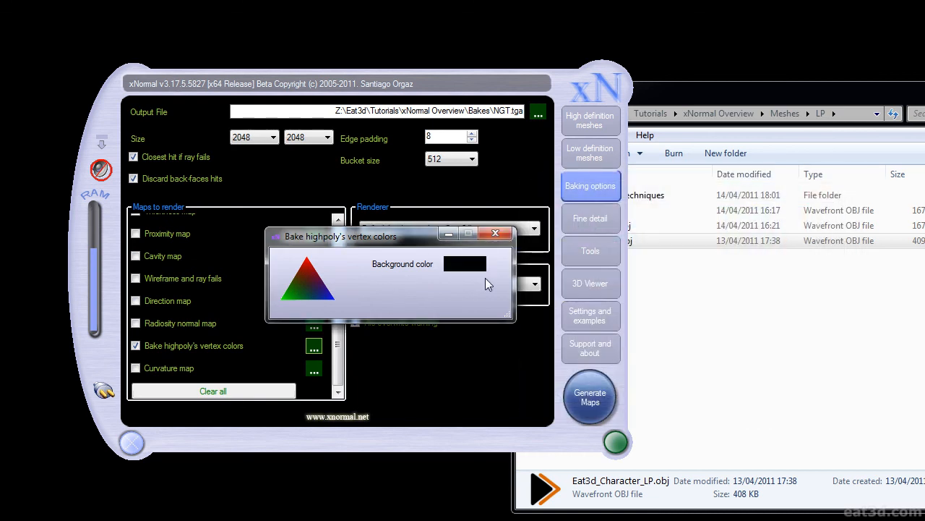
left_click(495, 233)
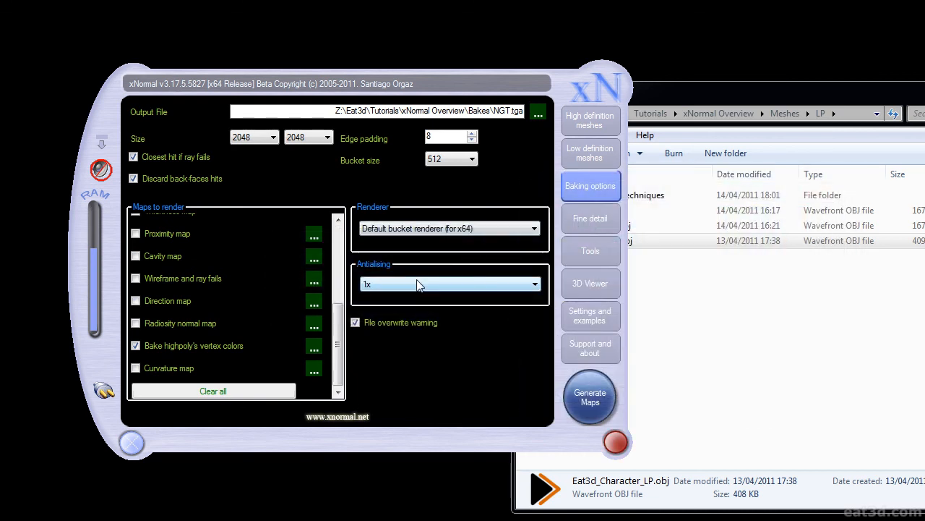
Turn off Ignore per-vertex-color for the high definition mesh Eat3d_Character_HP_Polypaint.OBJ.
left_click(589, 120)
left_click_drag(256, 367, 441, 361)
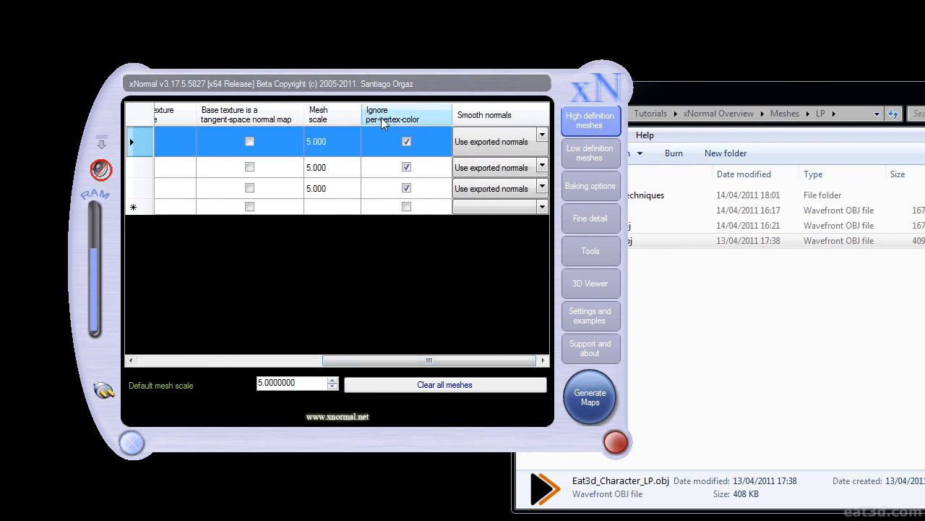
left_click(407, 188)
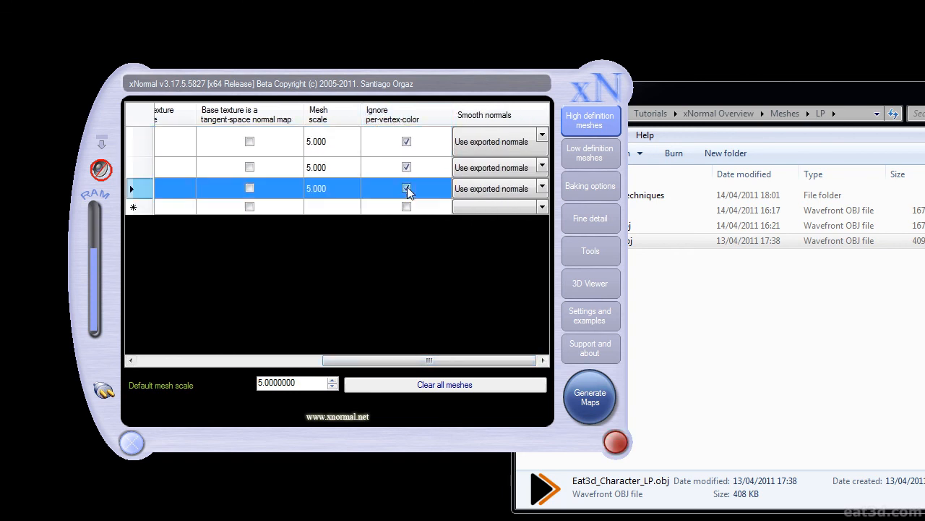
left_click_drag(425, 360, 230, 360)
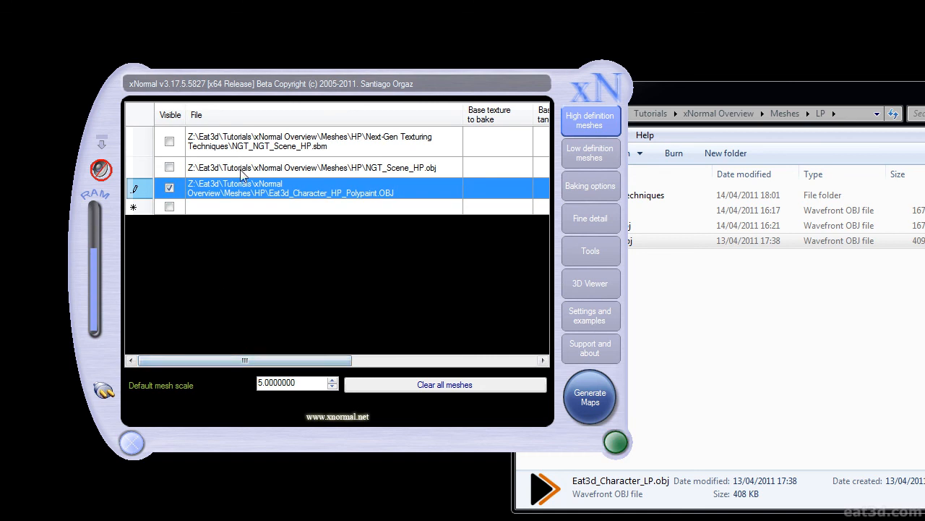
Check the low definition mesh and baking options, and generate the highpoly vertex color map.
left_click(586, 154)
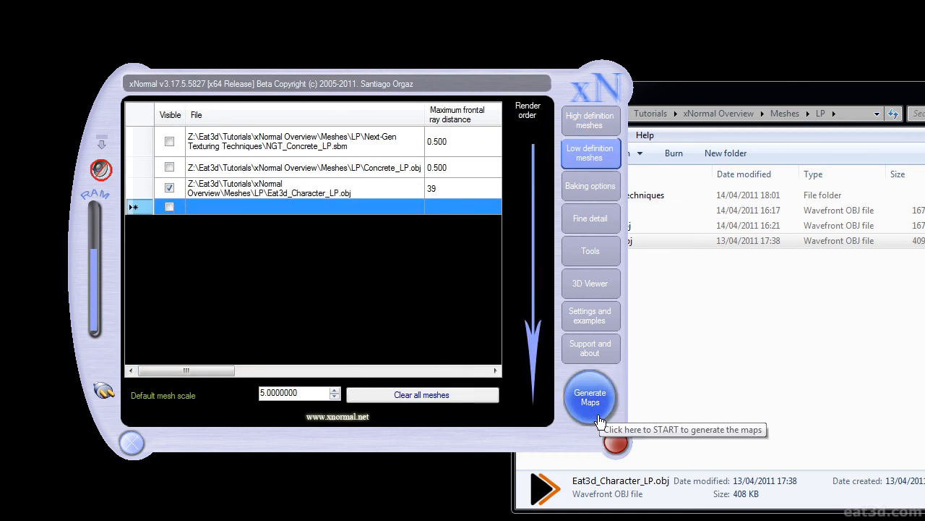
left_click(591, 188)
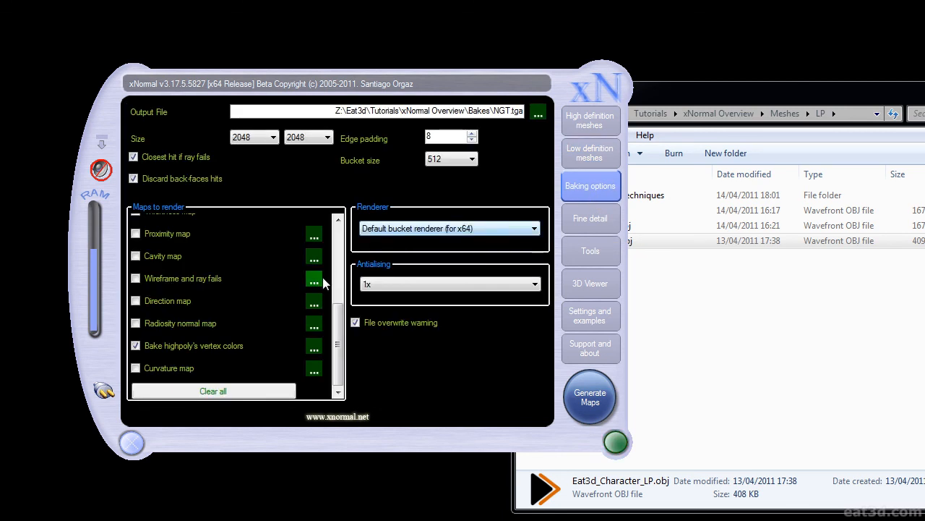
scroll(341, 316, "up", 5)
scroll(342, 316, "down", 5)
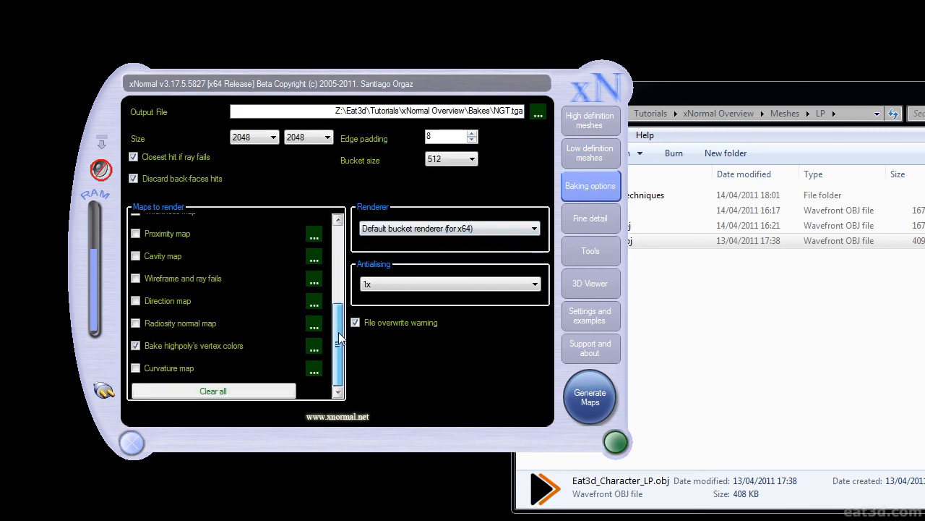
left_click(596, 399)
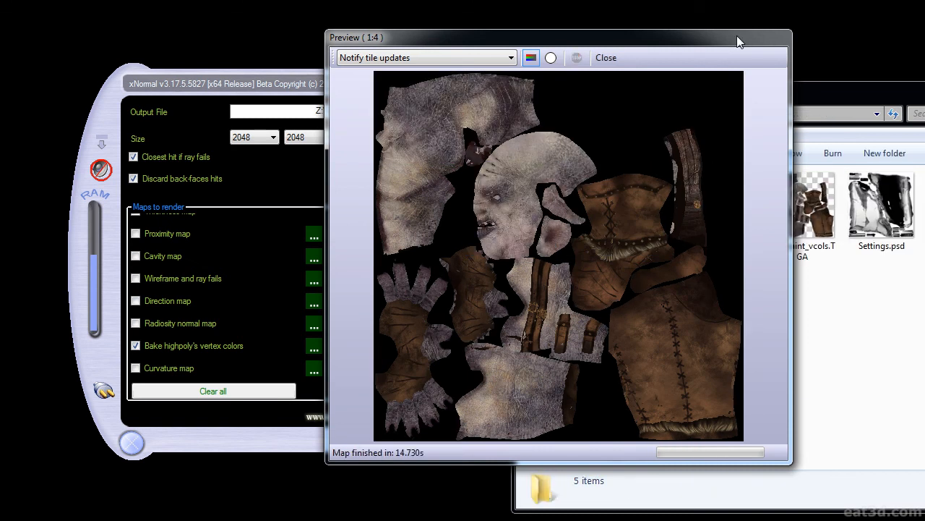
Open the baked Polypaint_vcols.TGA from the Bakes folder in Photoshop.
left_click(920, 83)
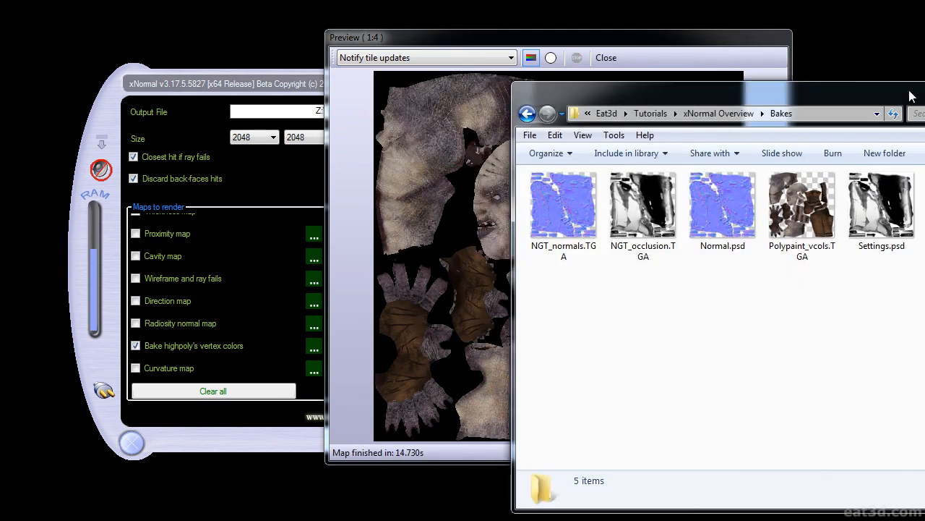
left_click(802, 207)
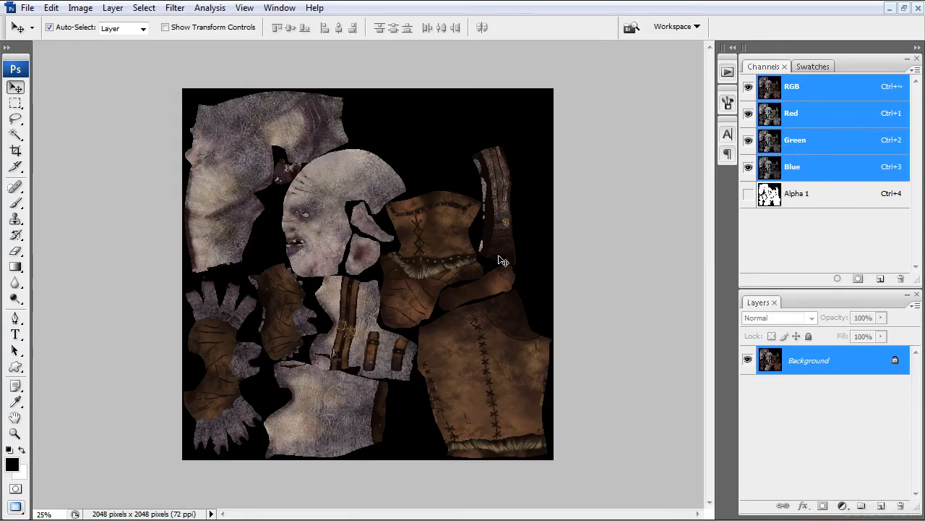
Examine the baked vertex color texture up close, including the face, straps, stitched leather and hands, and as a whole.
scroll(375, 257, "up", 2, "alt")
scroll(466, 256, "up", 1, "alt")
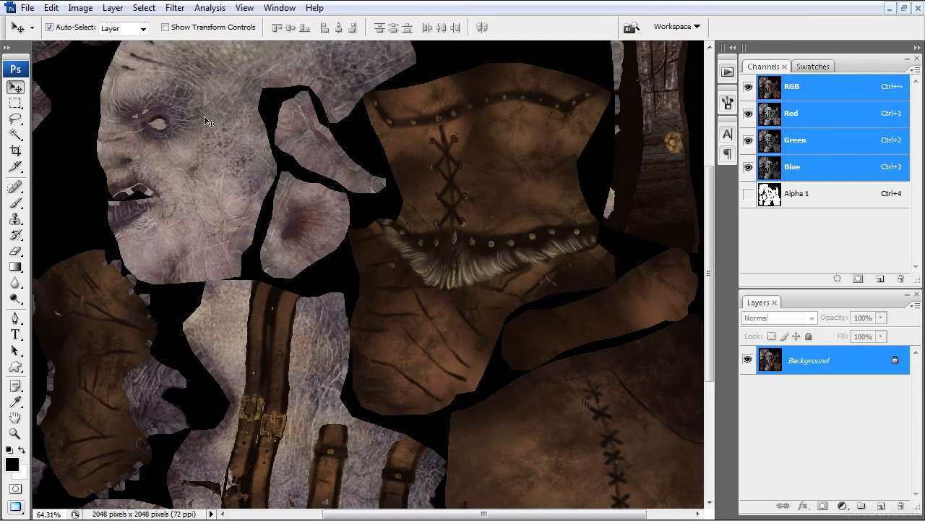
scroll(133, 110, "up", 2, "alt")
scroll(128, 119, "down", 3, "alt")
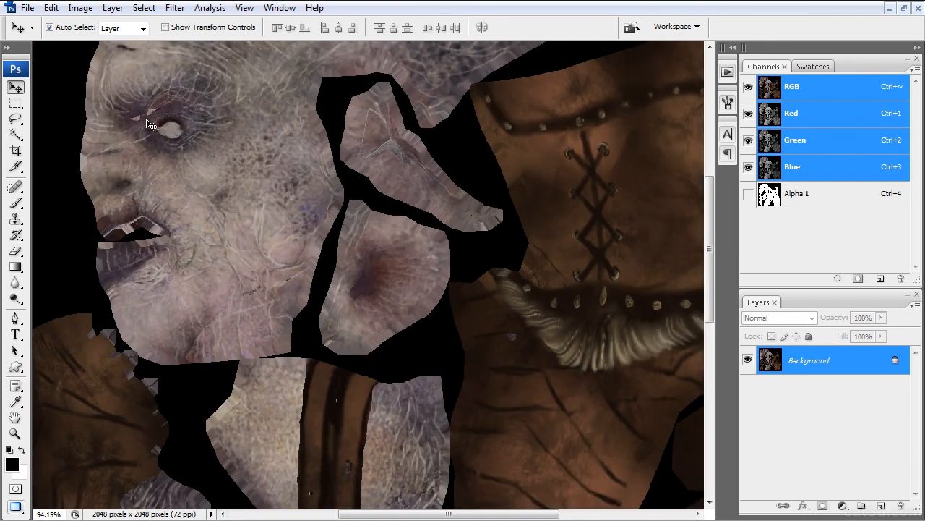
scroll(311, 398, "up", 2, "alt")
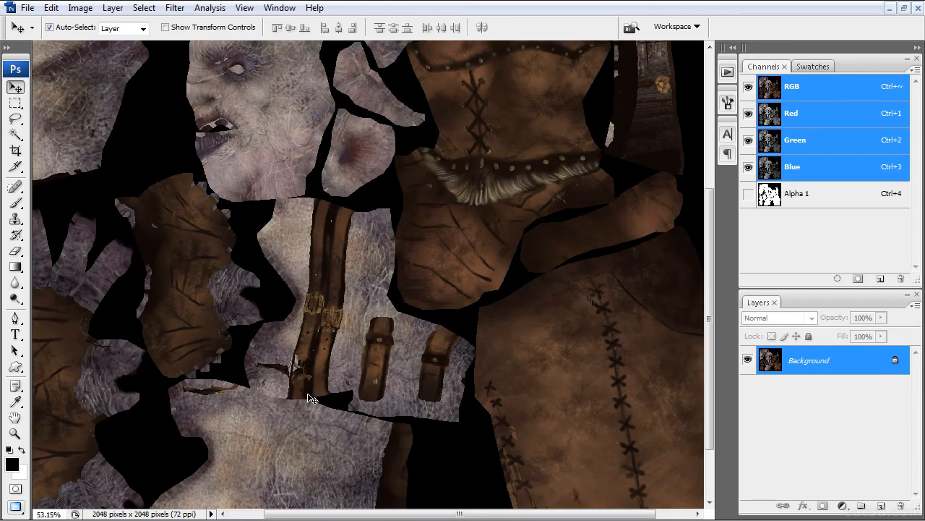
scroll(330, 256, "down", 2, "alt")
scroll(330, 256, "down", 2, "alt")
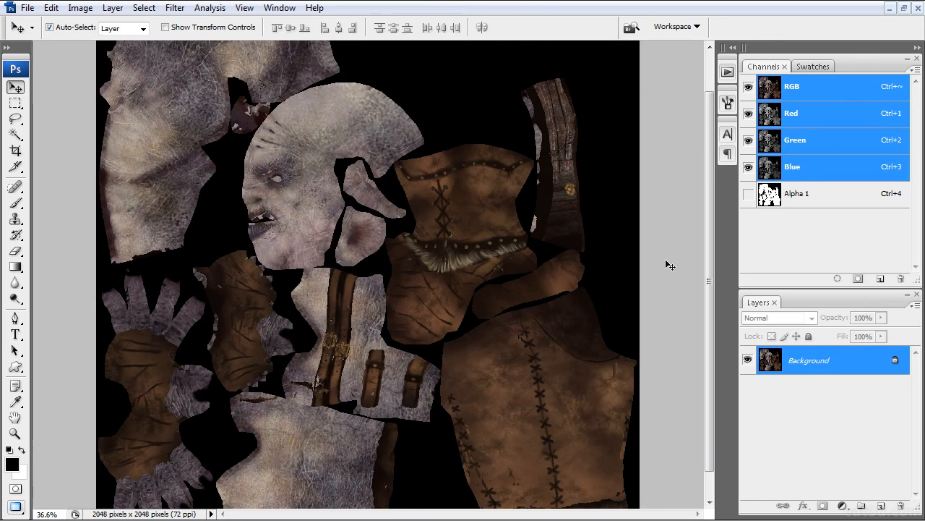
scroll(410, 392, "down", 2, "alt")
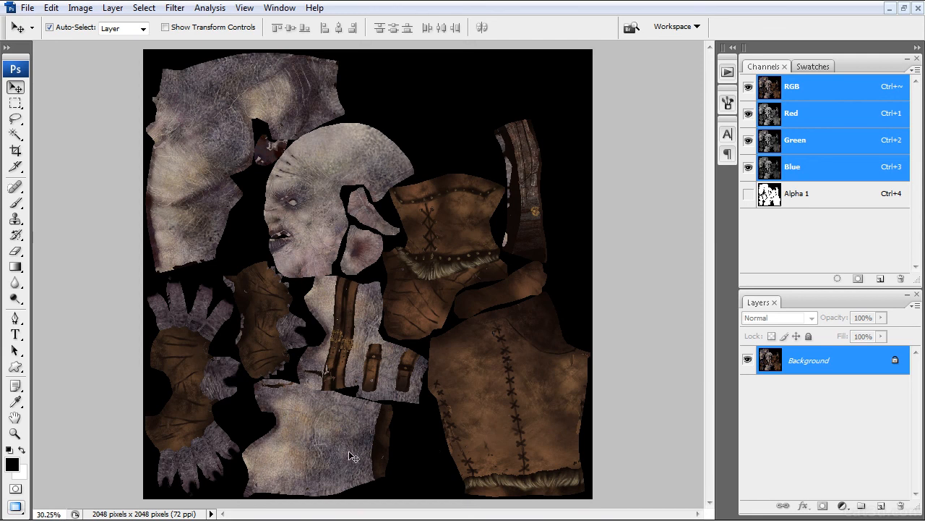
scroll(473, 407, "up", 4, "alt")
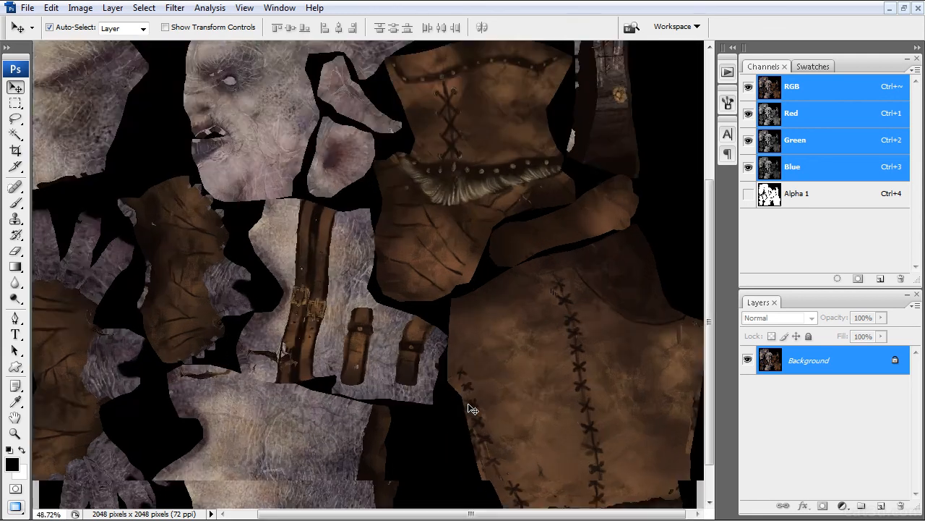
scroll(543, 419, "up", 1, "alt")
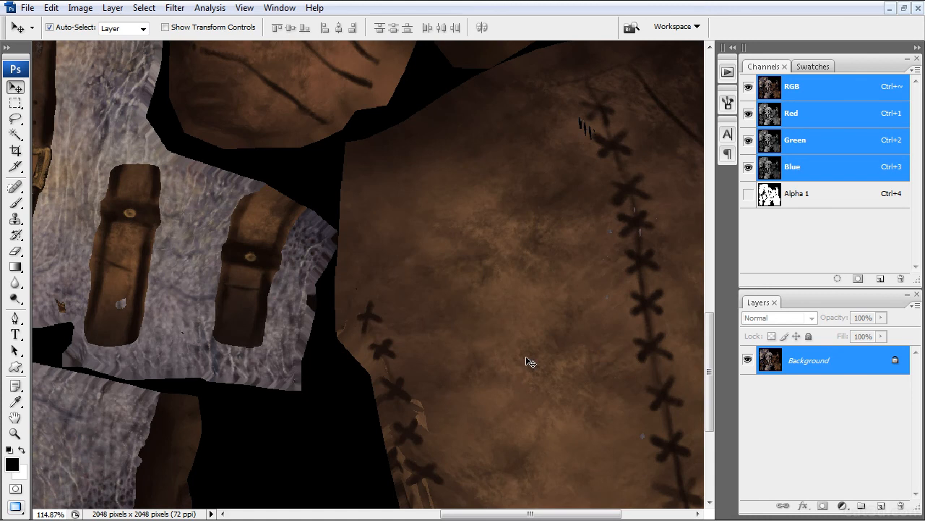
scroll(526, 357, "down", 3)
scroll(194, 406, "down", 8)
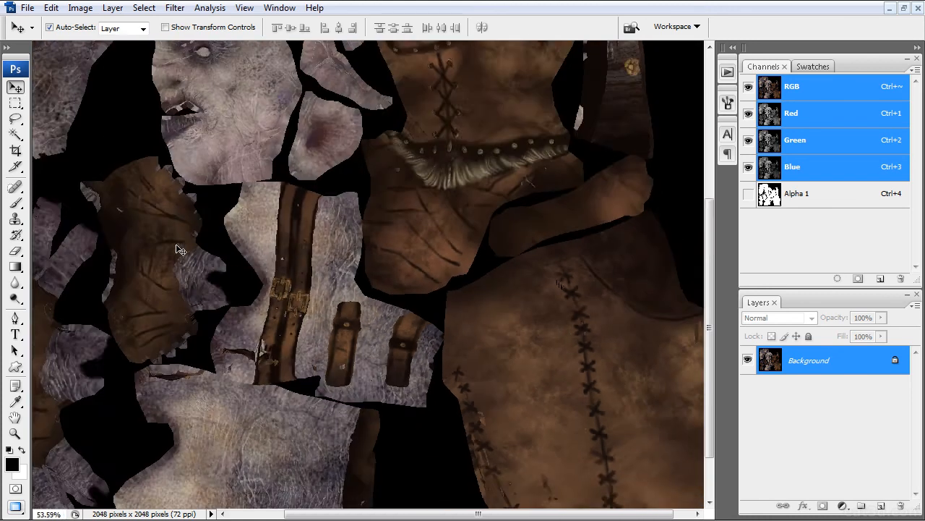
scroll(177, 278, "down", 2)
scroll(162, 199, "up", 5)
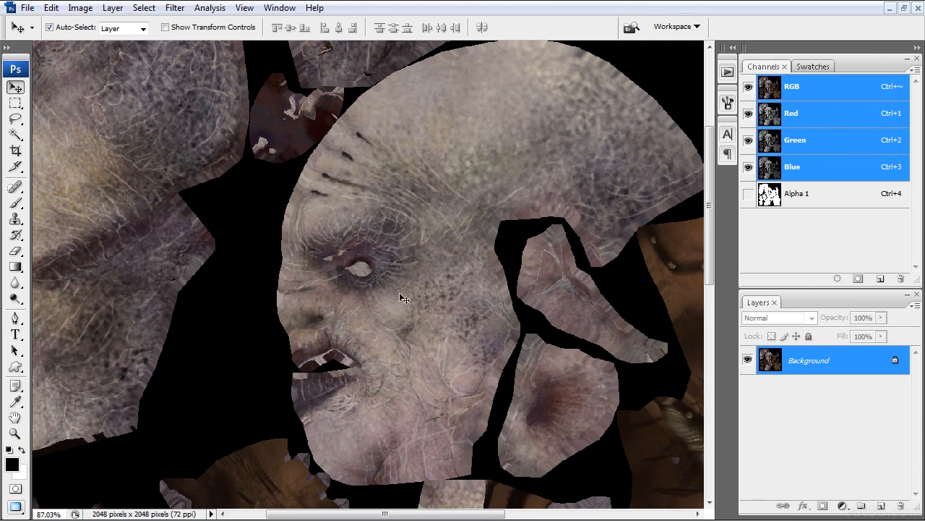
scroll(416, 325, "down", 4)
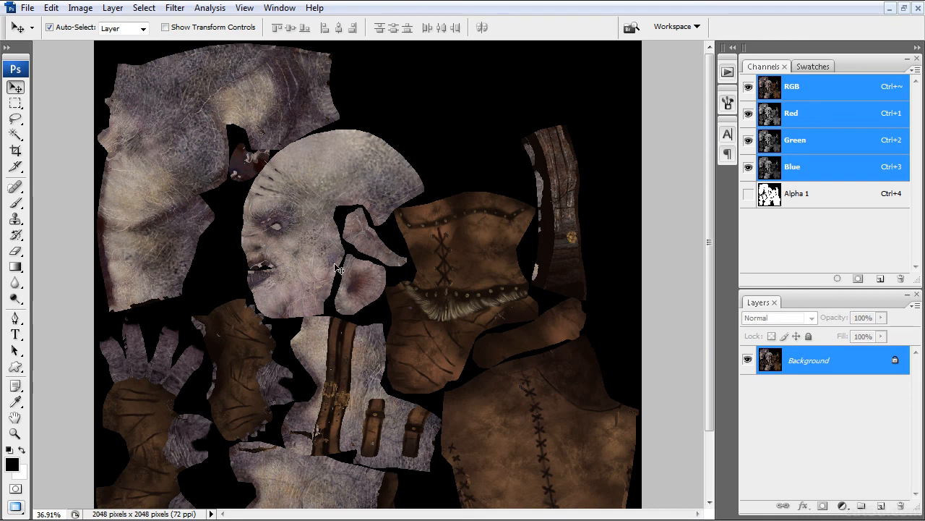
scroll(487, 270, "down", 2)
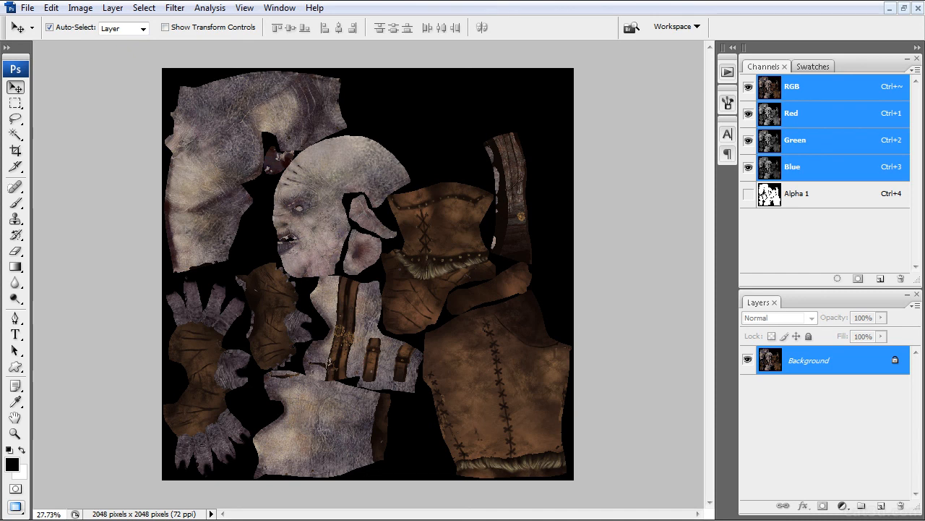
Switch to xNormal, set the output file to Polypaint_no_EP.TGA with edge padding 0, and generate the vertex color map.
key("alt+Tab")
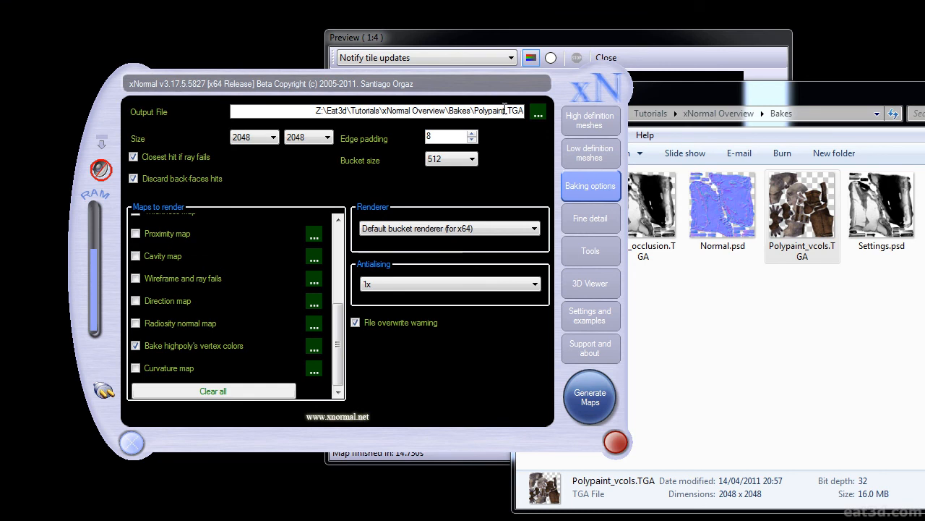
type("_no_")
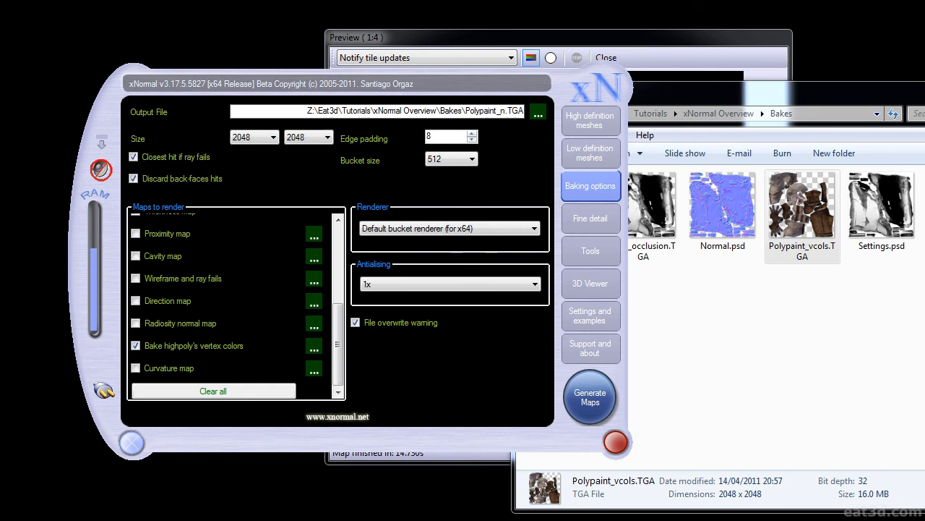
type("EP")
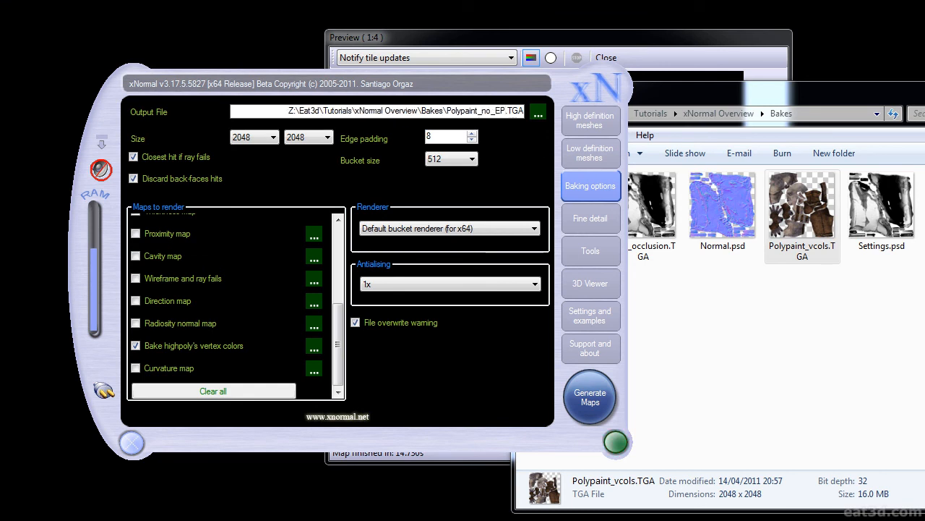
type("0")
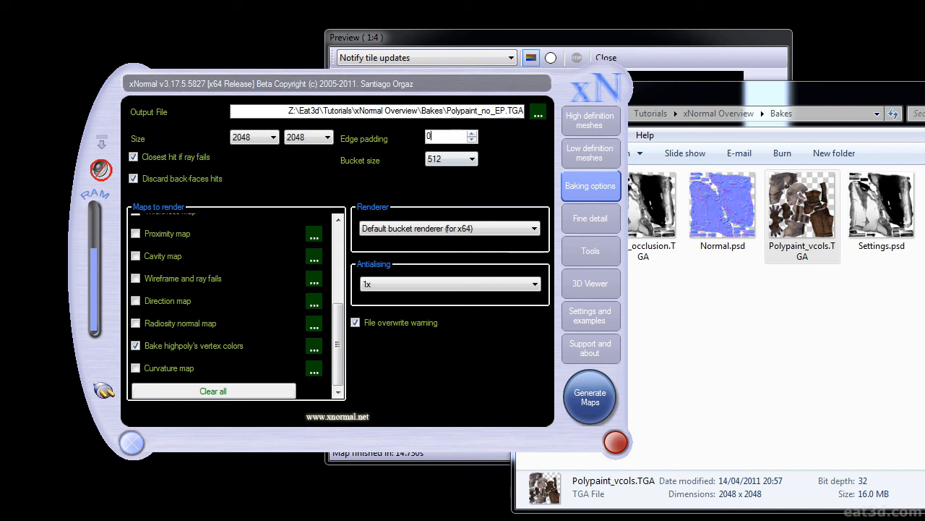
left_click(592, 402)
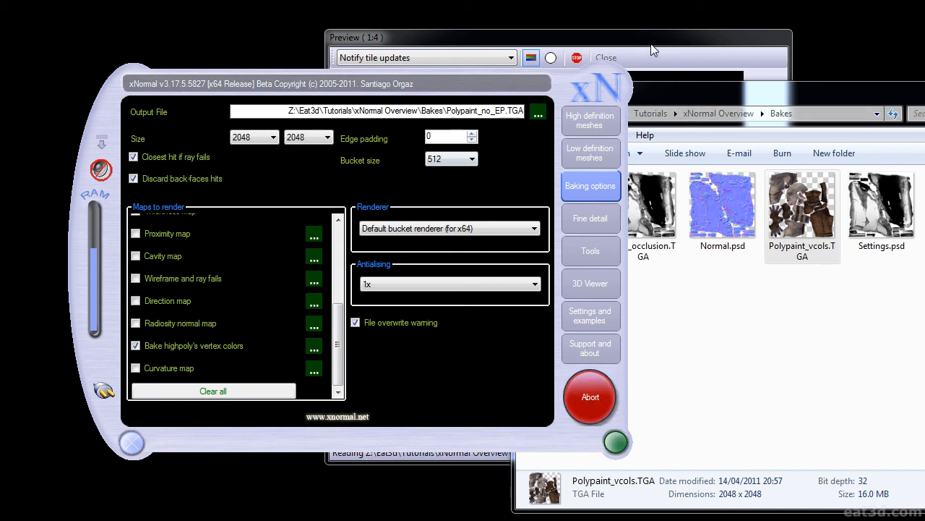
left_click(652, 49)
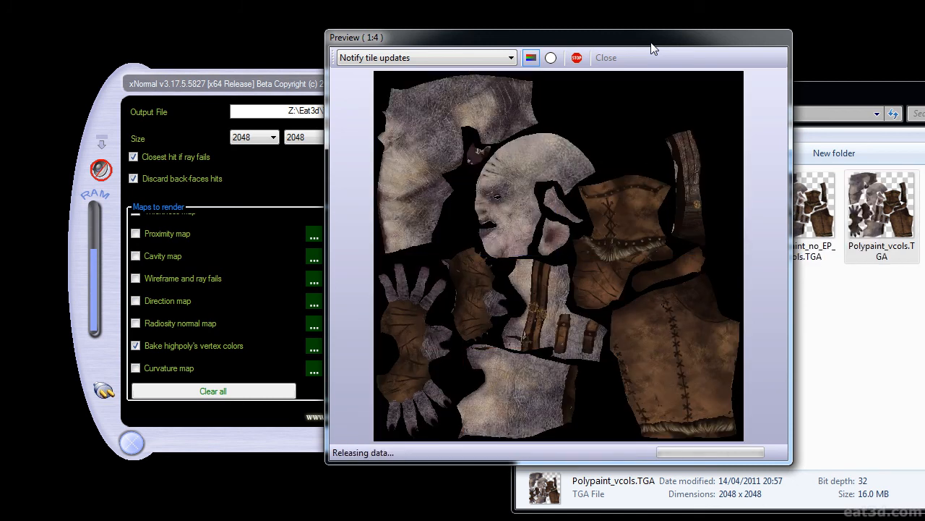
Open the baked Polypaint_no_EP_vcols.TGA from the Bakes folder in Photoshop.
left_click(851, 100)
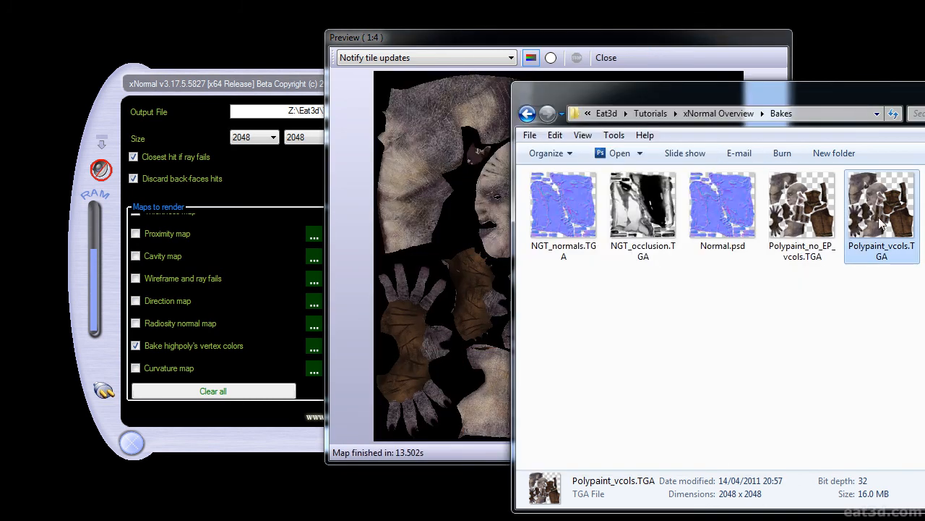
left_click(802, 257)
double_click(802, 256)
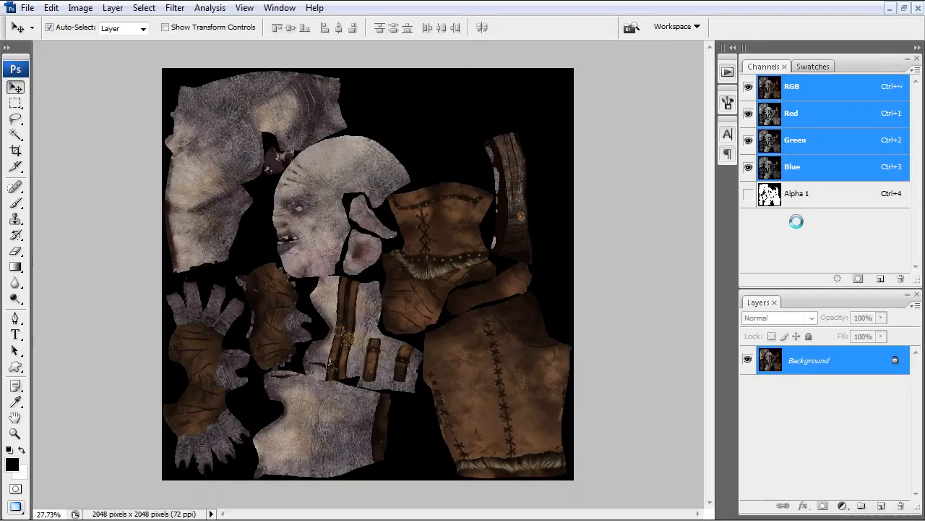
Copy the Polypaint_no_EP_vcols.TGA texture as a new layer onto Polypaint_vcols.TGA and fit the image to the view.
left_click(903, 9)
left_click_drag(285, 97, 571, 103)
left_click_drag(847, 365, 332, 311)
left_click(431, 102)
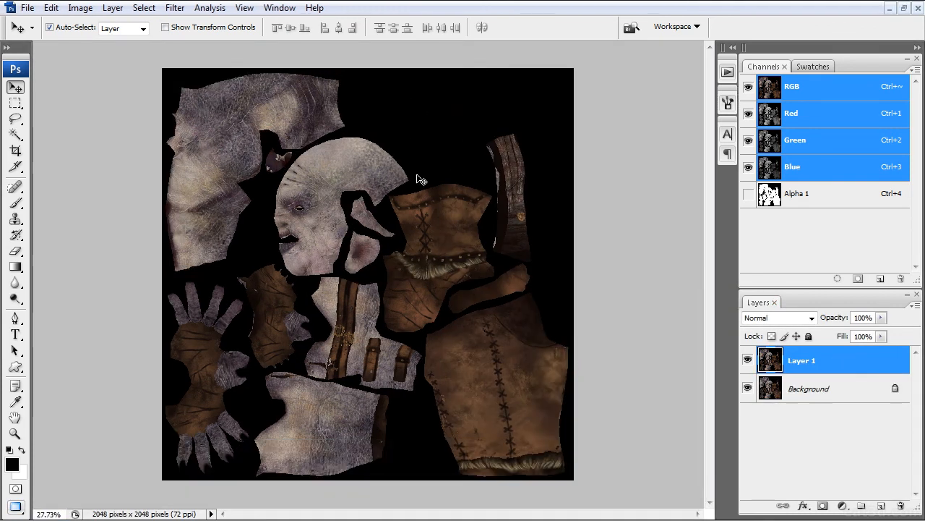
key("ctrl+0")
Compare the bakes with and without edge padding by toggling the copied layer's visibility, and delete that layer.
left_click(749, 360)
left_click(748, 360)
left_click(748, 360)
left_click(748, 360)
left_click(748, 360)
left_click(748, 360)
left_click_drag(837, 364, 901, 506)
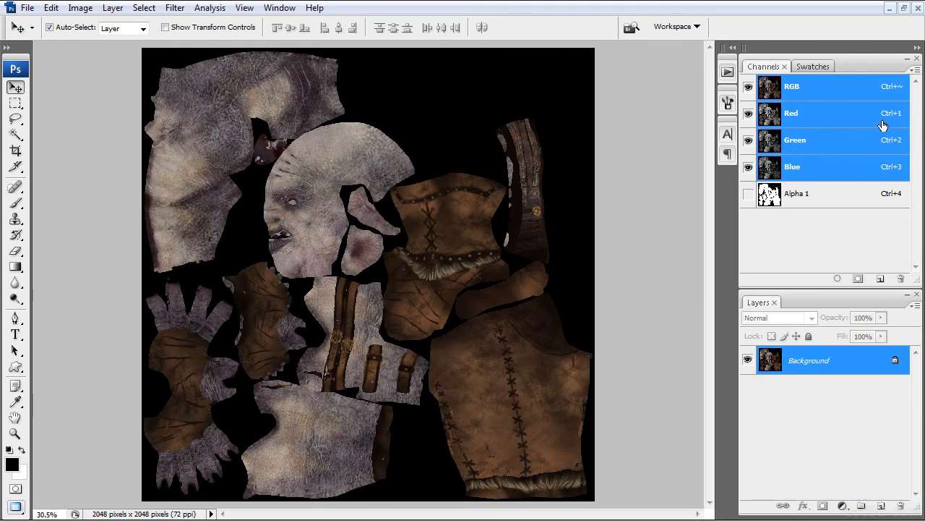
In Polypaint_no_EP_vcols.TGA, load Alpha 1 as a selection, unlock the background as Layer 0 and mask it with the selection.
left_click(905, 8)
left_click_drag(651, 97, 485, 81)
left_click(769, 194, "ctrl")
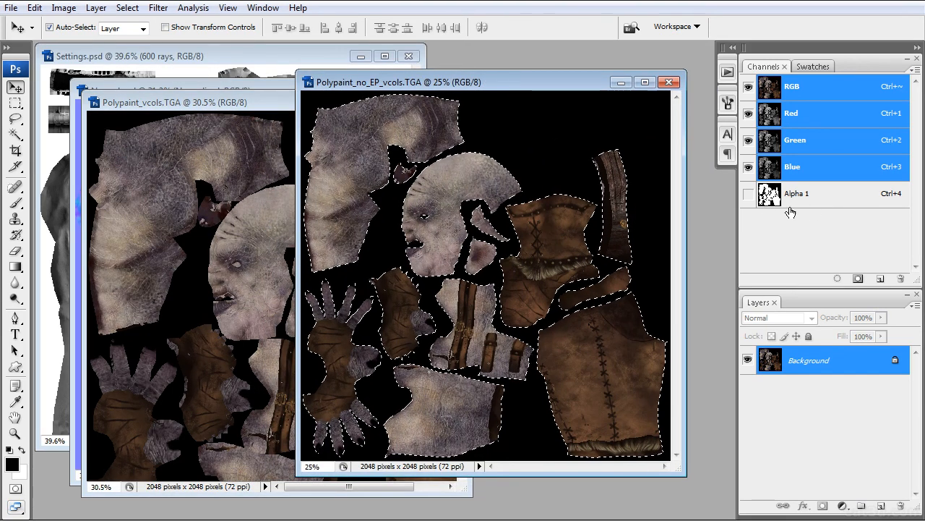
double_click(820, 363)
key("Return")
left_click(823, 505)
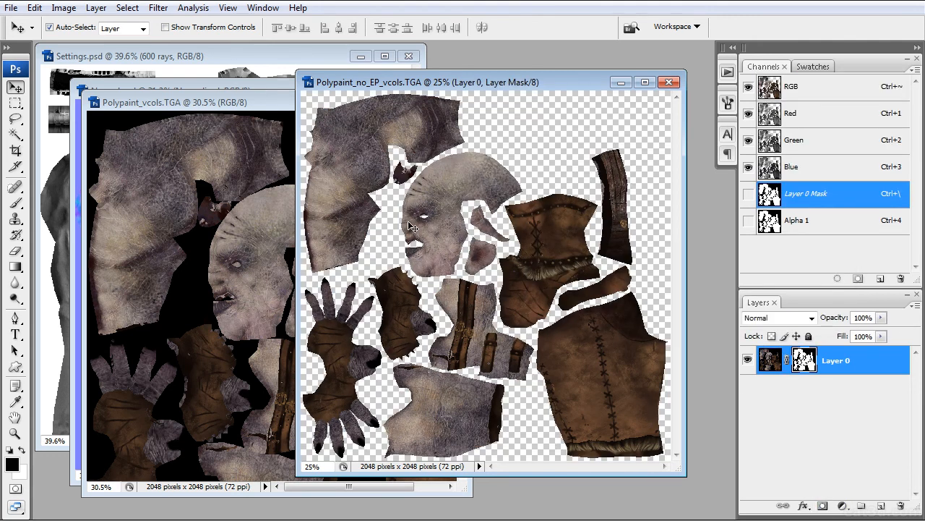
Apply the layer mask on Layer 0 permanently.
scroll(409, 227, "up", 3, "alt")
right_click(804, 360)
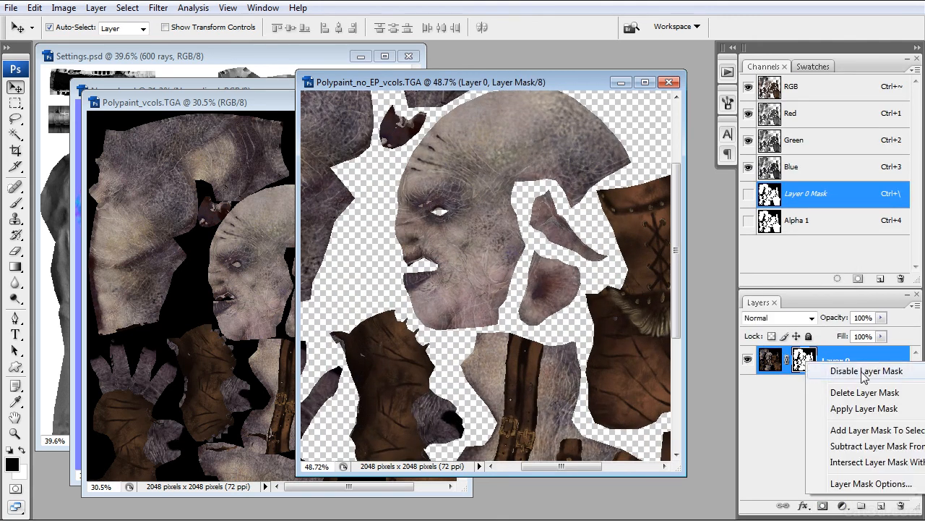
left_click(864, 410)
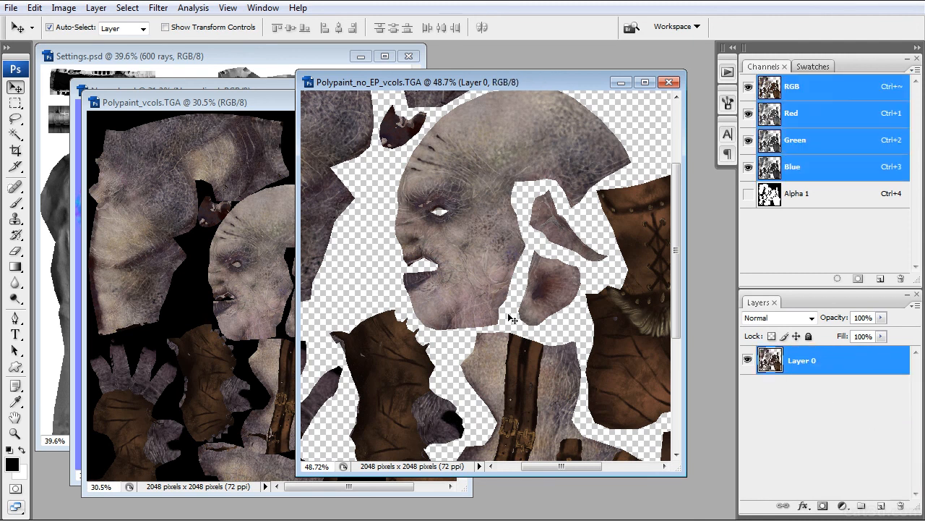
Run the xNormal Dilation filter on Layer 0 with a radius of 8 pixels.
scroll(404, 248, "up", 2, "alt")
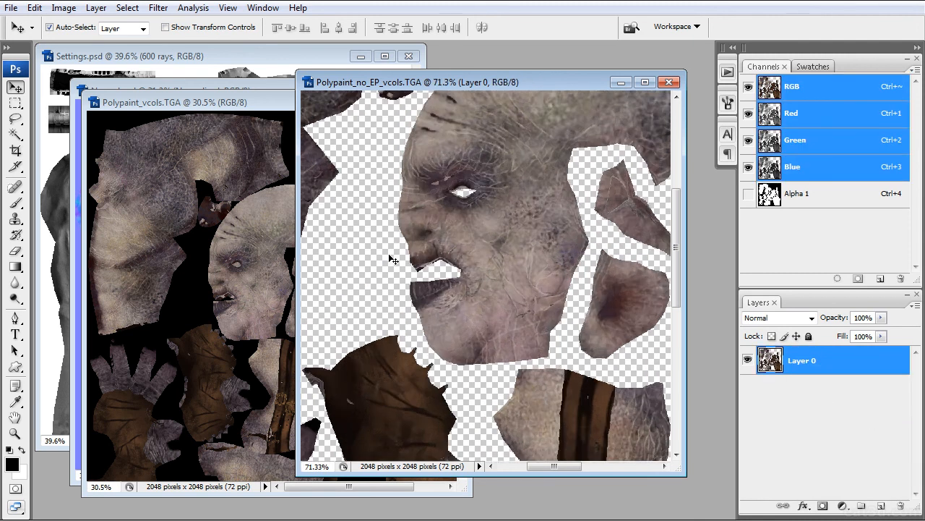
left_click(645, 82)
scroll(427, 258, "down", 1, "alt")
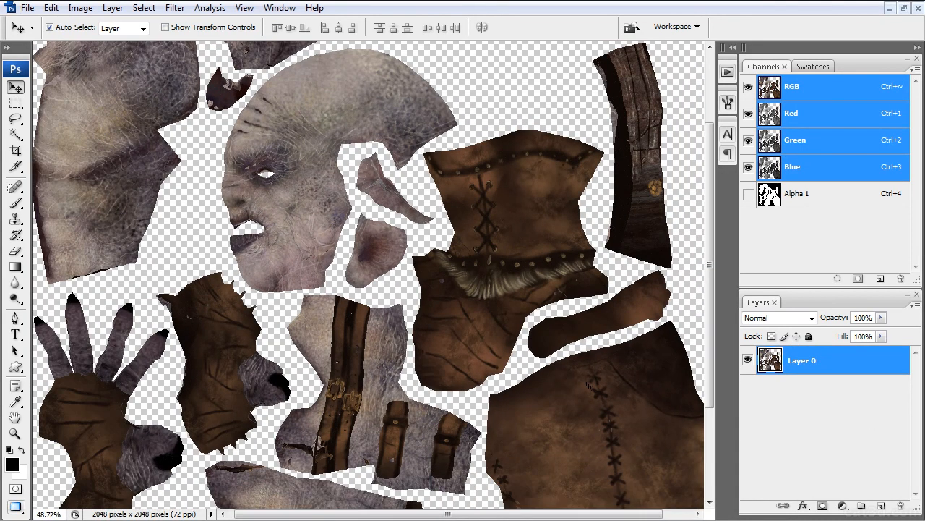
left_click(175, 7)
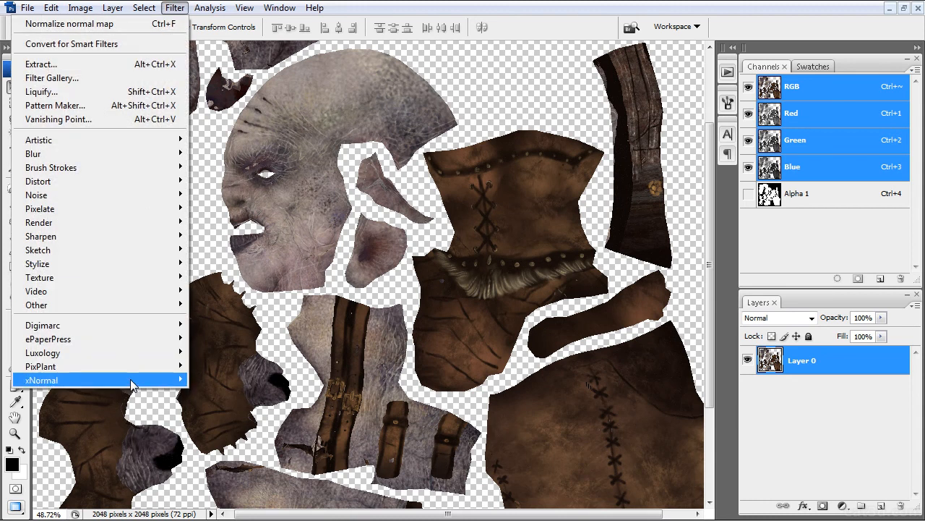
mouse_move(134, 380)
left_click(207, 382)
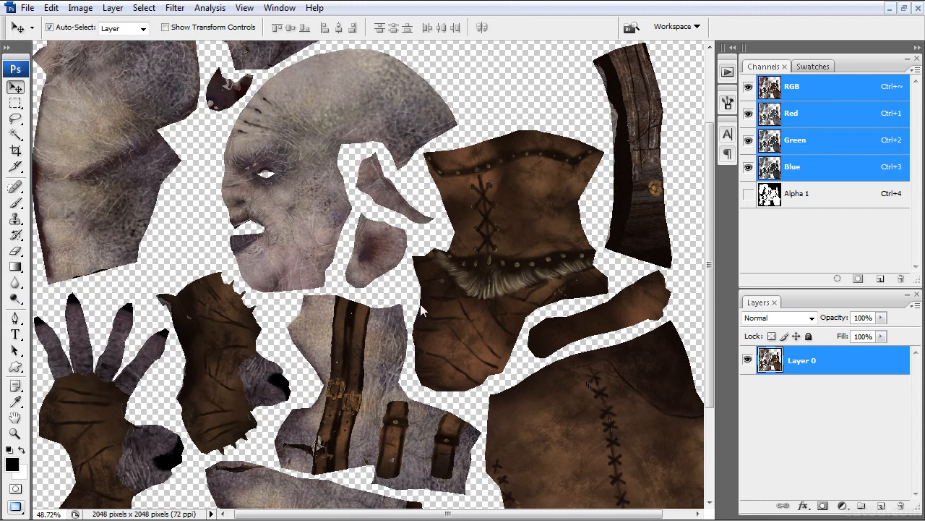
left_click_drag(629, 237, 445, 117)
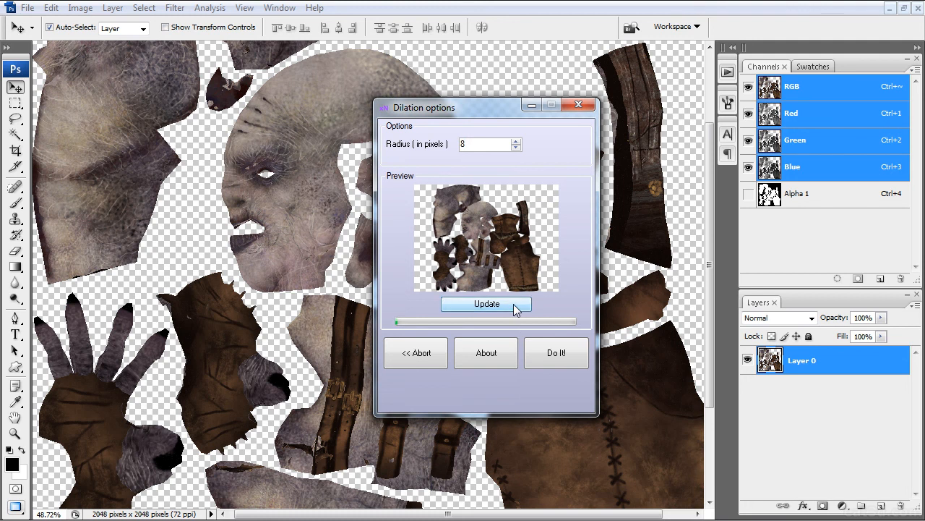
left_click(556, 355)
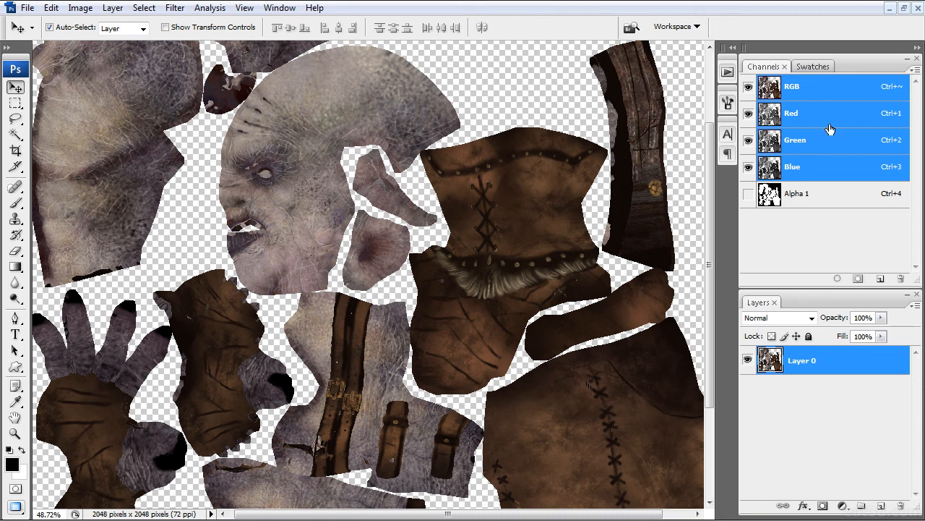
Copy the dilated layer onto Polypaint_vcols.TGA and examine its padded edges around the mouth.
left_click(903, 8)
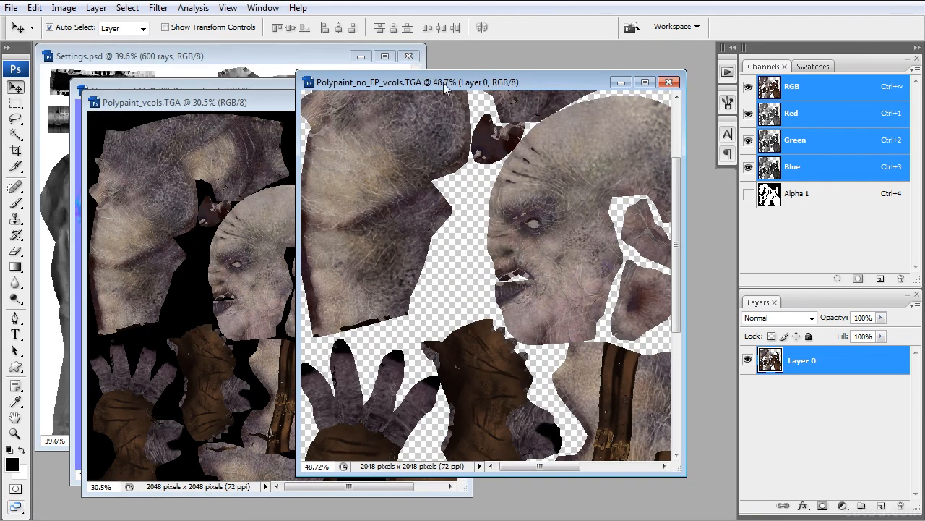
left_click_drag(445, 92, 570, 70)
left_click_drag(806, 371, 254, 329)
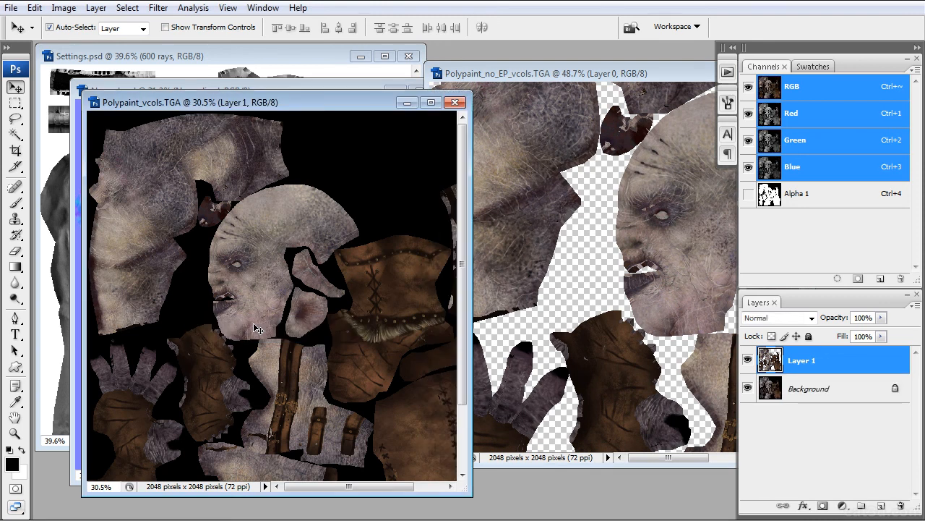
scroll(178, 322, "up", 15)
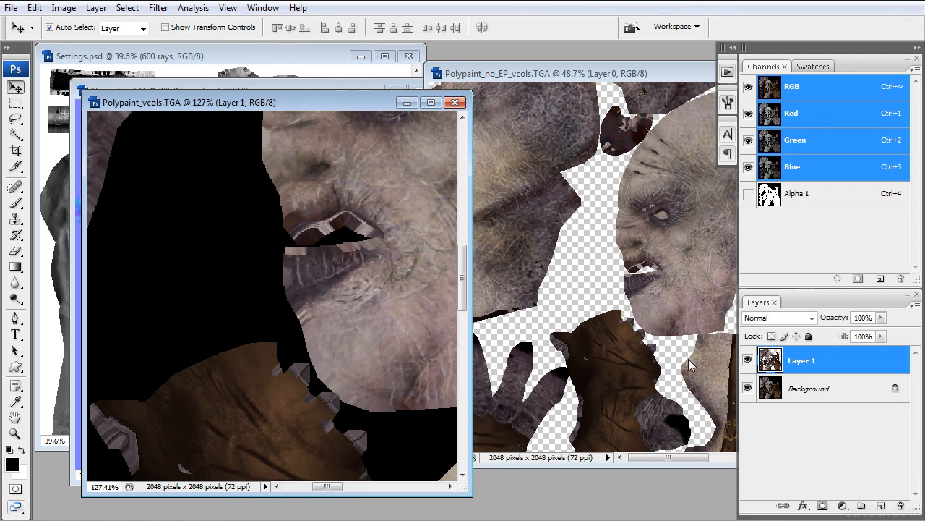
scroll(276, 291, "down", 12)
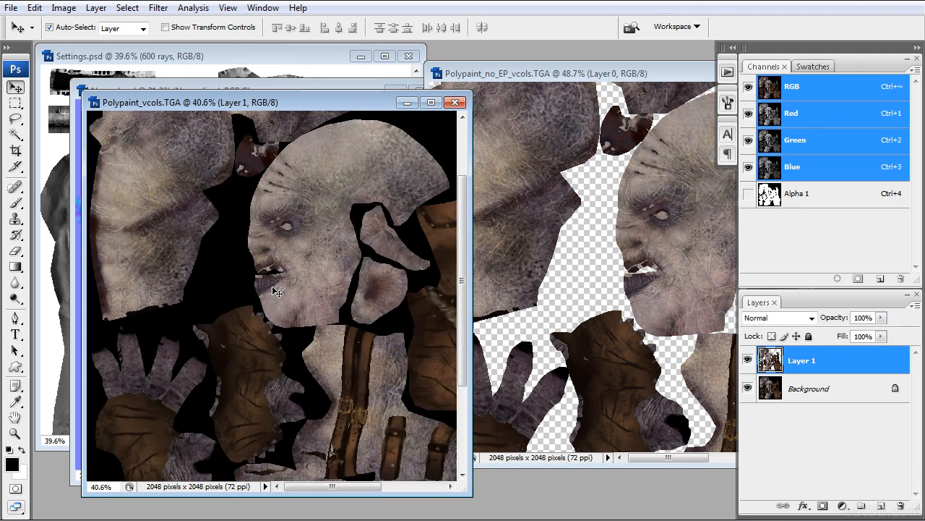